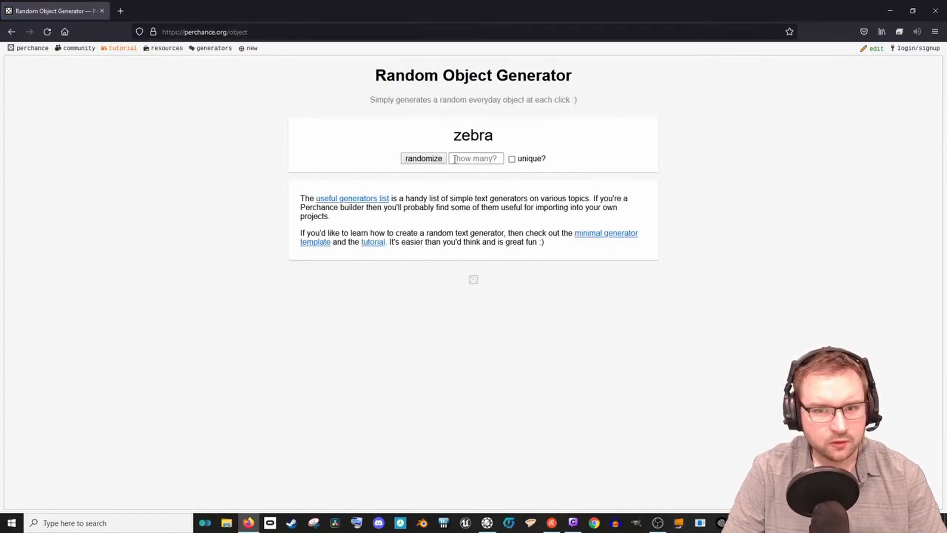
Generate five random objects with the Random Object Generator and highlight the word "button" in the results
click(491, 159)
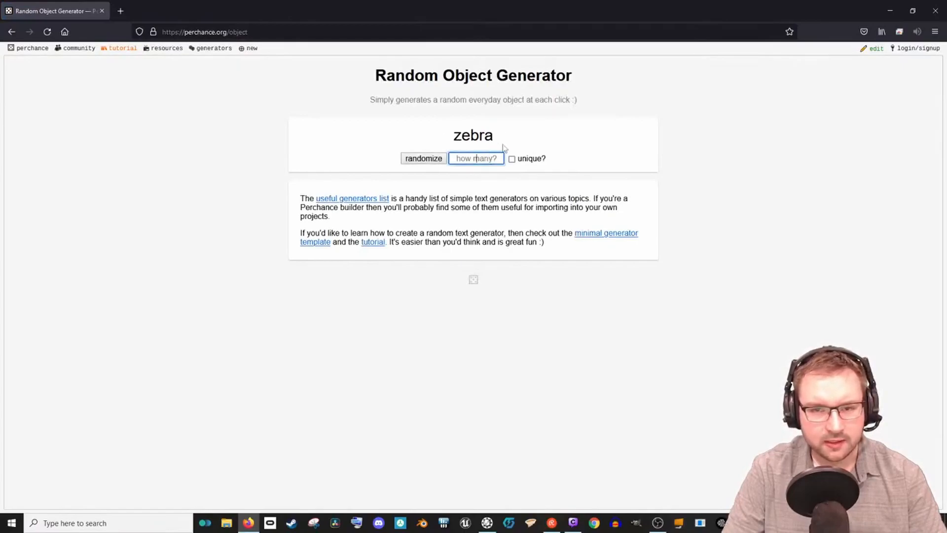
text(5)
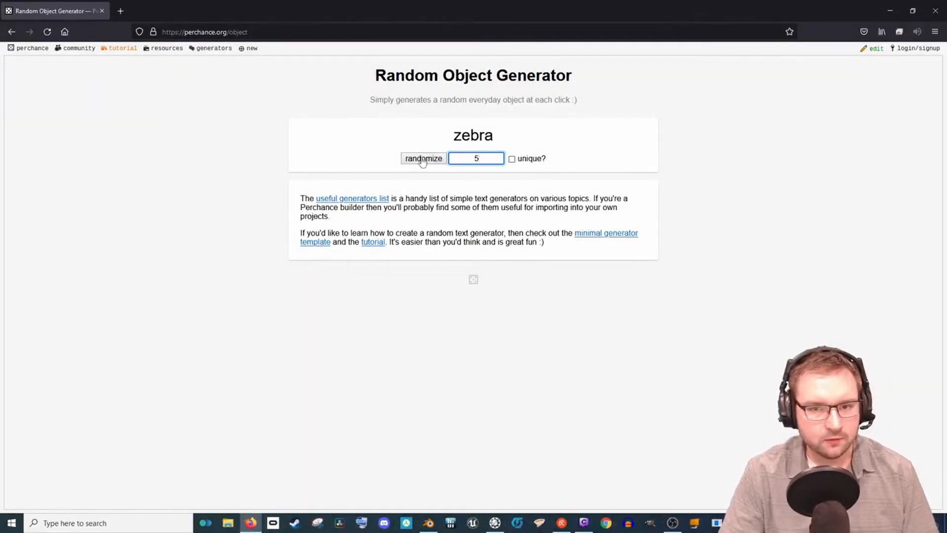
click(422, 160)
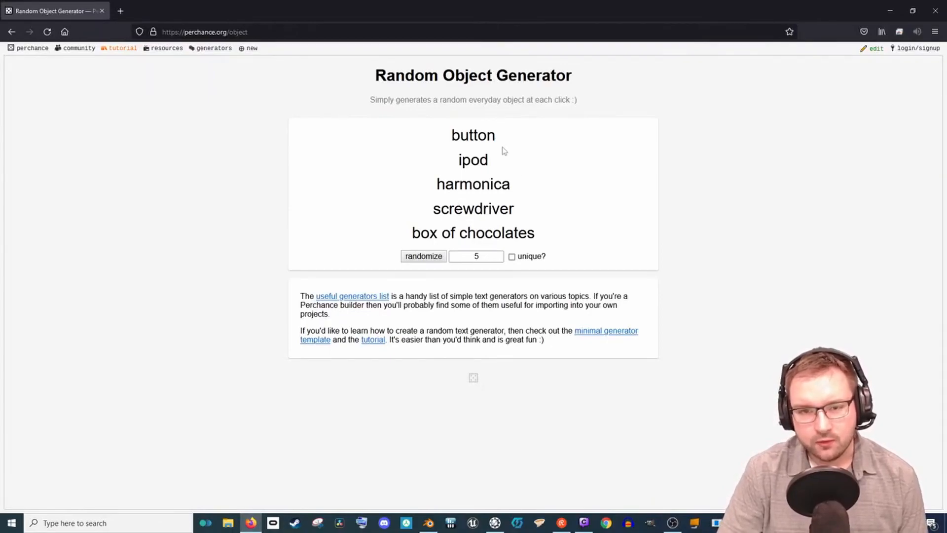
drag(478, 135, 432, 140)
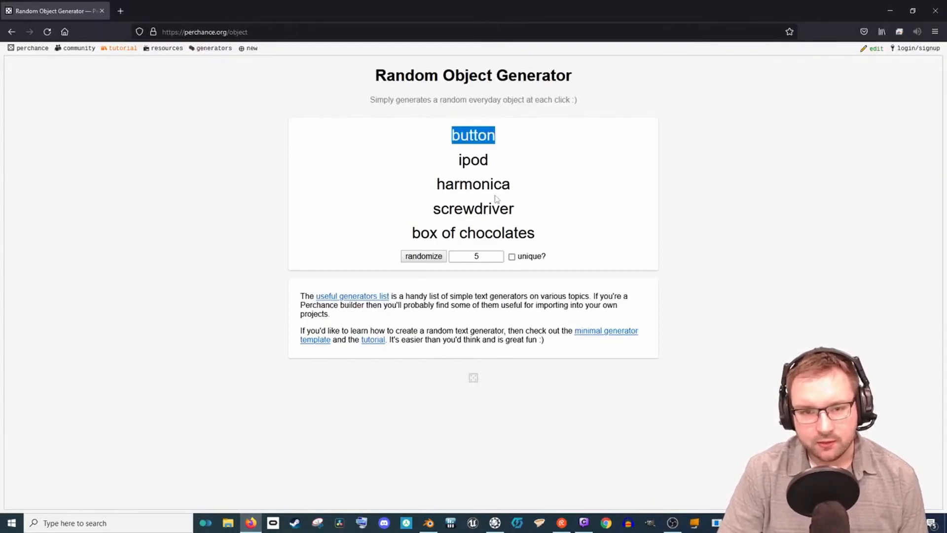
click(504, 140)
drag(497, 140, 433, 143)
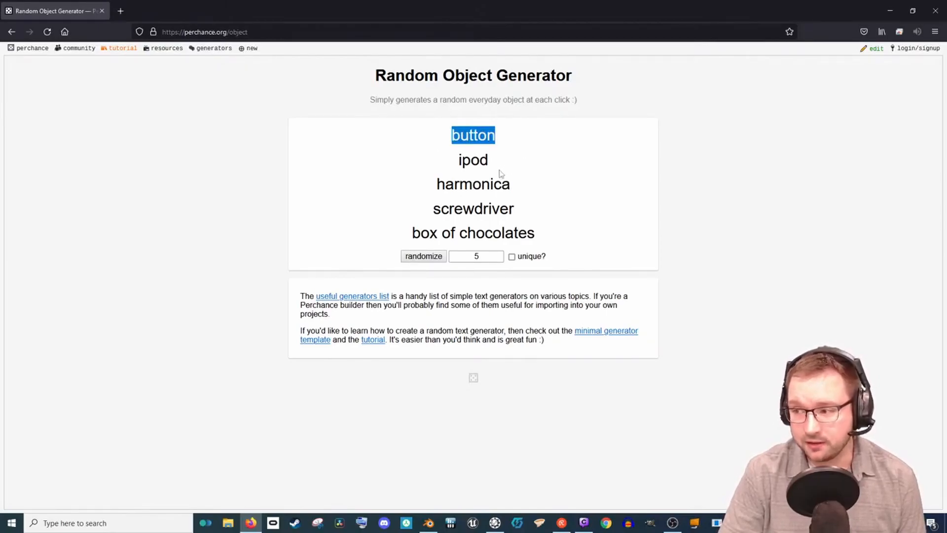
click(489, 158)
drag(451, 138, 513, 149)
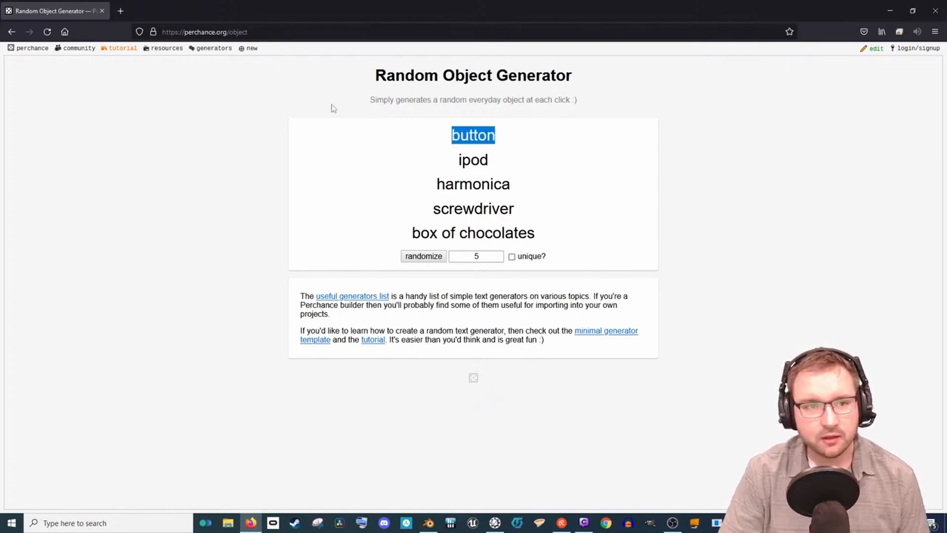
Start a web search for "red bu" in a new browser tab
click(121, 11)
text(red buu)
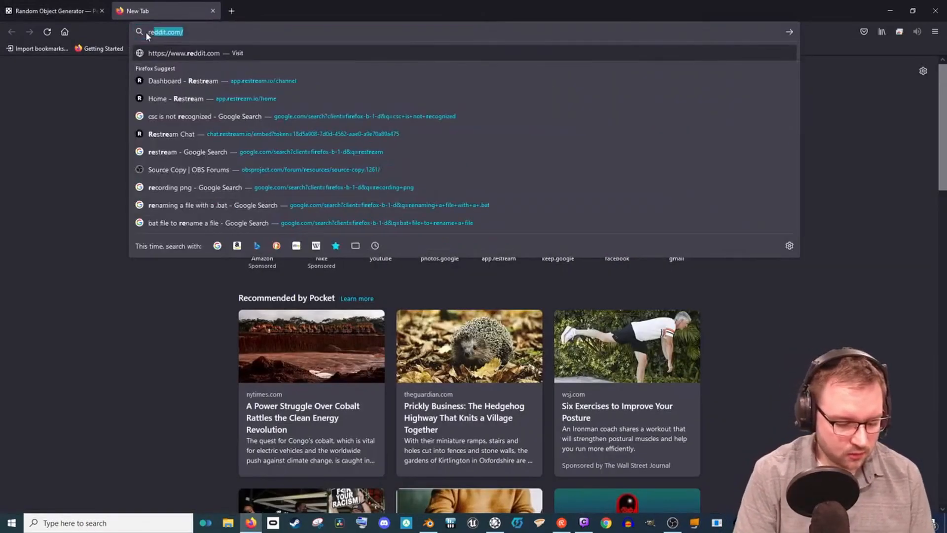
key(BackSpace)
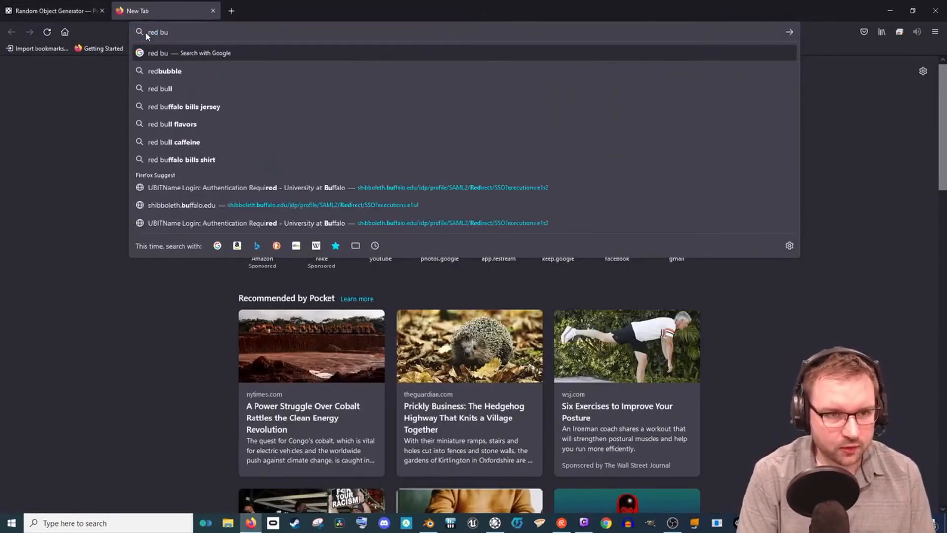
Switch to Blender and set the render engine to Cycles with GPU Compute as the device
click(888, 7)
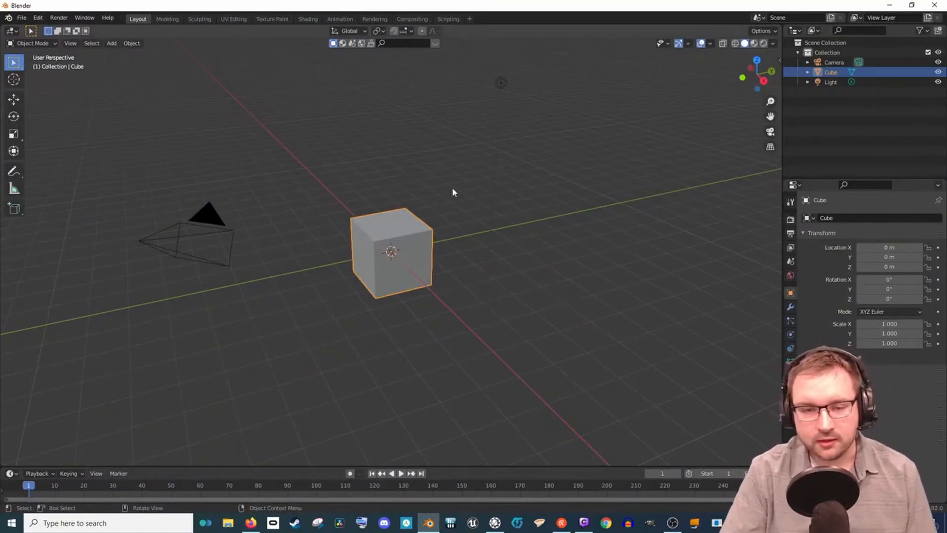
middle_drag(469, 116, 398, 182)
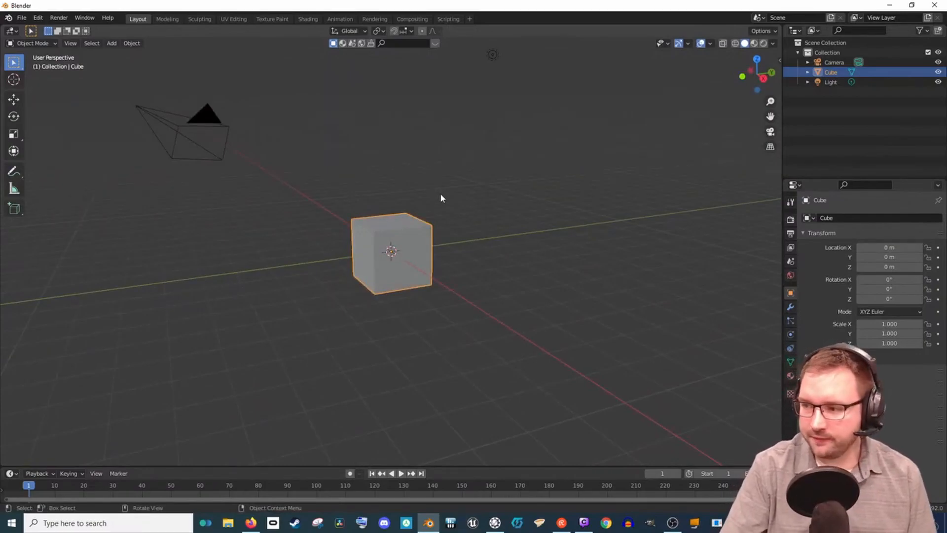
middle_drag(440, 198, 458, 221)
middle_drag(475, 173, 586, 132)
click(791, 220)
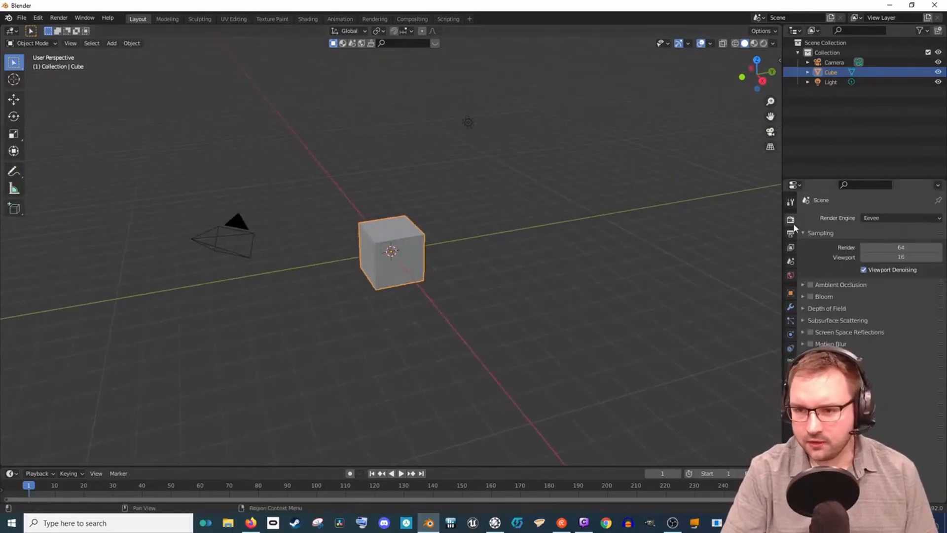
click(871, 219)
click(868, 251)
click(884, 243)
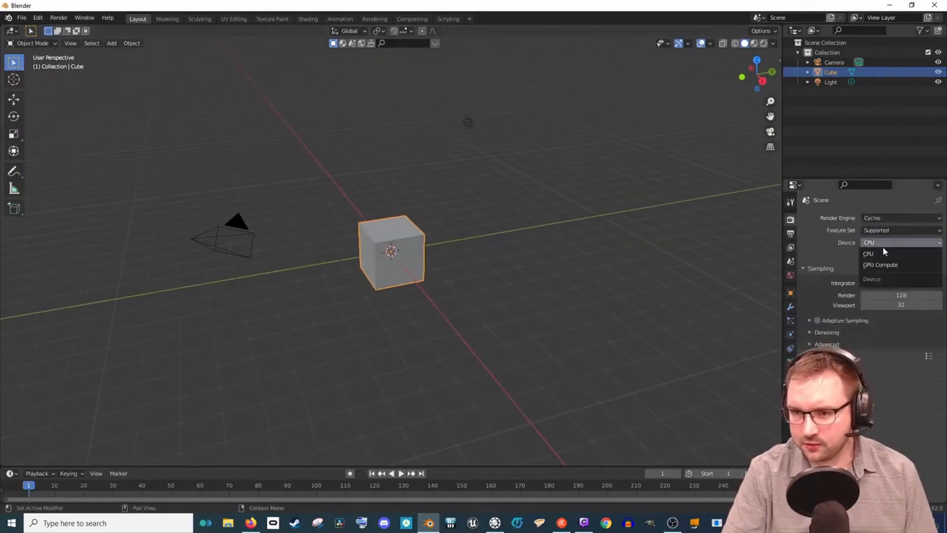
click(882, 266)
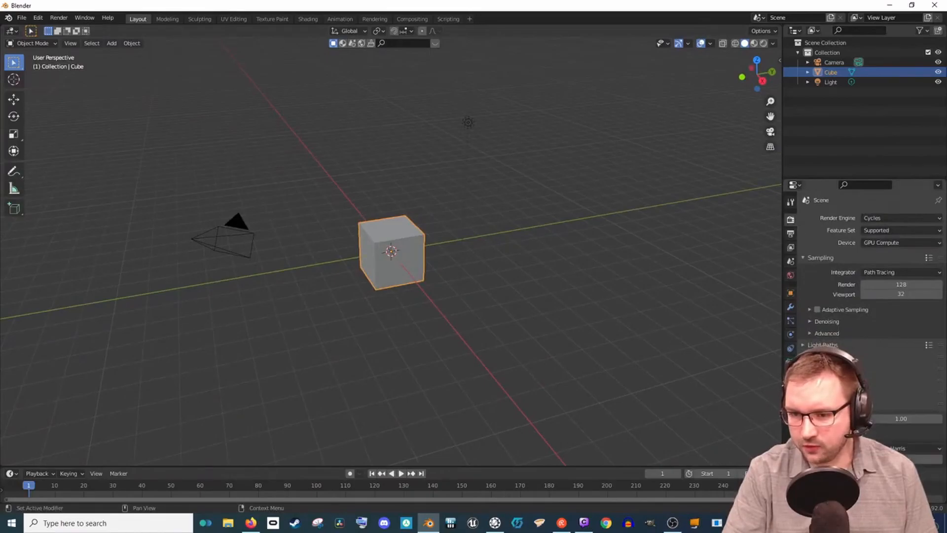
scroll(868, 272, down, 3)
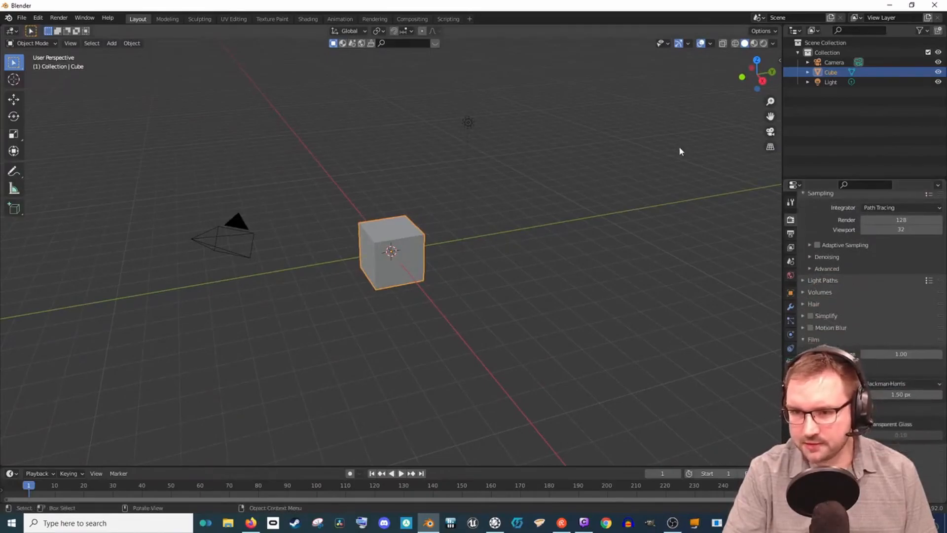
Set the viewport shading to Material Preview and delete the default cube
click(754, 43)
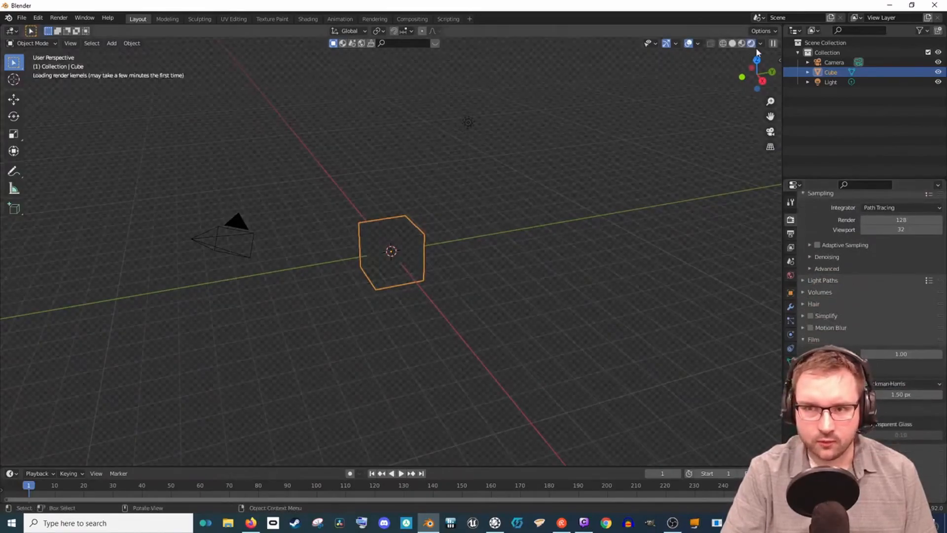
scroll(404, 245, up, 4)
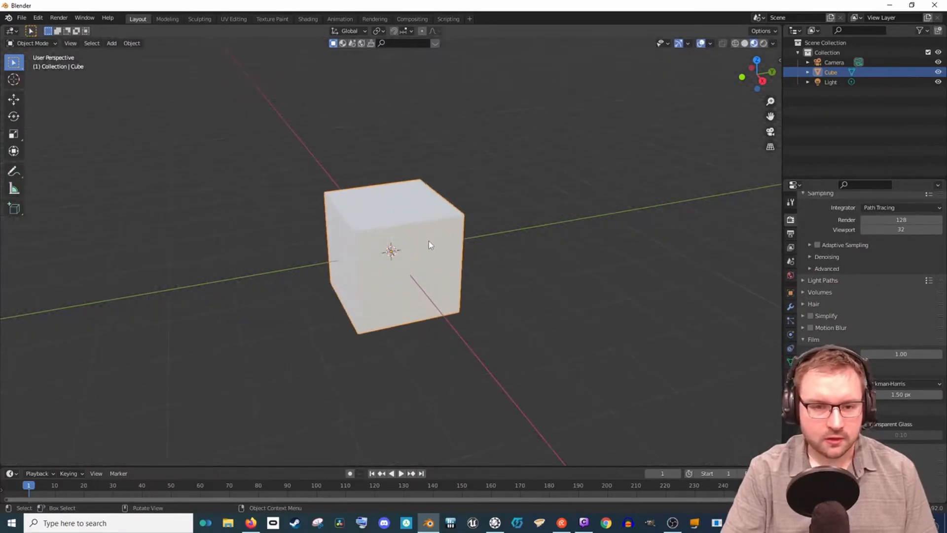
key(Delete)
Add a mesh circle at the origin and raise its vertex count for a smoother outline
key(shift+a)
mouse_move(439, 242)
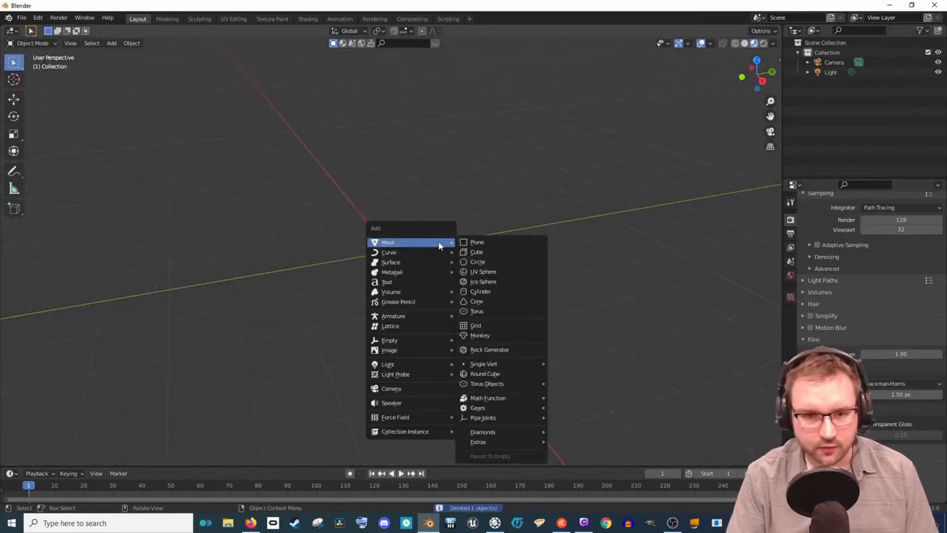
click(483, 262)
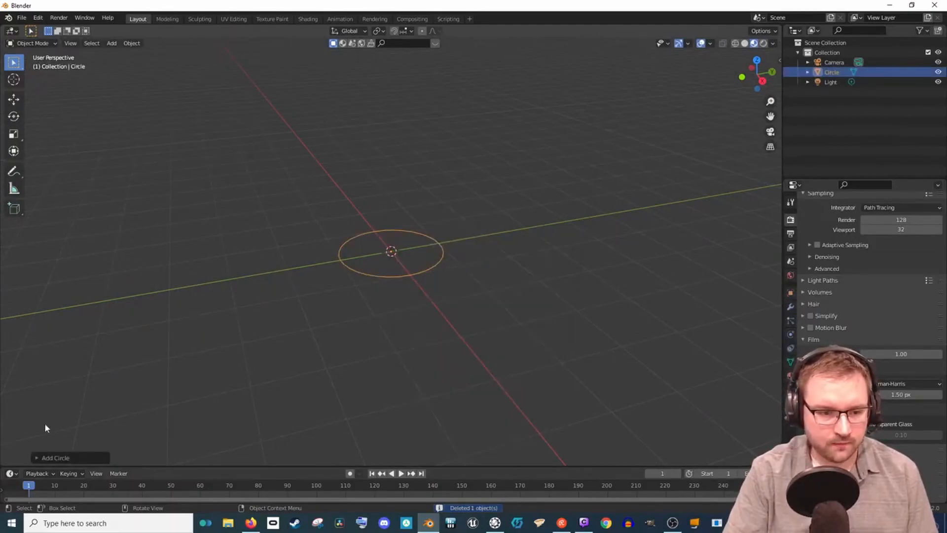
click(37, 458)
click(146, 349)
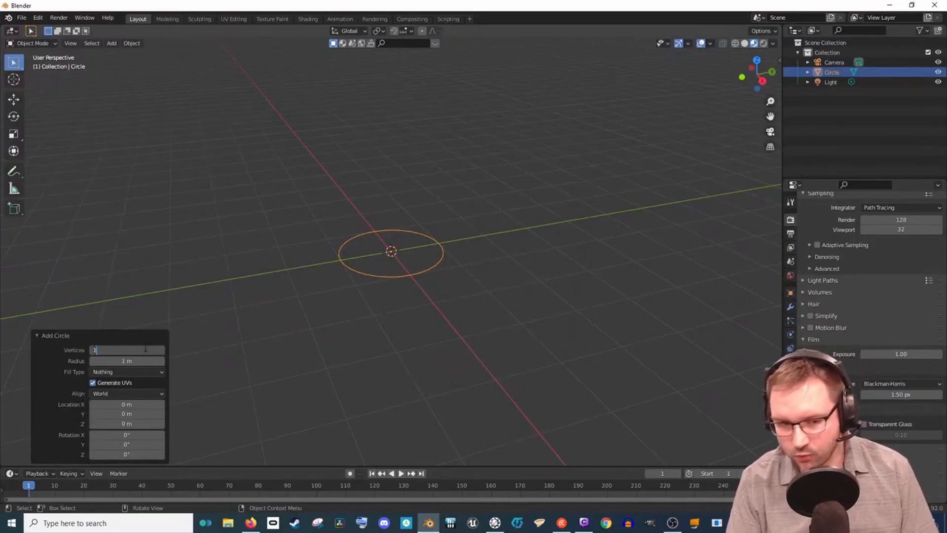
key(Return)
Fill the circle with a face in Edit Mode and extrude it upward by about 0.27 m
key(Tab)
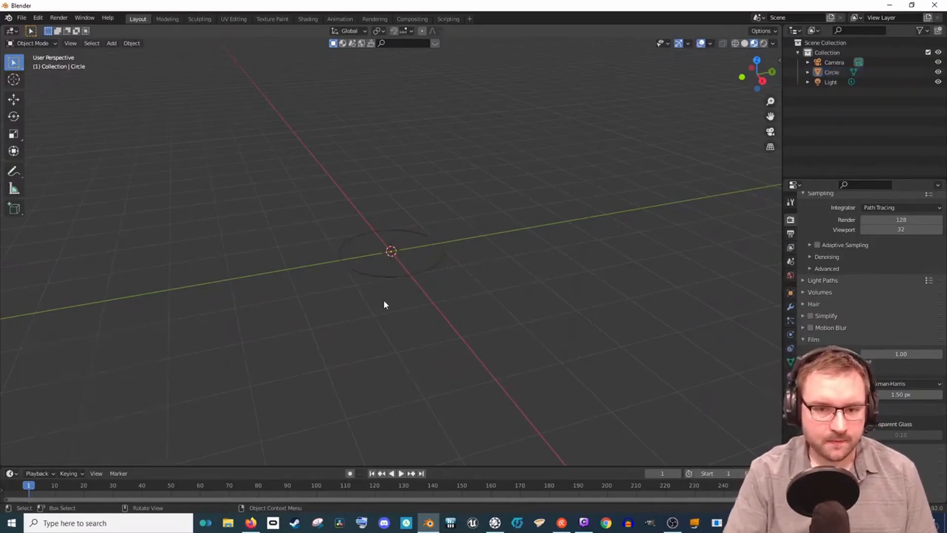
scroll(413, 267, up, 8)
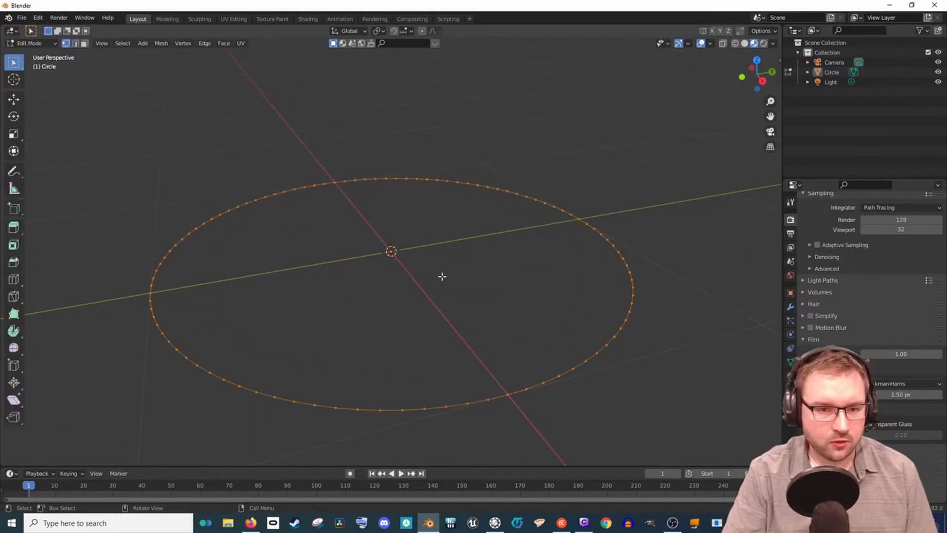
key(f)
key(e)
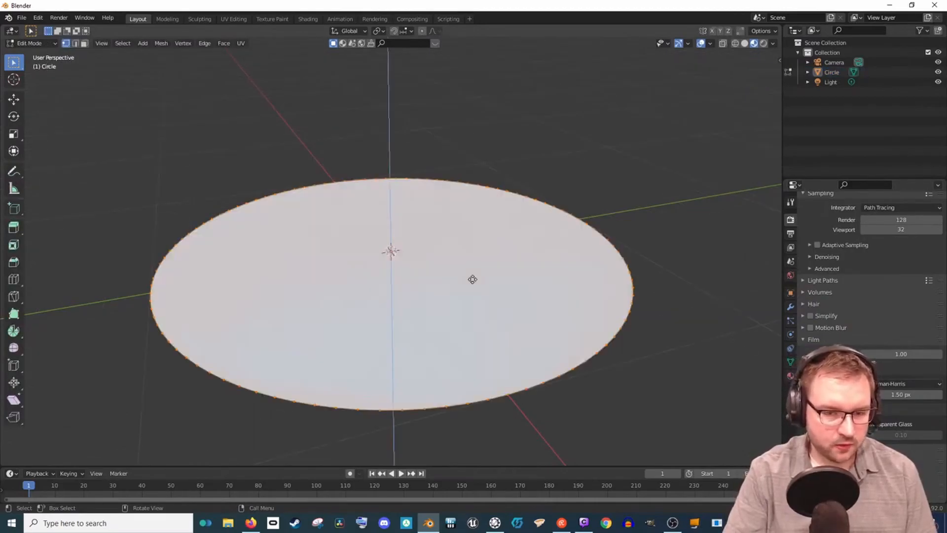
key(z)
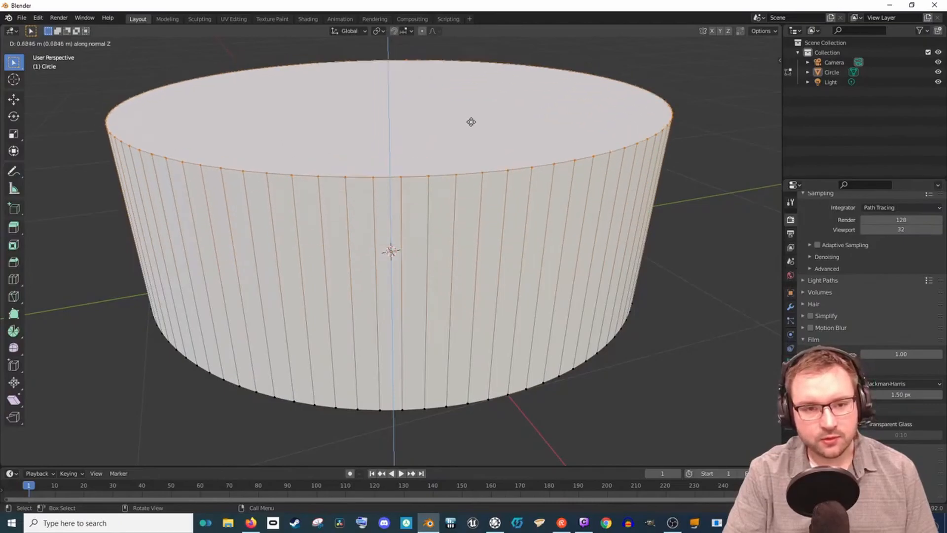
click(471, 222)
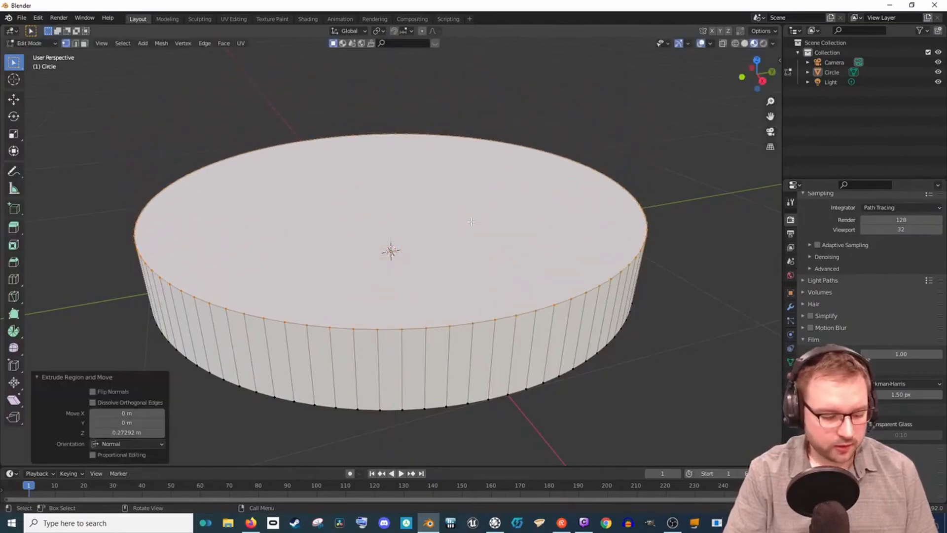
Extrude the disc's top face upward again by about 0.46 m to form a second tier
key(e)
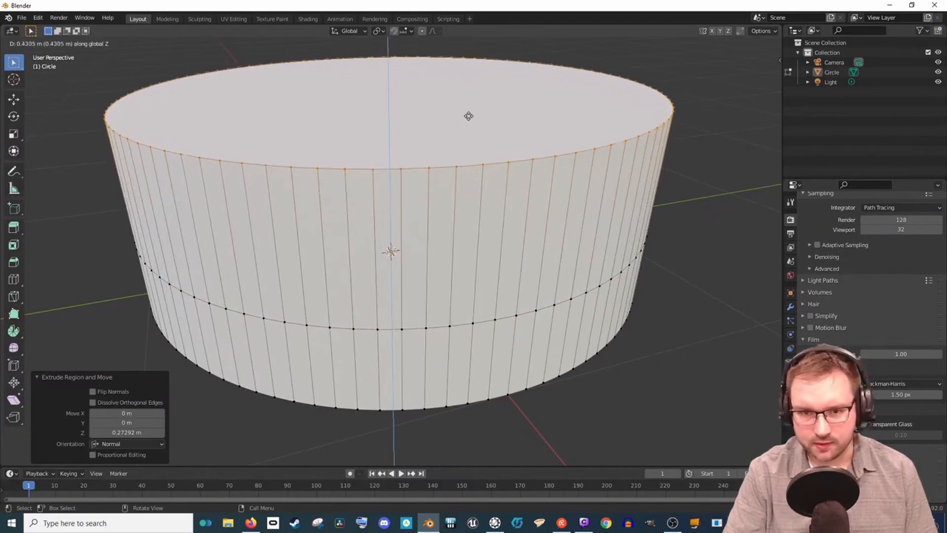
click(468, 118)
scroll(462, 217, down, 5)
middle_drag(462, 217, 530, 215)
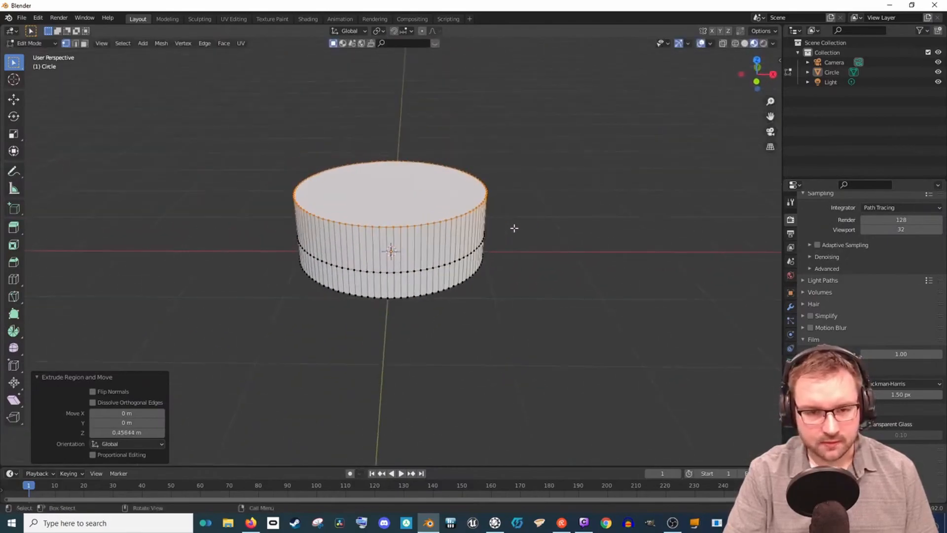
scroll(513, 228, up, 2)
Raise the cylinder's top face by about 0.80 m along Z to make room for a larger bevel
key(ctrl+b)
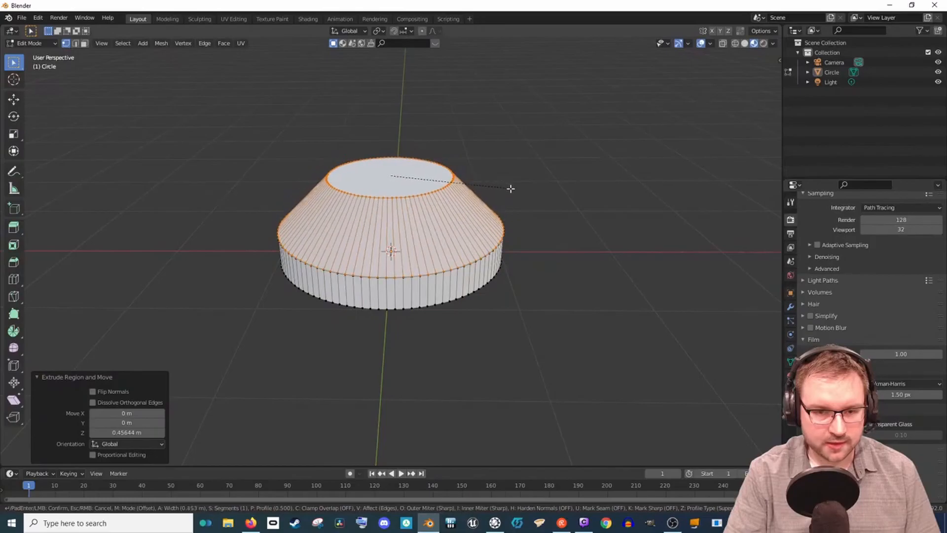
key(Escape)
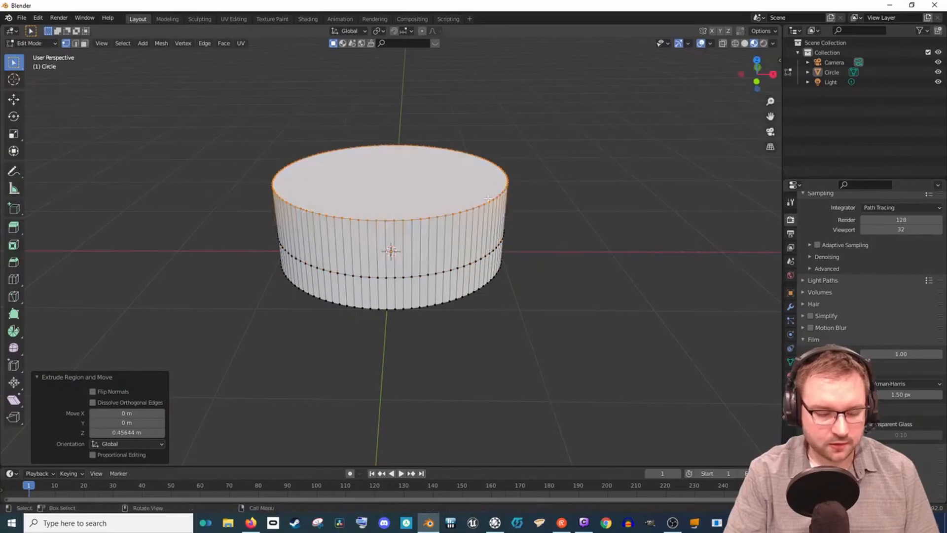
key(g)
key(z)
click(498, 145)
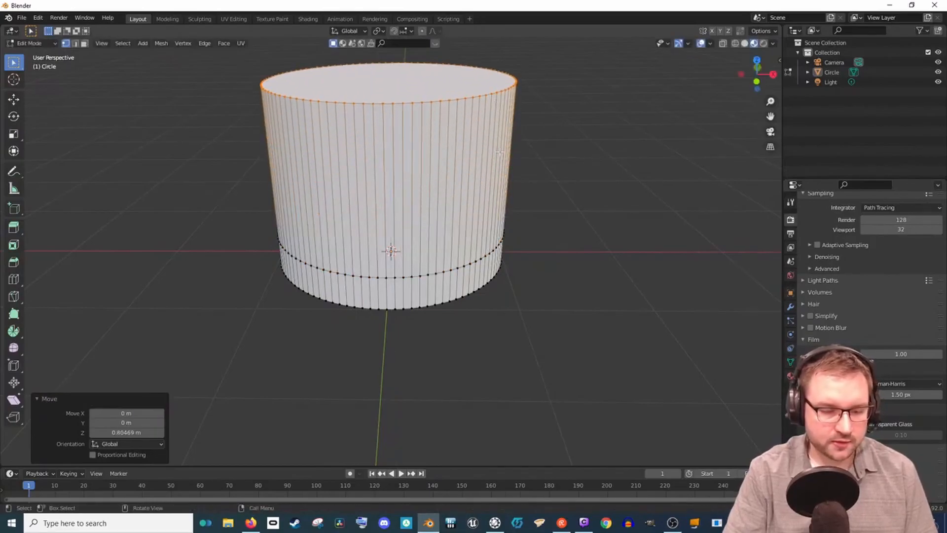
Bevel the cylinder's top edge with a width of about 0.815 m and 15 segments to form a dome
scroll(471, 183, down, 3)
key(ctrl+b)
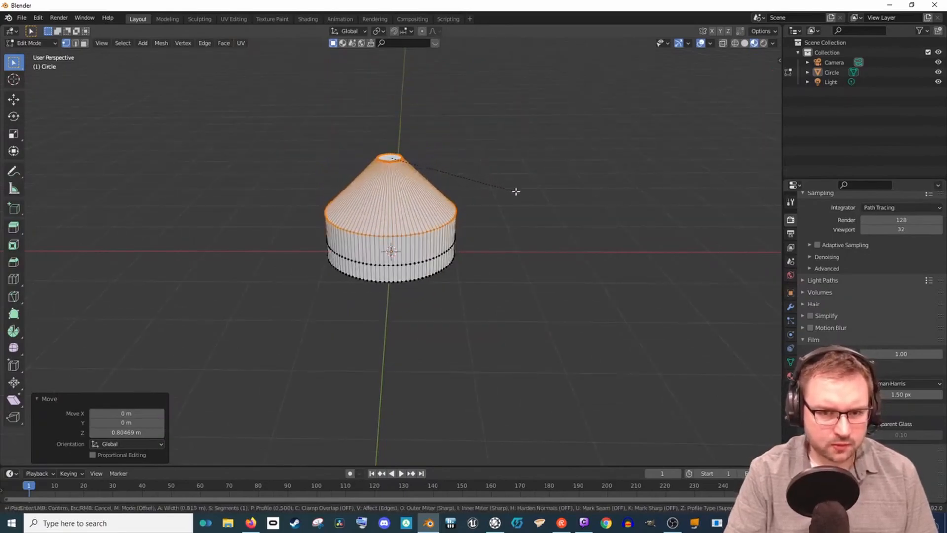
scroll(515, 192, up, 11)
scroll(516, 192, up, 3)
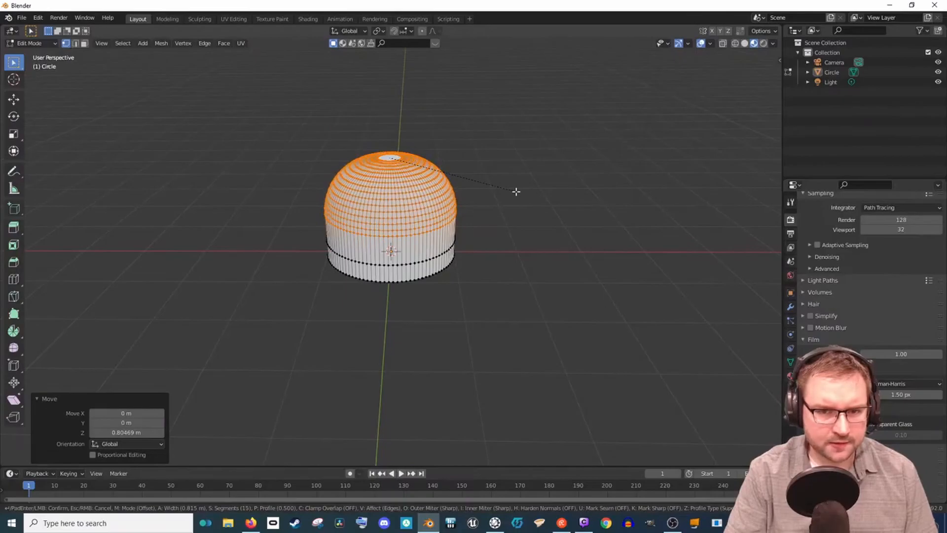
click(516, 192)
Flatten the beveled dome by scaling it along Z to about 0.45
mouse_move(515, 193)
middle_down()
mouse_move(504, 180)
mouse_move(515, 198)
middle_up()
scroll(501, 190, up, 2)
key(s)
key(y)
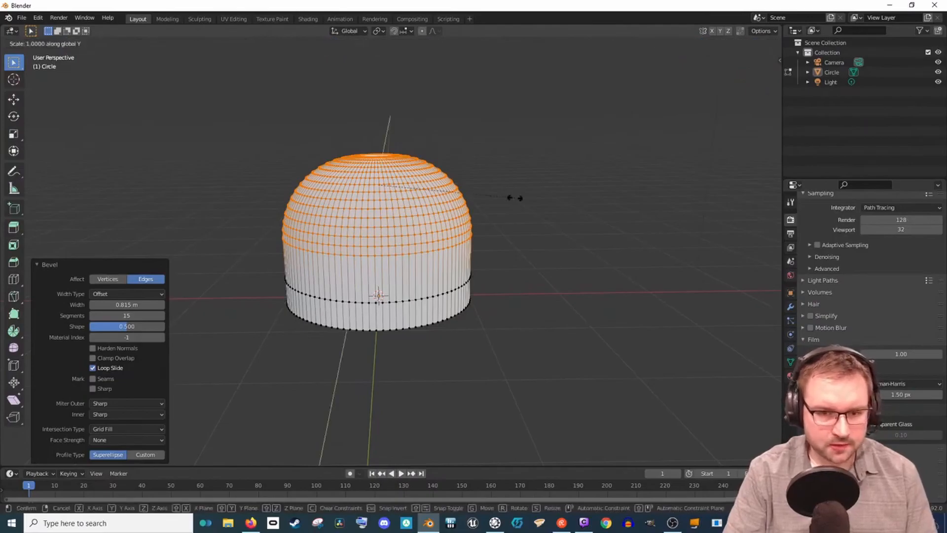
key(z)
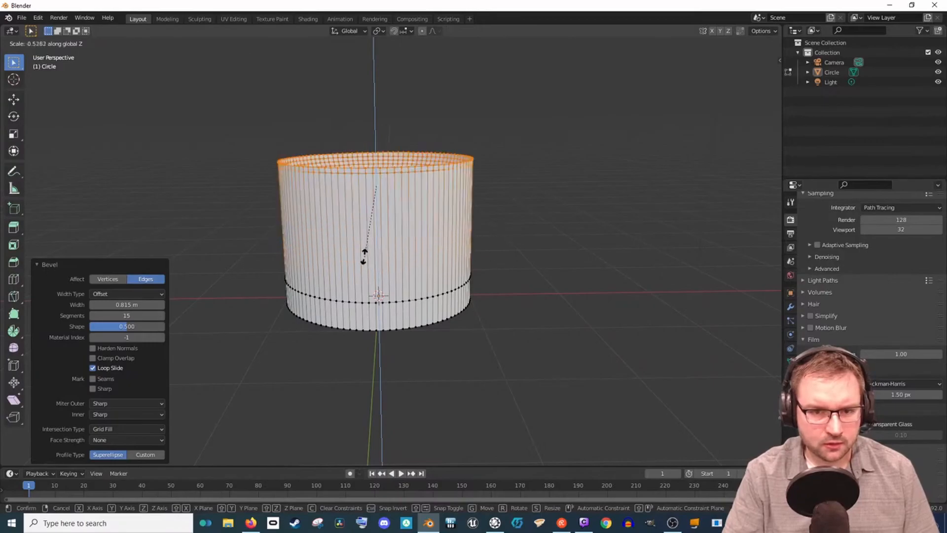
click(372, 171)
key(s)
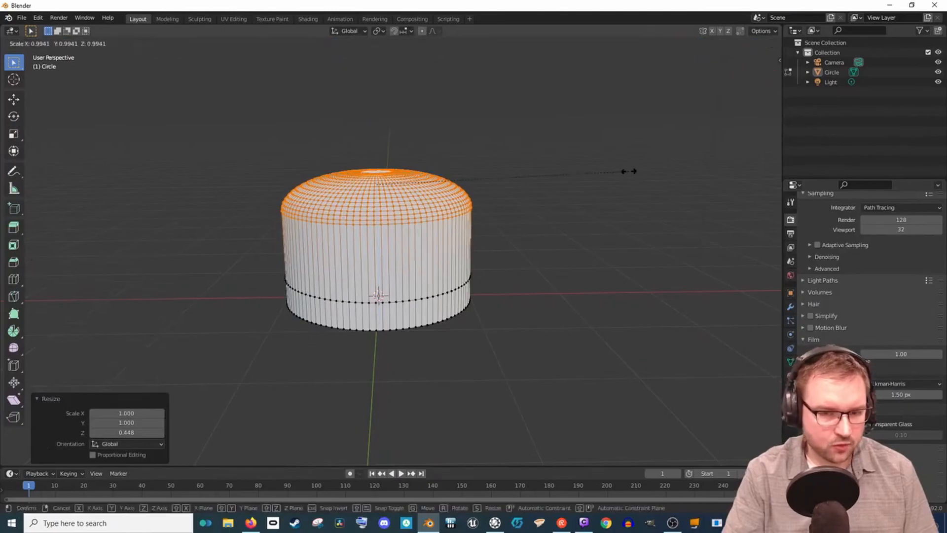
key(z)
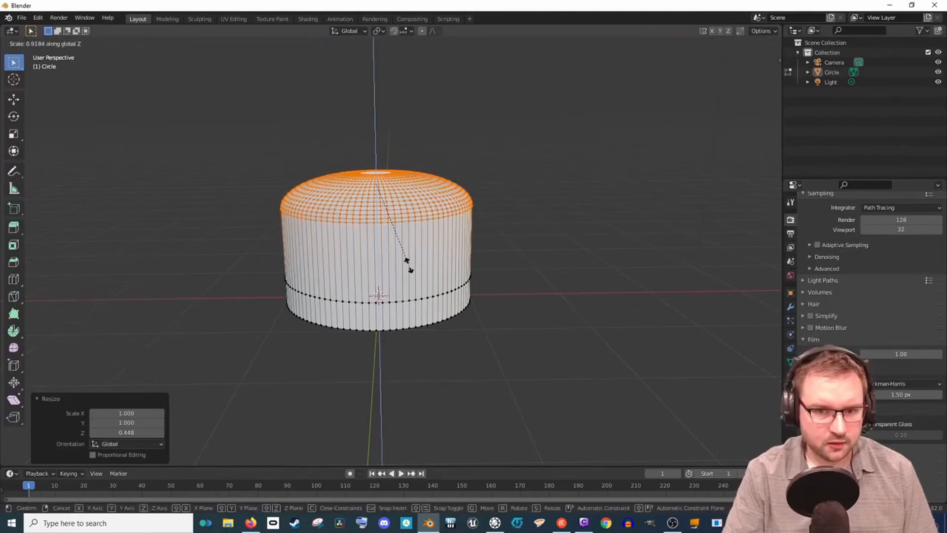
right_click(414, 267)
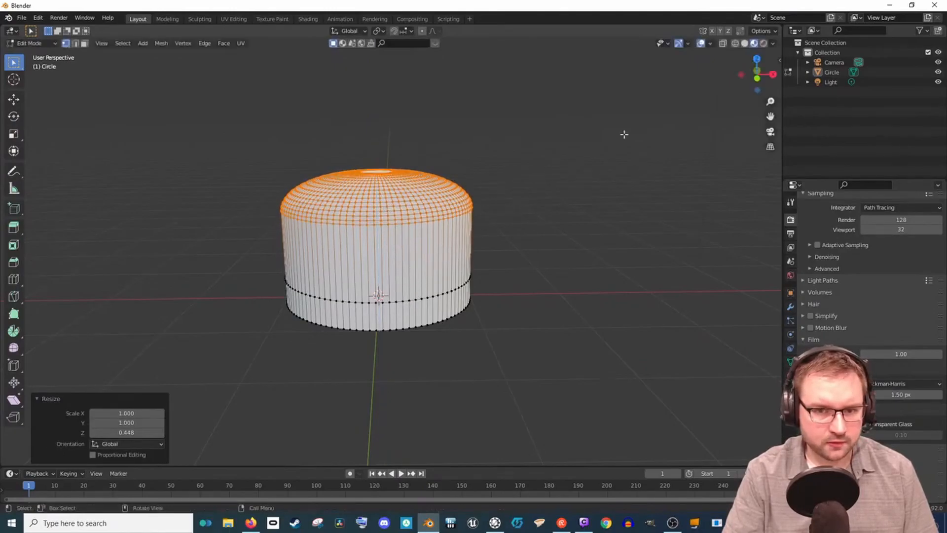
Flatten the beveled dome further by scaling its selected rings down along the Z axis
key(s)
key(z)
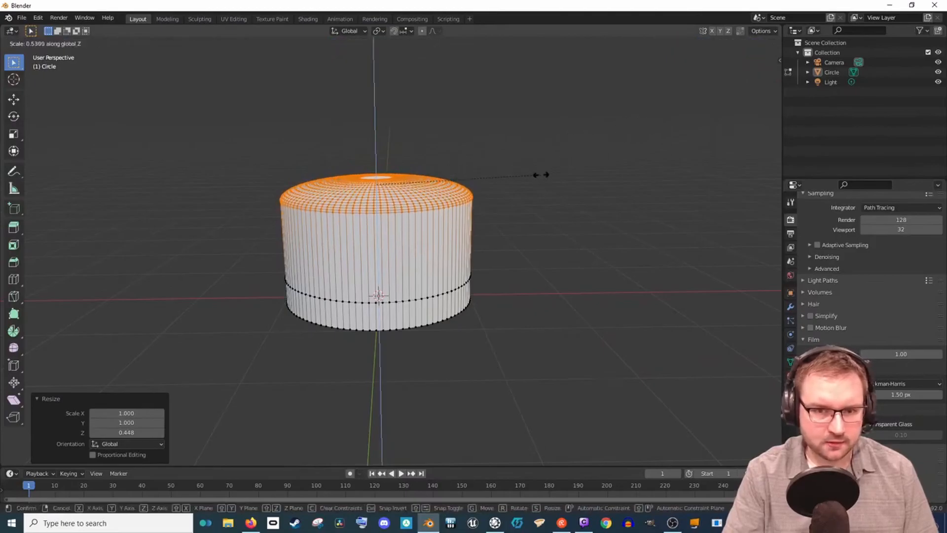
click(578, 155)
key(Tab)
middle_drag(545, 196, 473, 249)
key(Tab)
scroll(474, 250, up, 4)
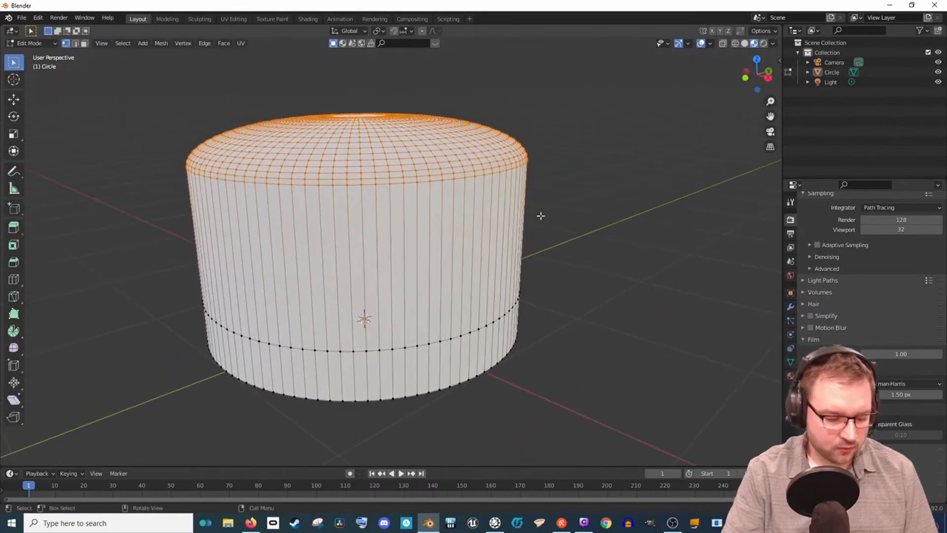
Lower the domed top by about 0.71 m along Z to shorten the button, and return to Object Mode
key(g)
key(z)
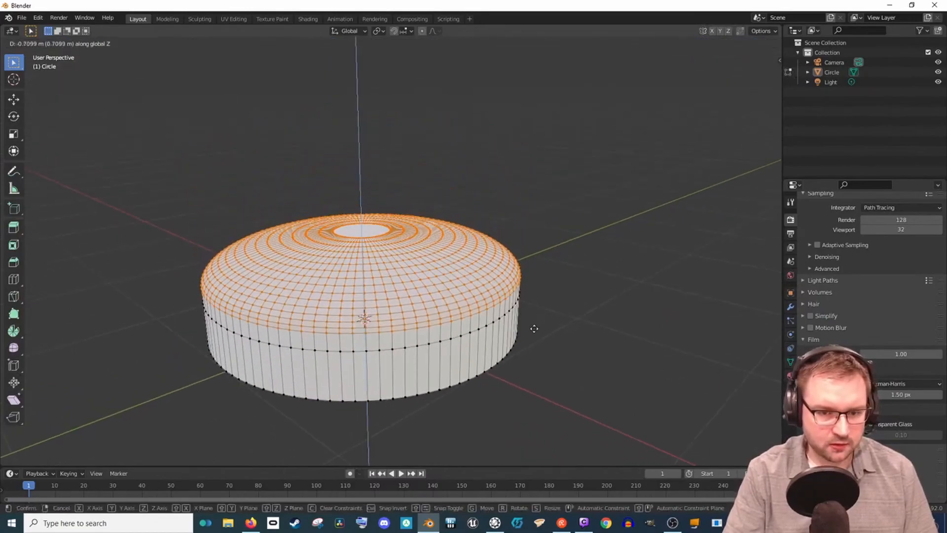
click(533, 325)
middle_drag(553, 324, 490, 337)
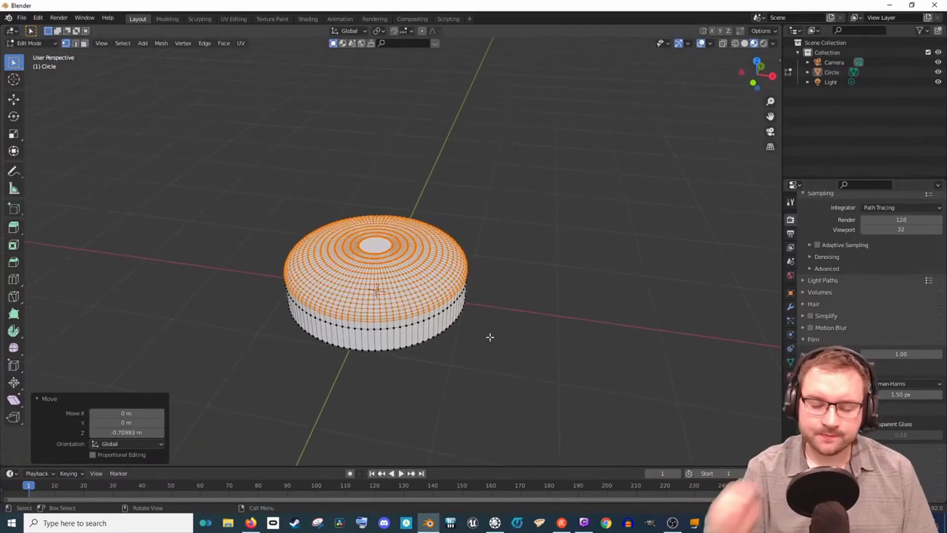
scroll(462, 334, up, 2)
scroll(486, 352, down, 1)
scroll(494, 353, up, 1)
key(Tab)
key(Tab)
key(Tab)
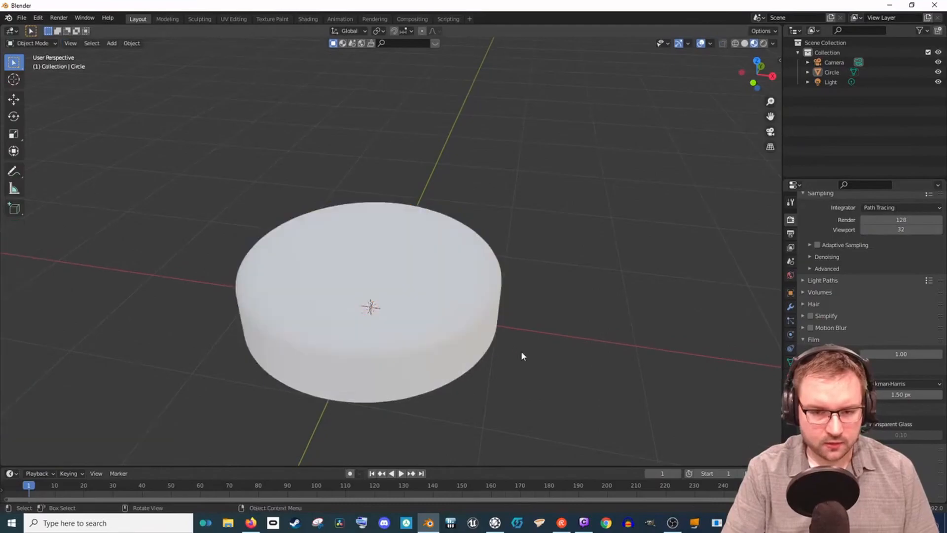
Add a mesh plane at the button's base and scale it up uniformly by about 1.3
key(shift+a)
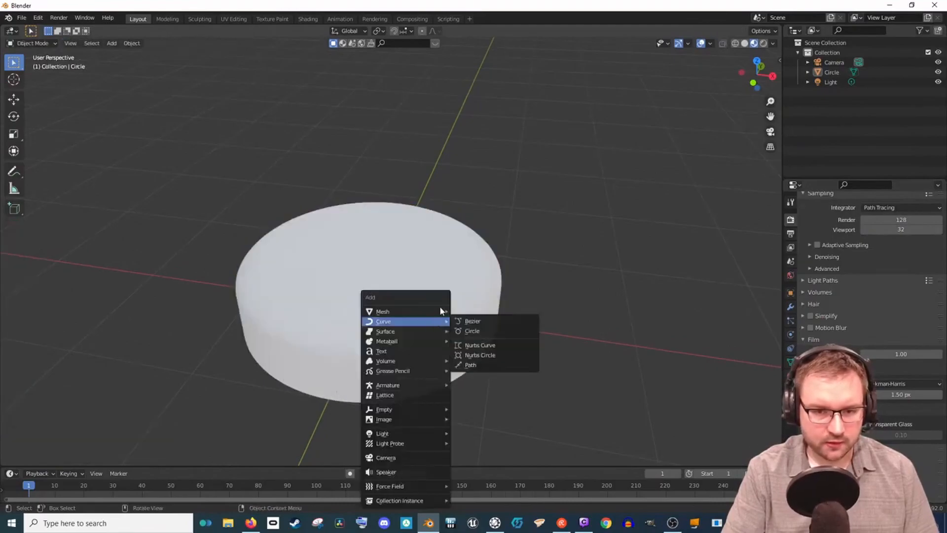
mouse_move(428, 314)
click(457, 99)
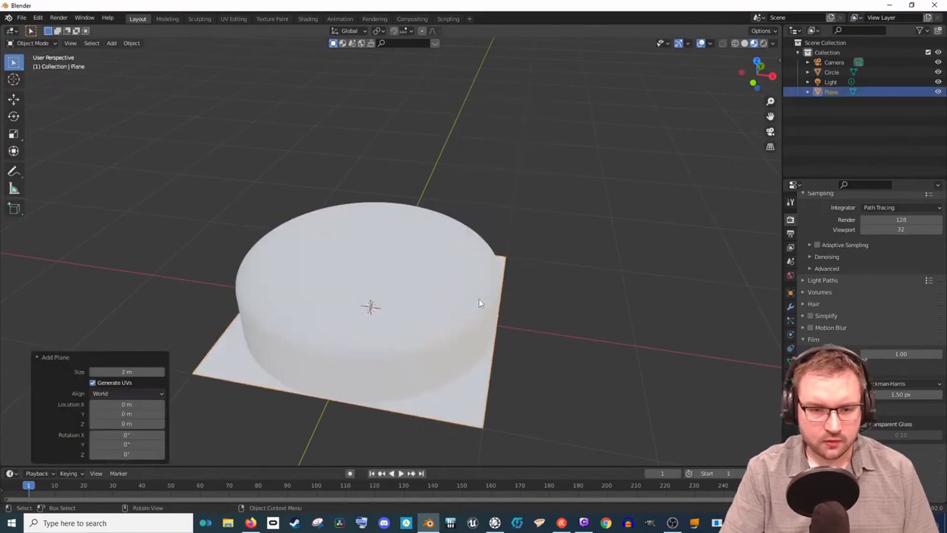
scroll(476, 289, down, 1)
key(s)
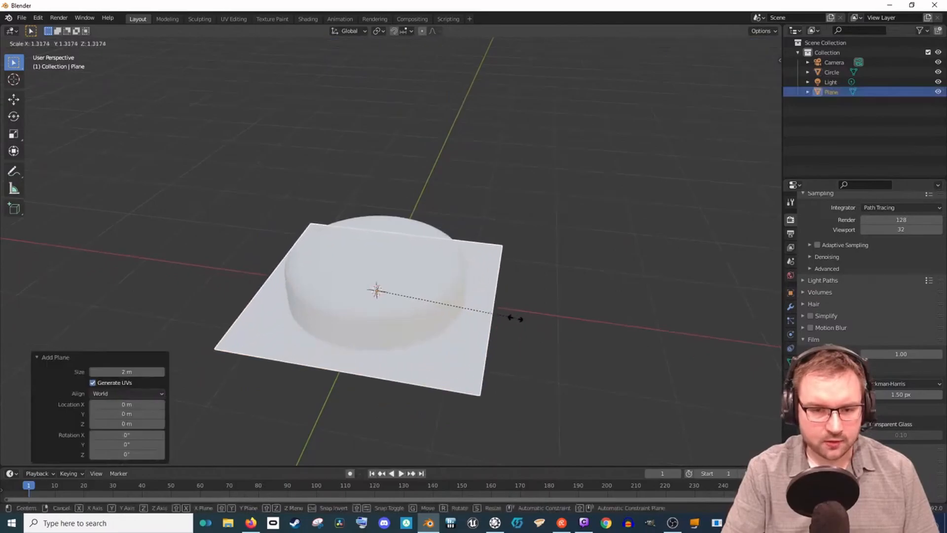
click(518, 321)
mouse_move(526, 332)
middle_down()
mouse_move(555, 303)
mouse_move(524, 320)
middle_up()
Extrude the plane downward by about 0.547 m along Z to form a square base block
key(Tab)
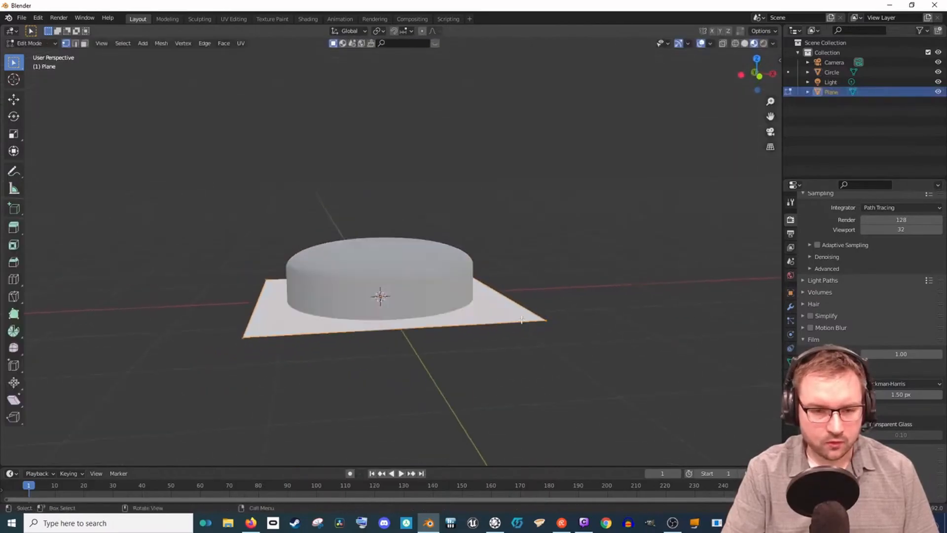
key(e)
key(z)
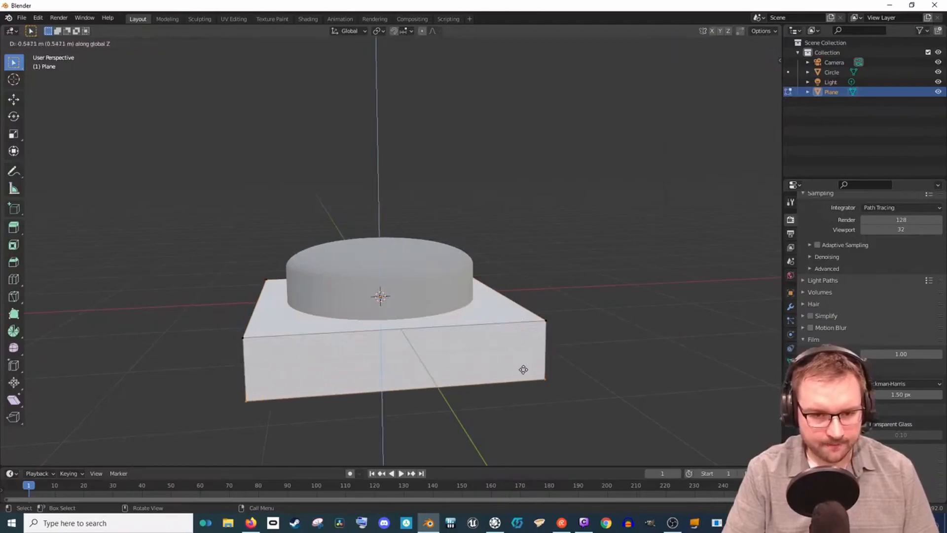
click(524, 369)
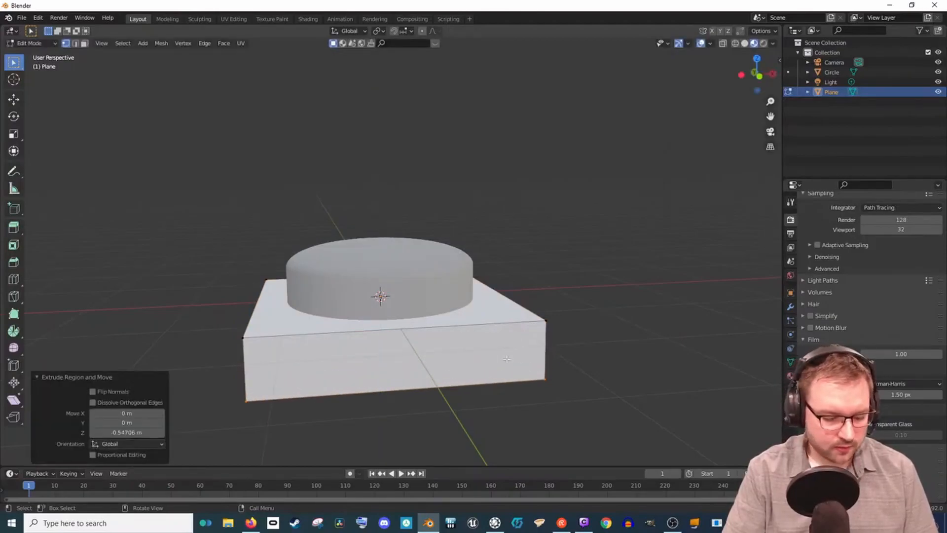
Add seven evenly spaced horizontal loop cuts around the sides of the base block
key(ctrl+r)
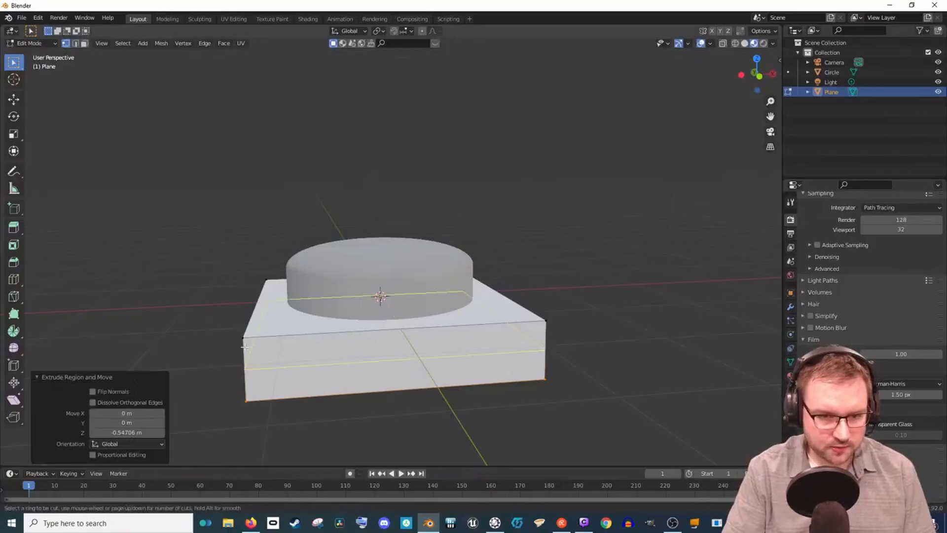
scroll(238, 348, up, 6)
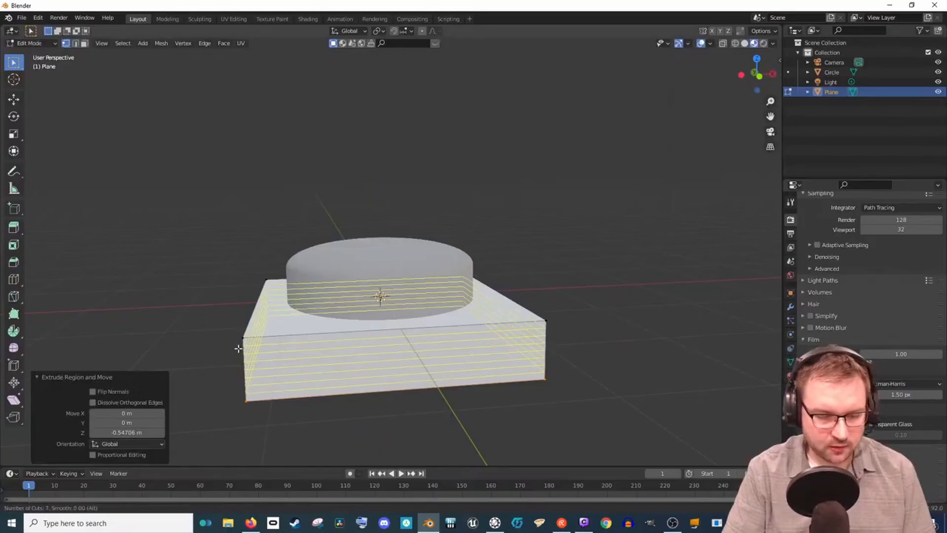
click(238, 348)
right_click(238, 348)
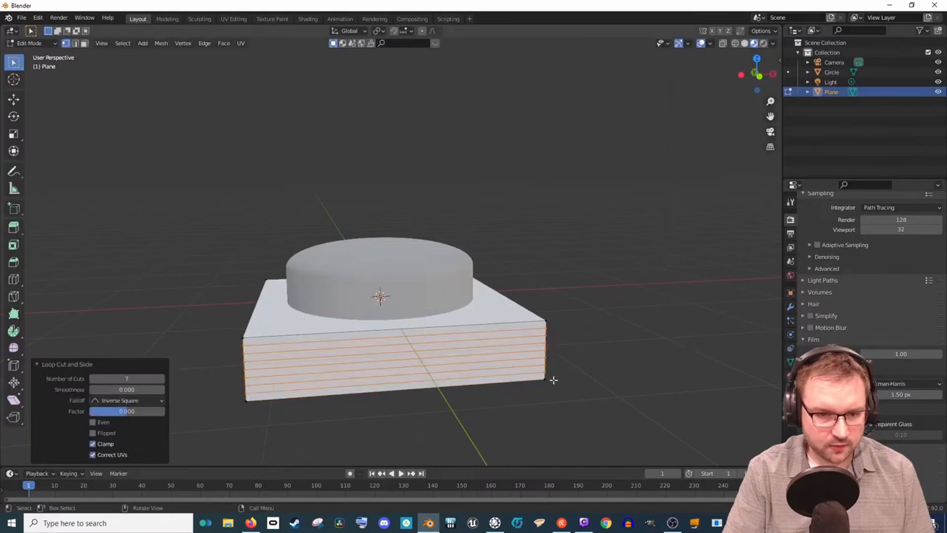
Bevel the base block's outer top, bottom and vertical corner edges with a width of about 0.0193 m and 1 segment
key(2)
alt+click(483, 323)
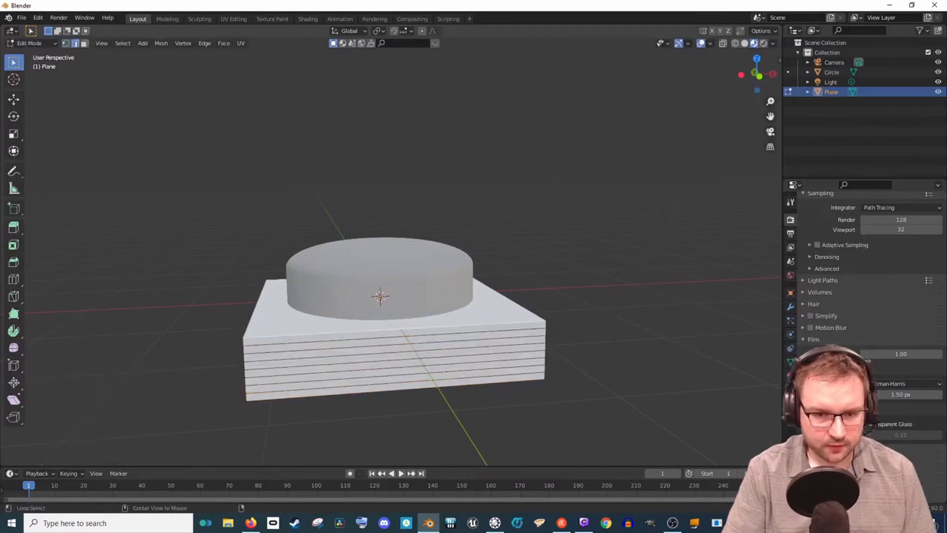
scroll(419, 389, up, 4)
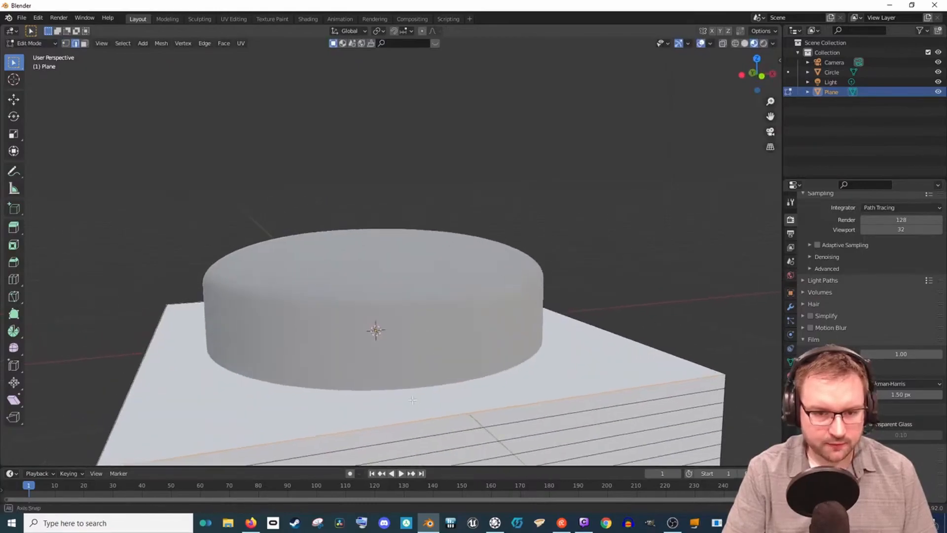
scroll(420, 386, down, 3)
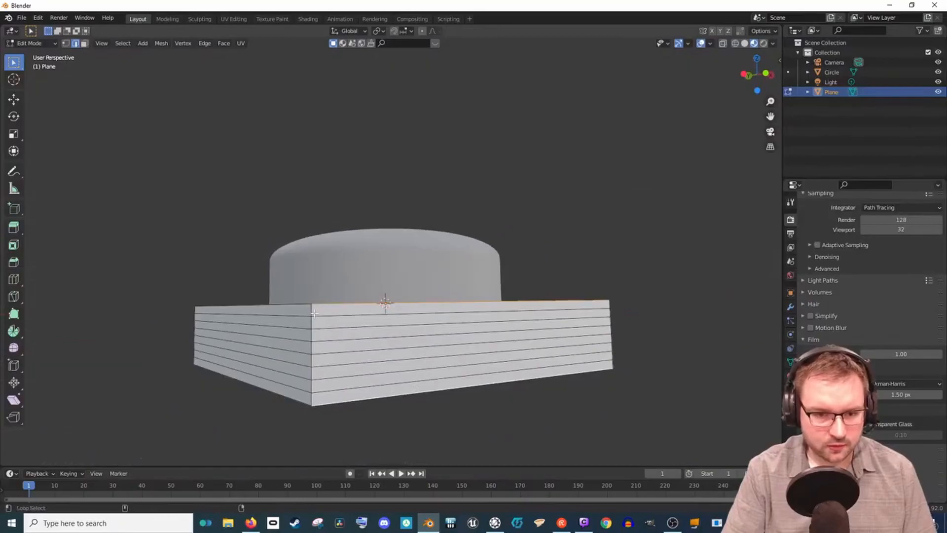
middle_drag(314, 314, 422, 362)
alt+shift+click(426, 362)
alt+shift+click(386, 353)
alt+shift+click(475, 338)
middle_drag(474, 337, 513, 363)
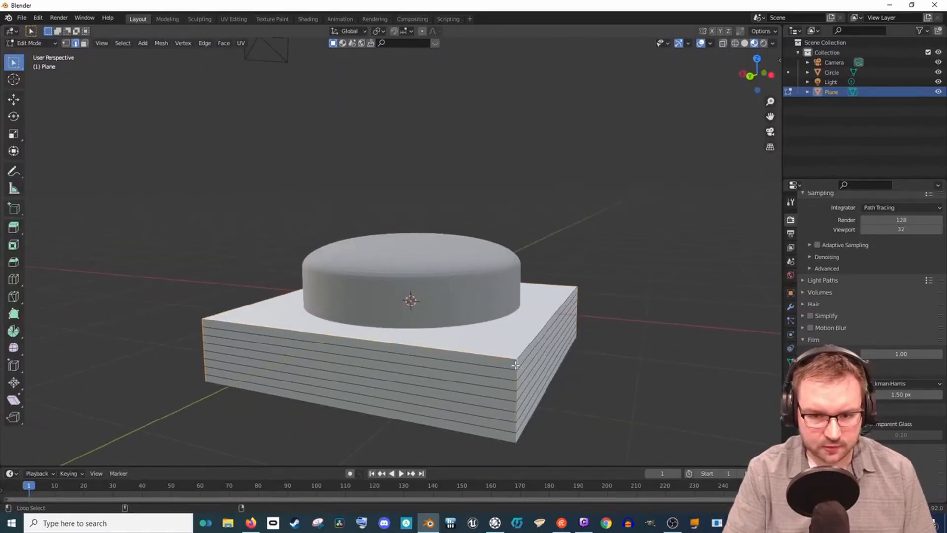
middle_drag(581, 381, 226, 267)
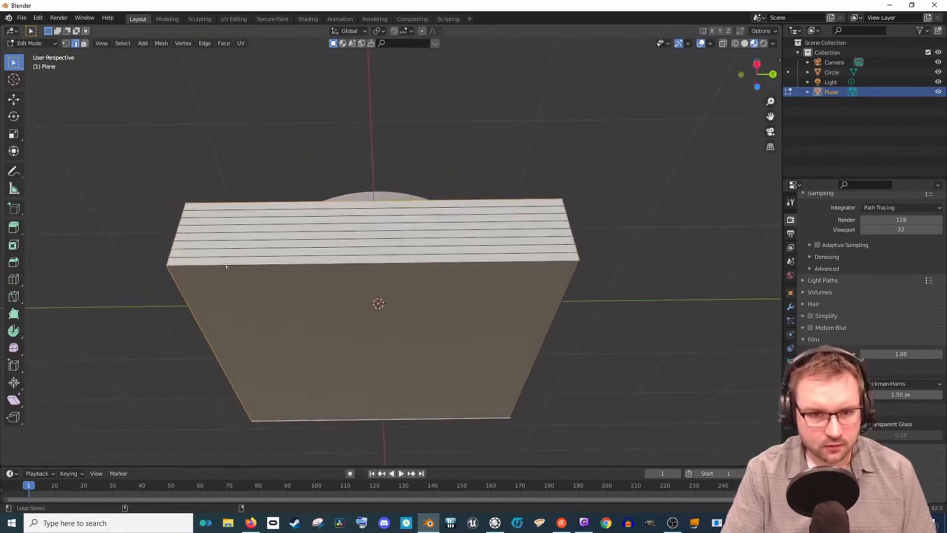
middle_drag(291, 262, 475, 351)
key(ctrl+b)
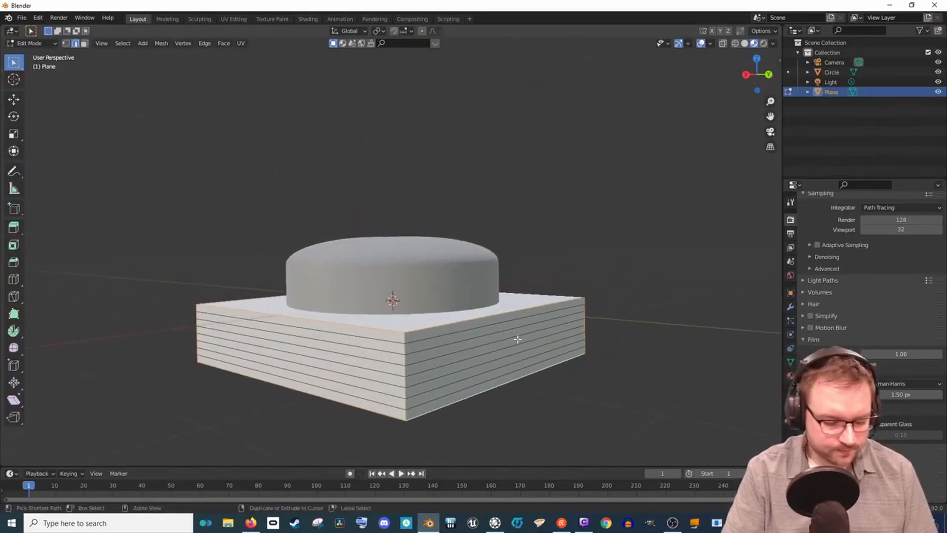
scroll(523, 341, down, 11)
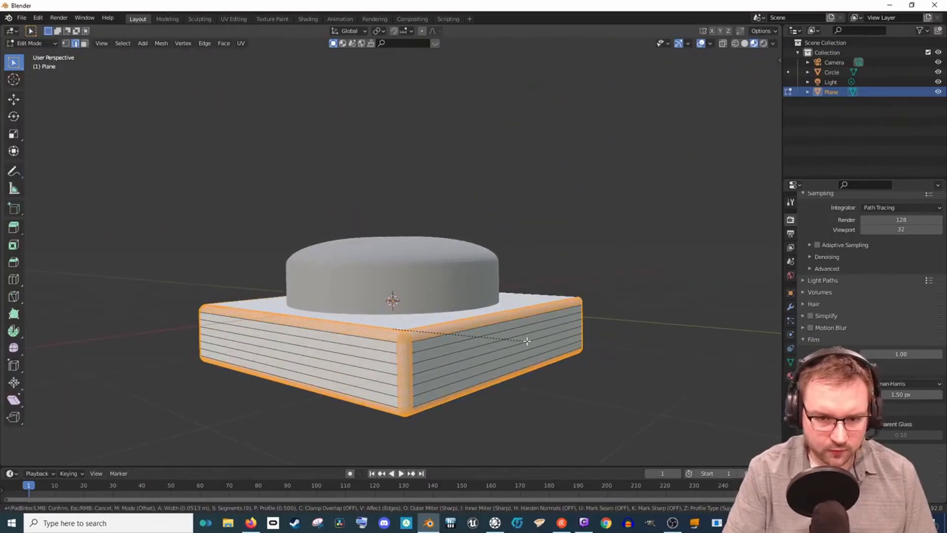
scroll(523, 340, down, 3)
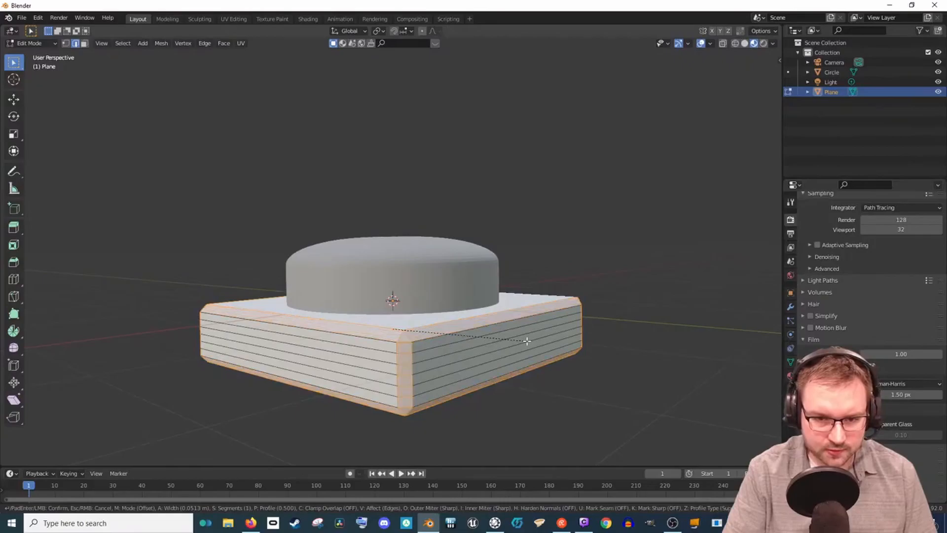
click(483, 327)
Select three alternating horizontal face loops running around the sides of the base block
middle_drag(483, 327, 448, 366)
scroll(506, 393, up, 2)
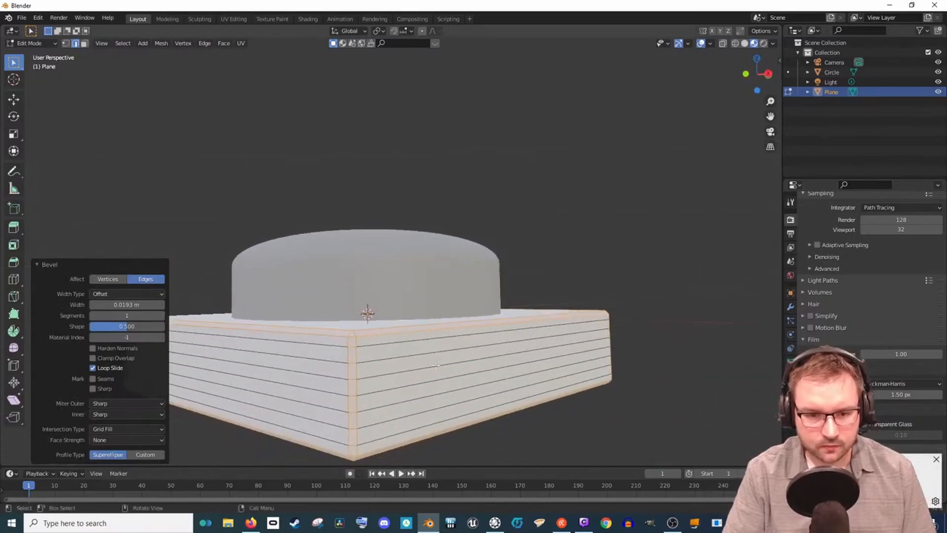
key(3)
alt+click(407, 349)
click(407, 350)
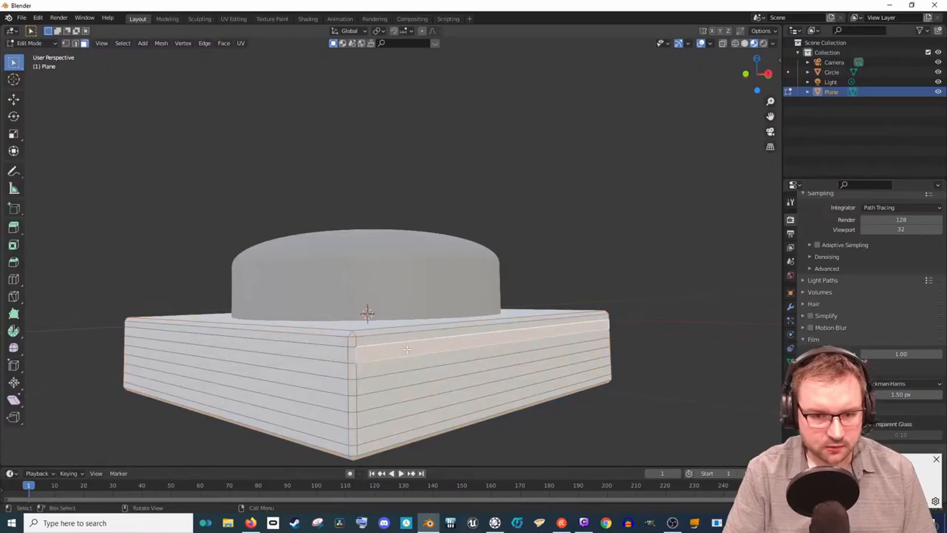
key(2)
alt+click(357, 355)
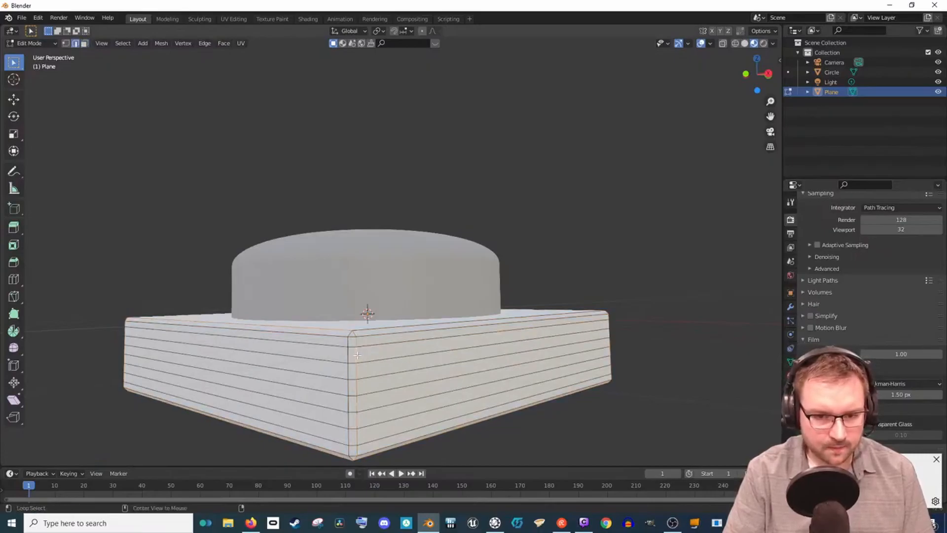
key(3)
alt+click(357, 355)
click(357, 355)
alt+click(350, 356)
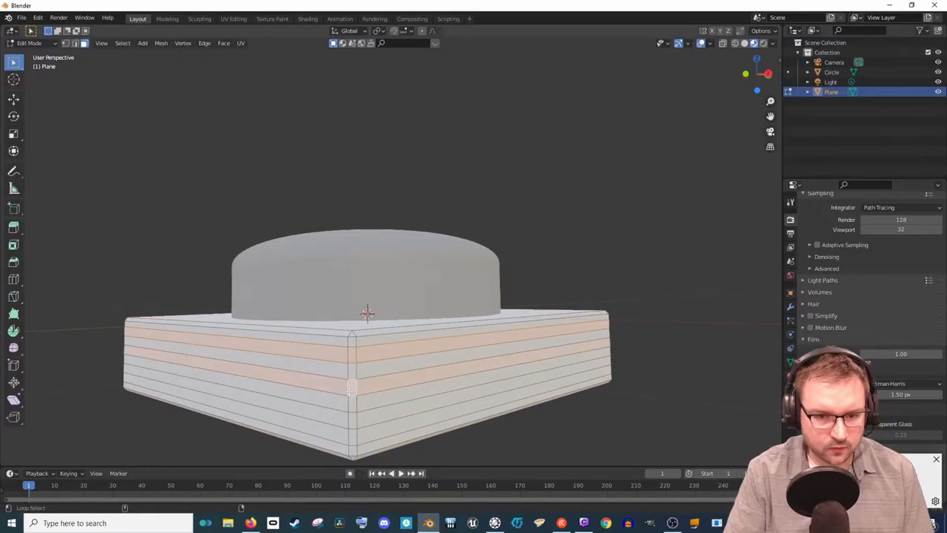
middle_drag(346, 417, 353, 270)
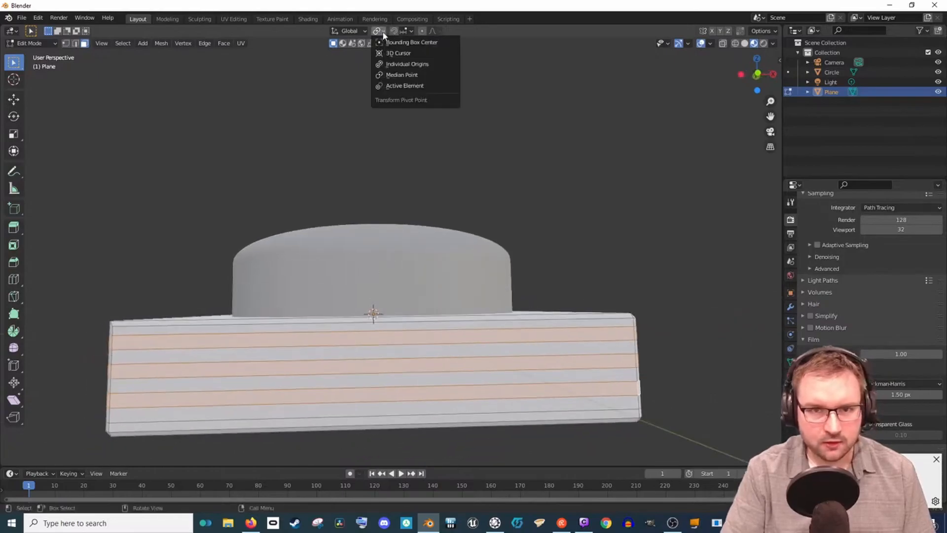
Set the pivot point to Individual Origins and narrow the three selected face bands by scaling them to about 0.472 along Z
click(395, 65)
middle_drag(515, 328, 463, 336)
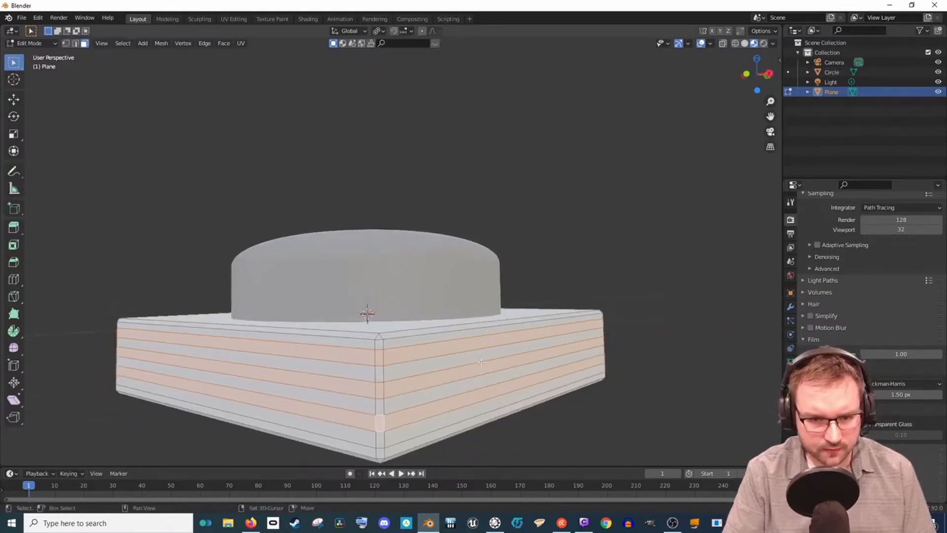
shift+middle_drag(515, 386, 506, 339)
key(s)
key(z)
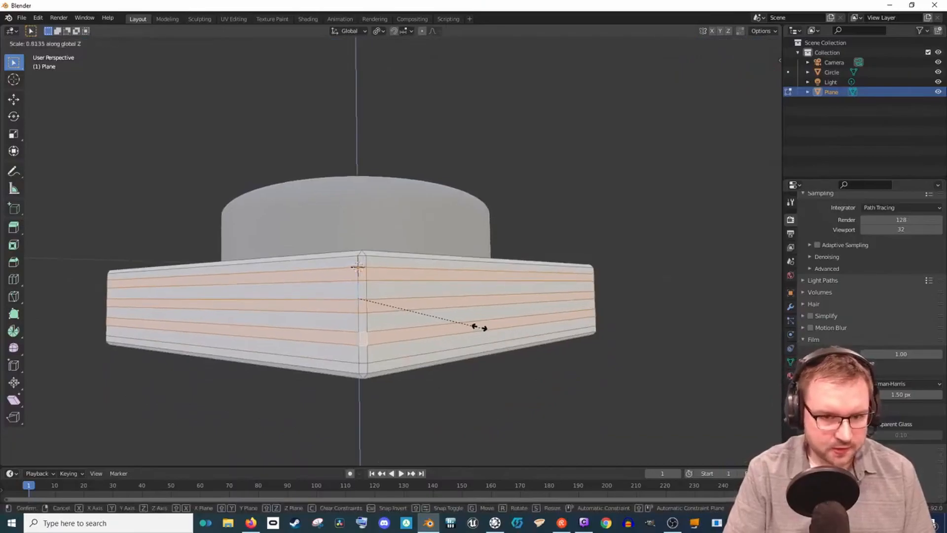
click(430, 312)
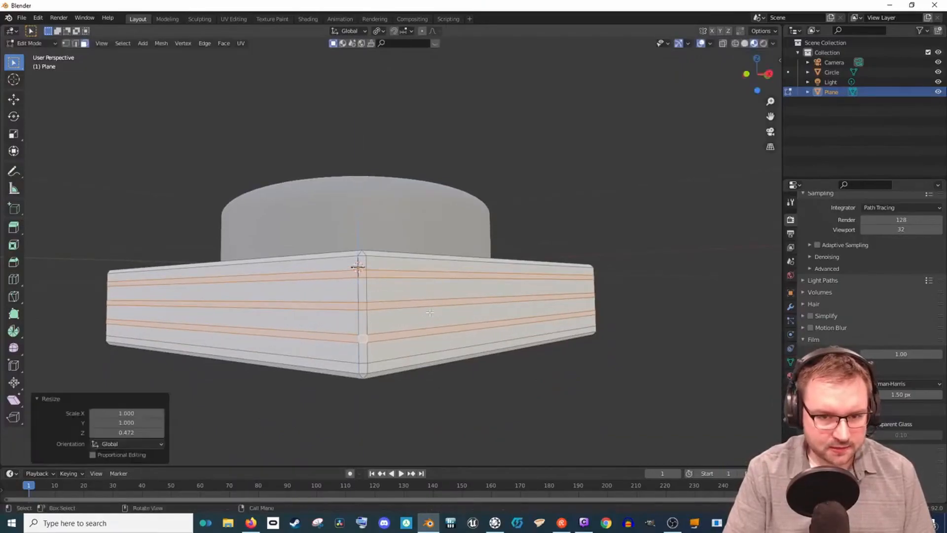
middle_drag(484, 224, 611, 290)
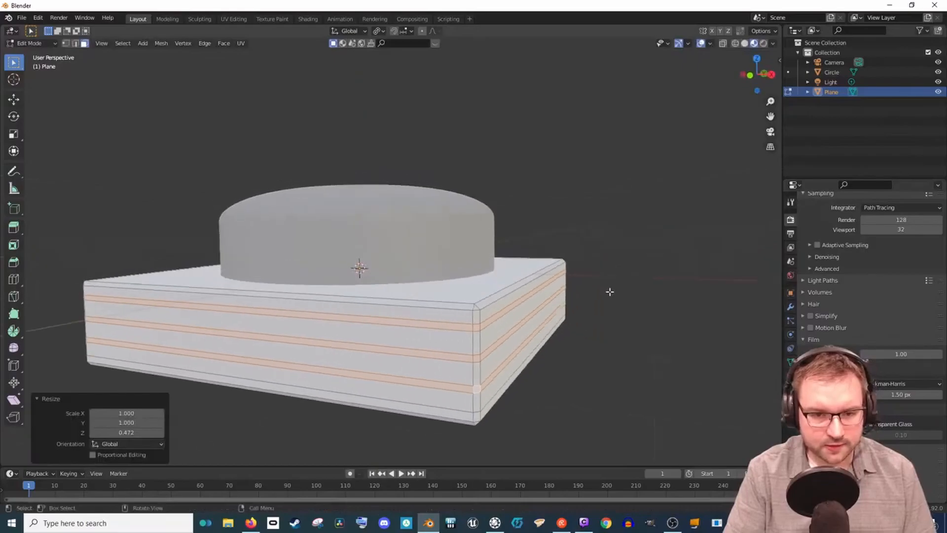
key(s)
key(Escape)
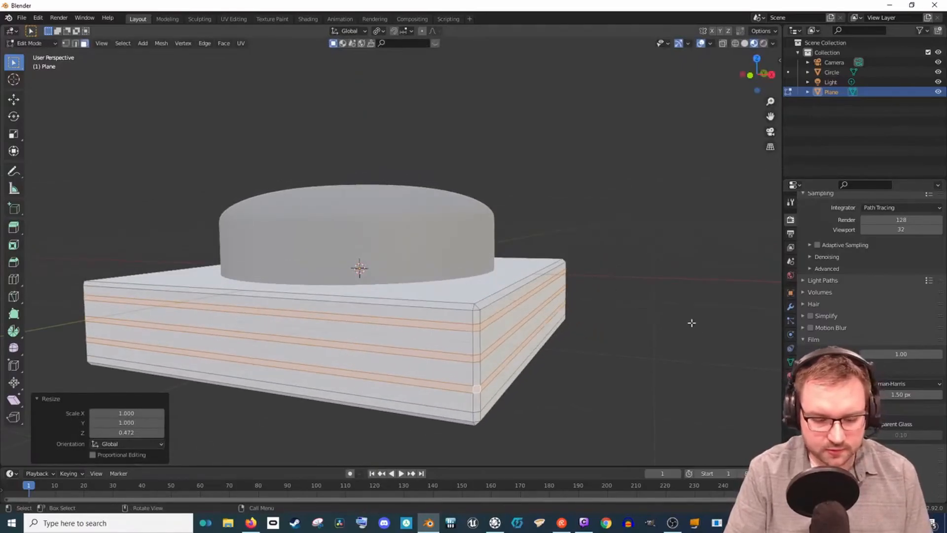
Inset the three selected face bands around the base's sides by about 0.0025 m
key(i)
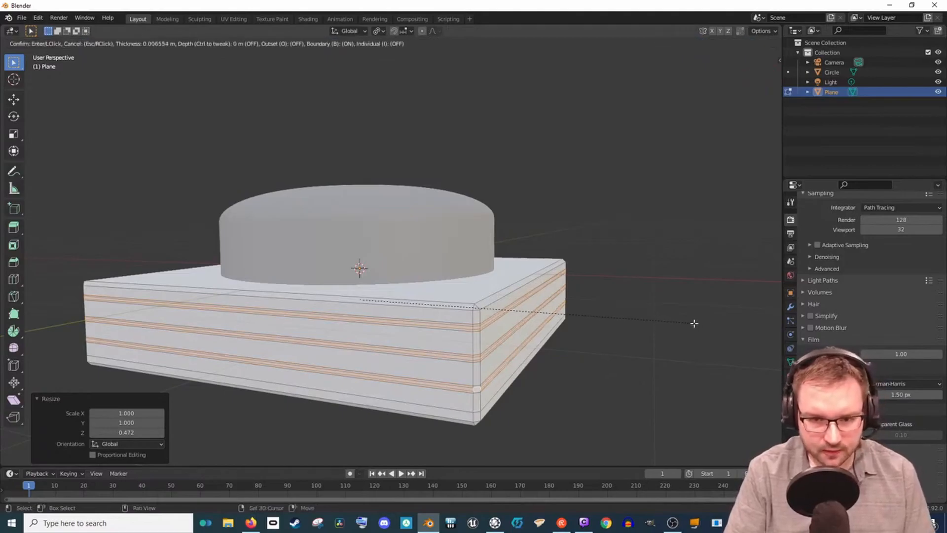
click(702, 324)
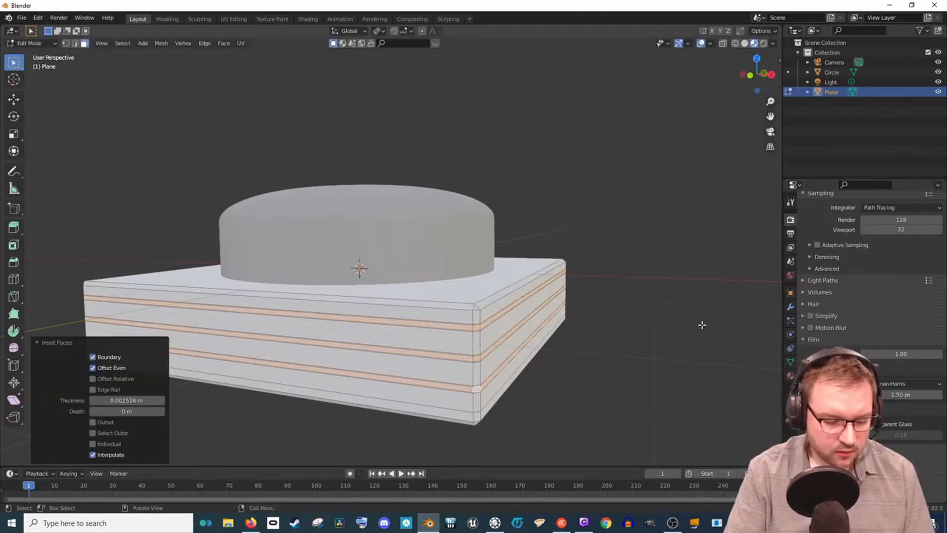
key(e)
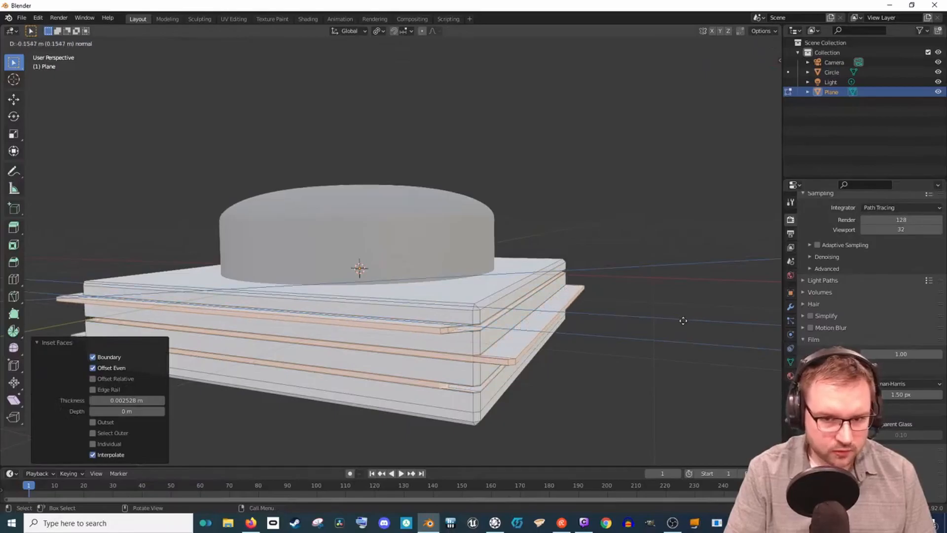
key(Escape)
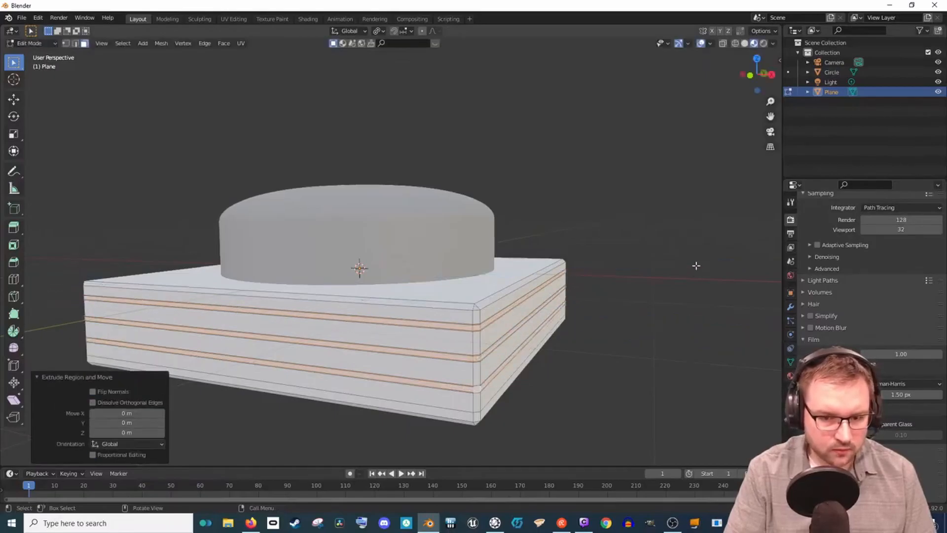
key(e)
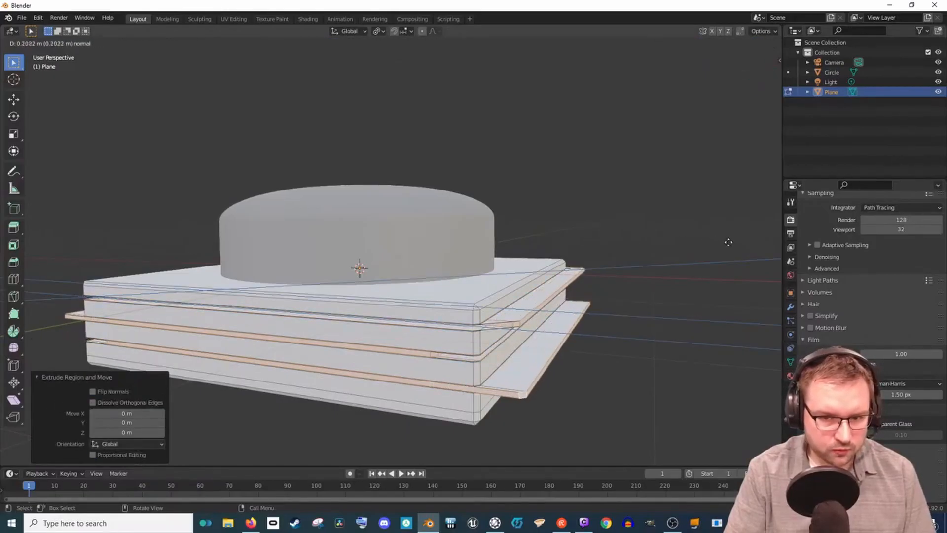
right_click(722, 245)
right_click(722, 245)
Set the pivot point to Median Point, extrude the selected side bands in place and scale them slightly inward to form grooves
click(377, 31)
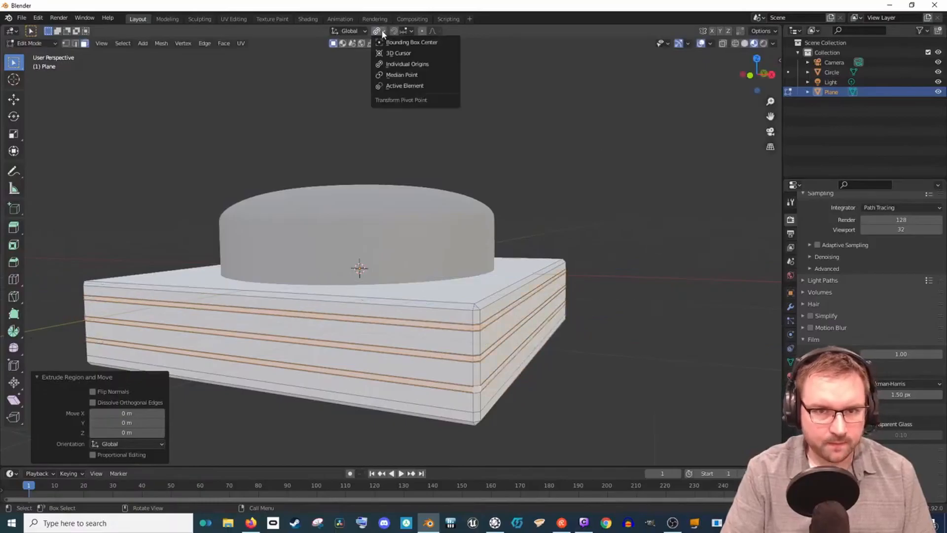
click(402, 75)
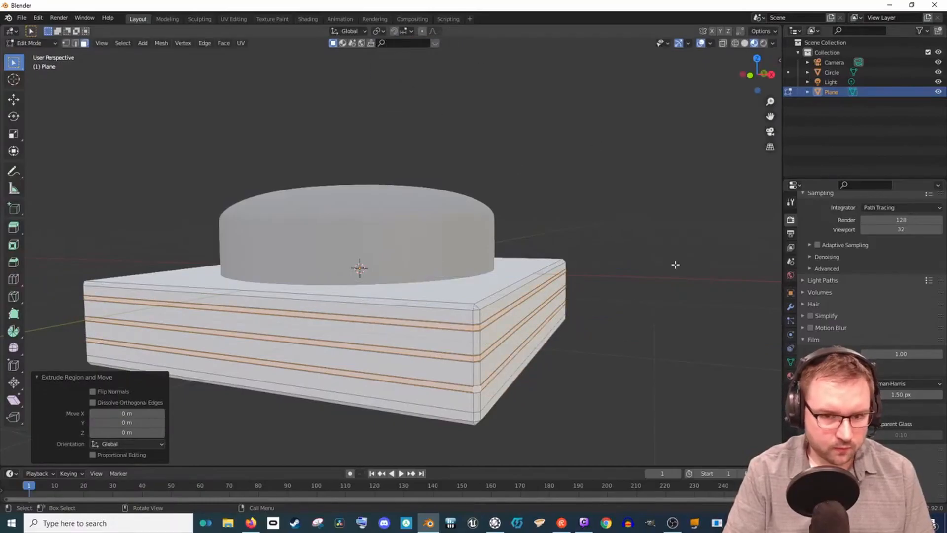
key(e)
right_click(703, 276)
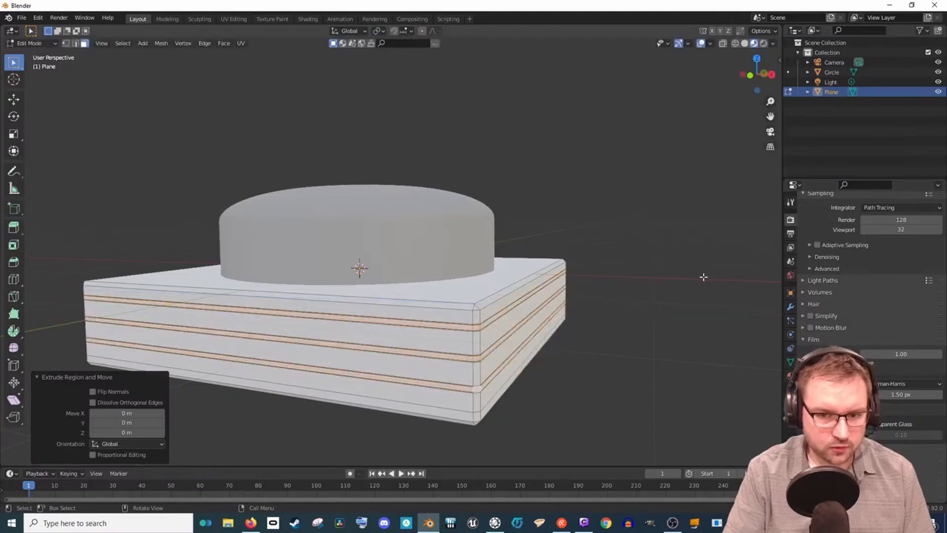
key(s)
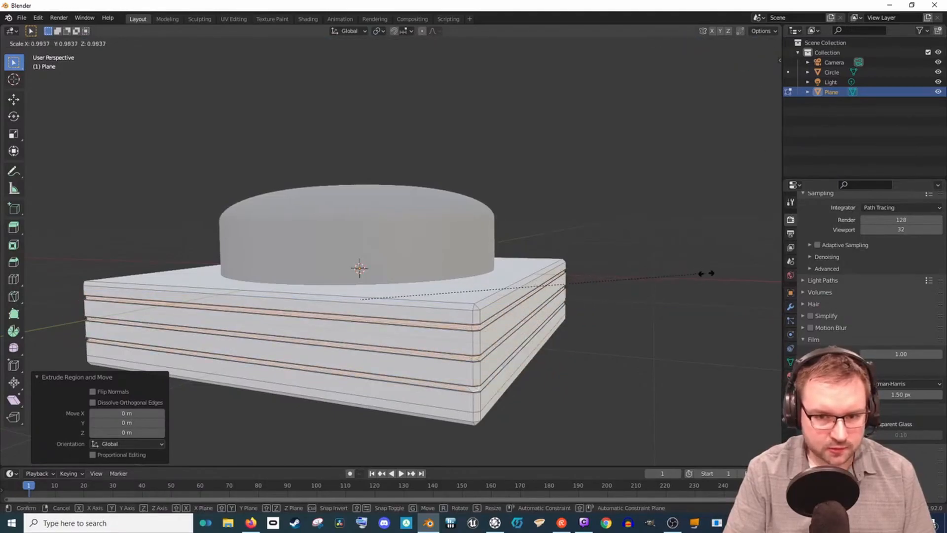
click(659, 269)
middle_drag(638, 302, 511, 324)
key(Tab)
key(Tab)
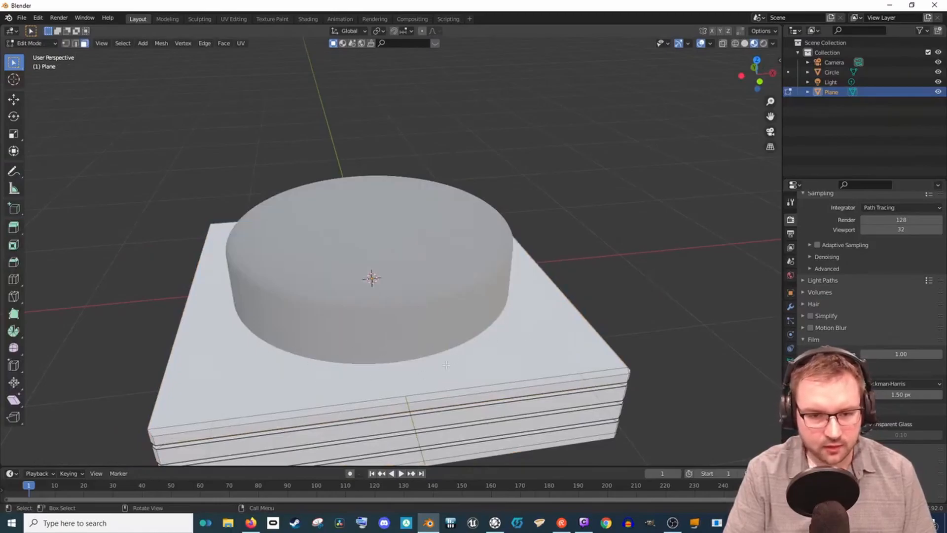
Move the domed cap object up about 0.207 m along Z
middle_drag(422, 333, 560, 328)
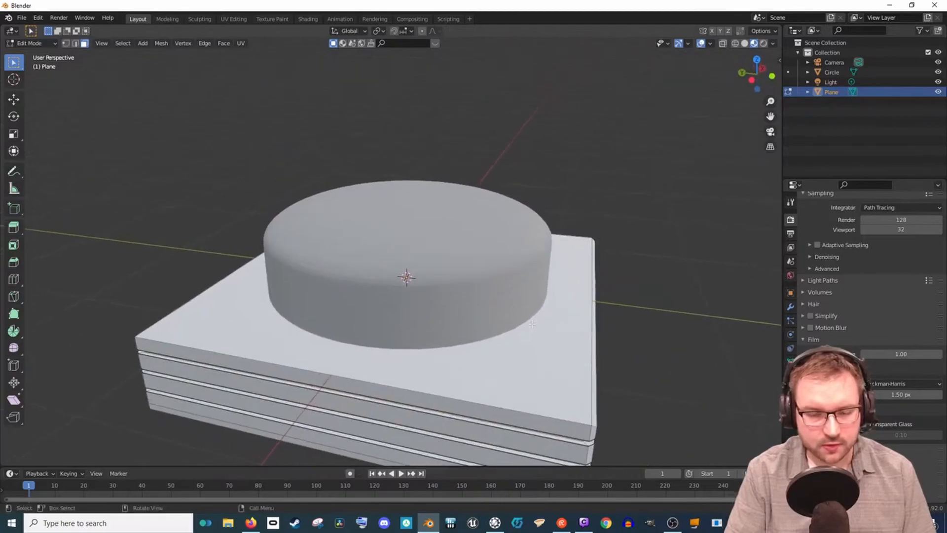
key(Tab)
click(487, 290)
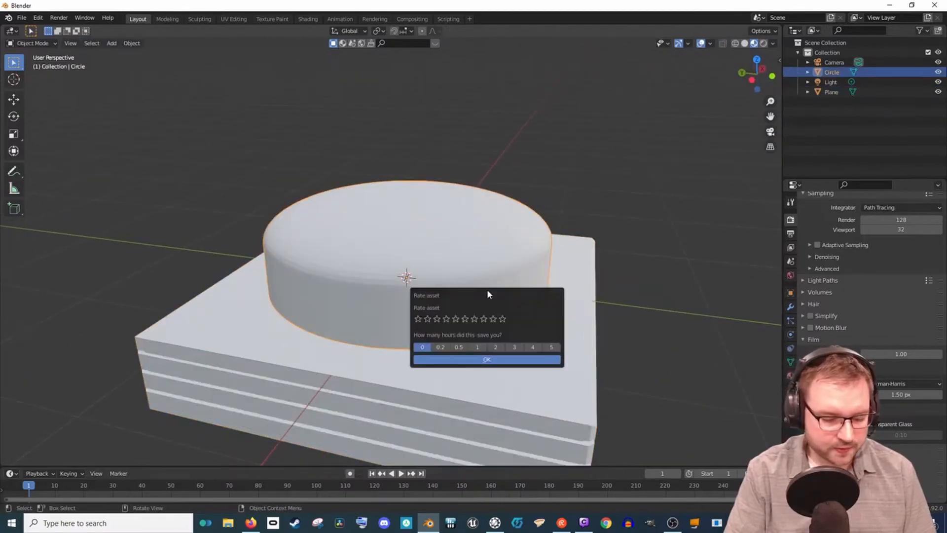
key(Escape)
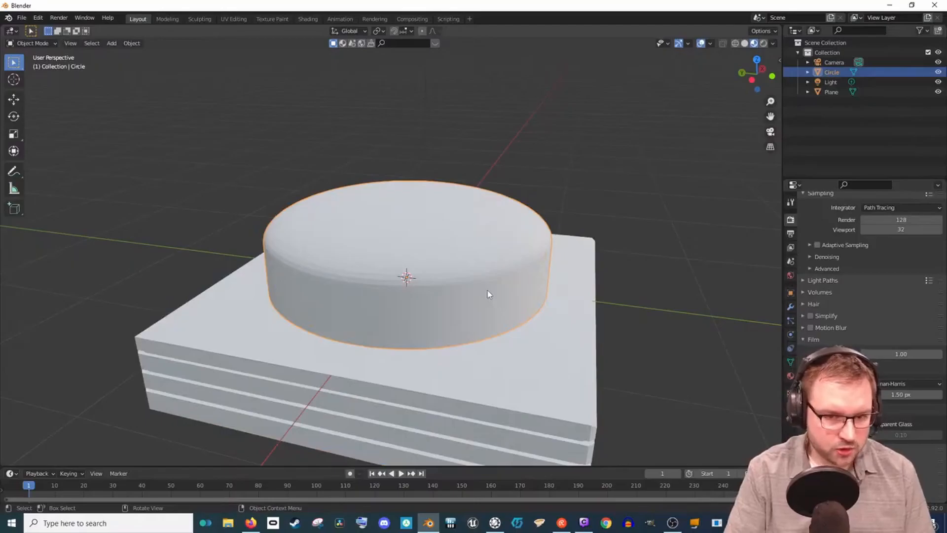
key(g)
key(z)
click(495, 292)
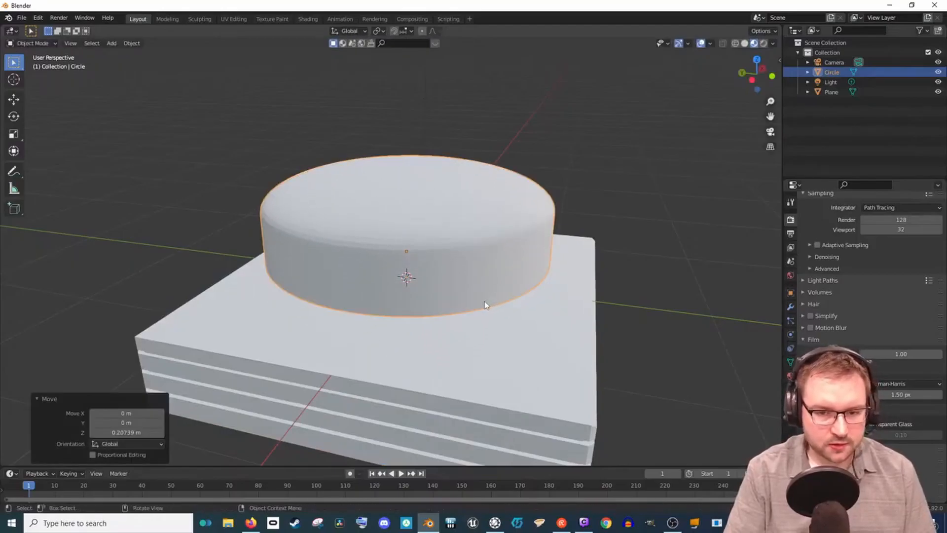
Duplicate the domed cap's bottom edge loop in place and separate the copy into its own object
key(Tab)
middle_drag(486, 301, 493, 277)
middle_drag(453, 238, 452, 267)
alt+click(439, 257)
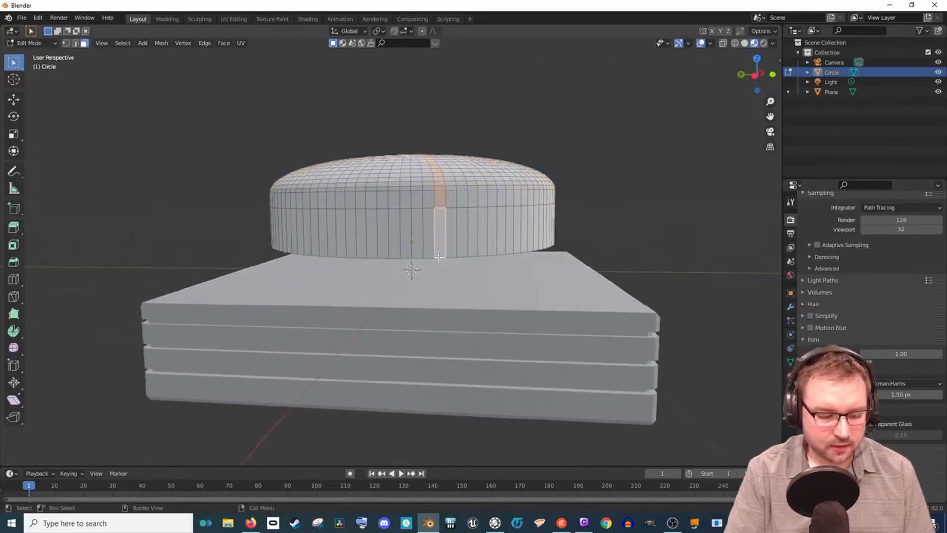
key(2)
alt+click(445, 256)
mouse_move(449, 257)
middle_down()
mouse_move(453, 237)
mouse_move(452, 249)
middle_up()
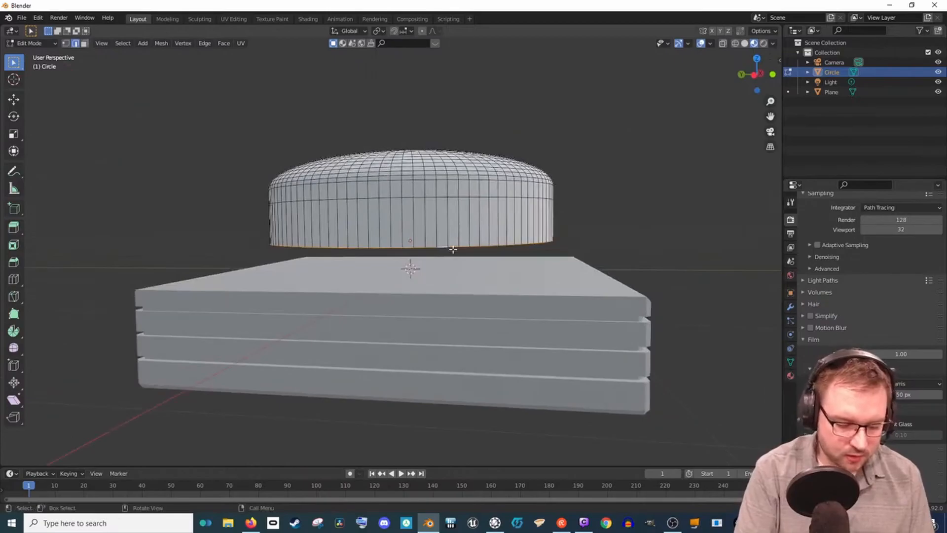
key(g)
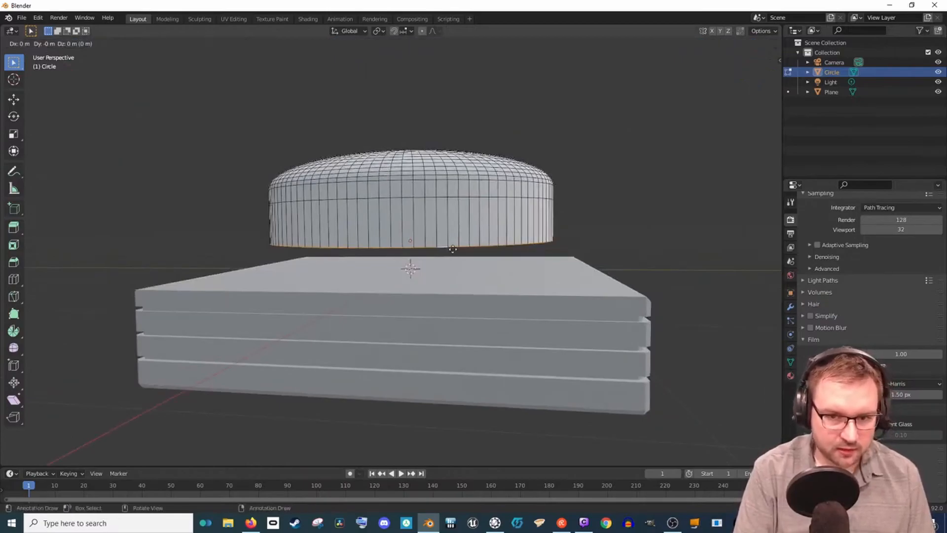
right_click(452, 249)
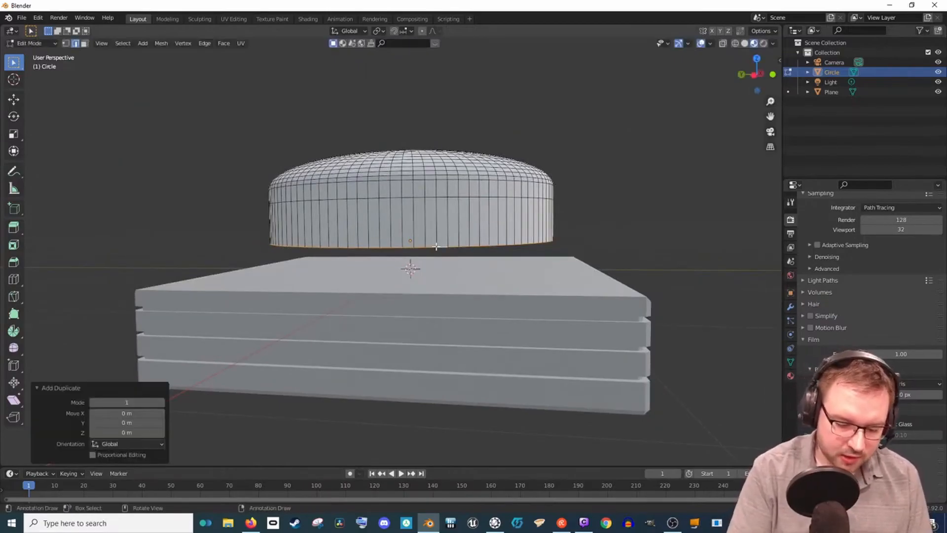
key(p)
click(436, 244)
mouse_move(457, 247)
middle_down()
mouse_move(465, 237)
mouse_move(459, 256)
middle_up()
scroll(463, 241, up, 1)
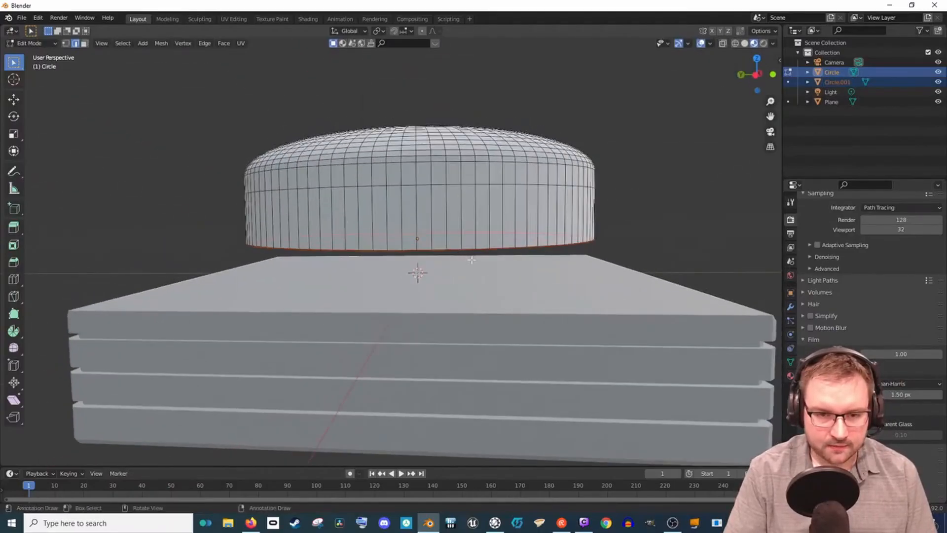
key(Tab)
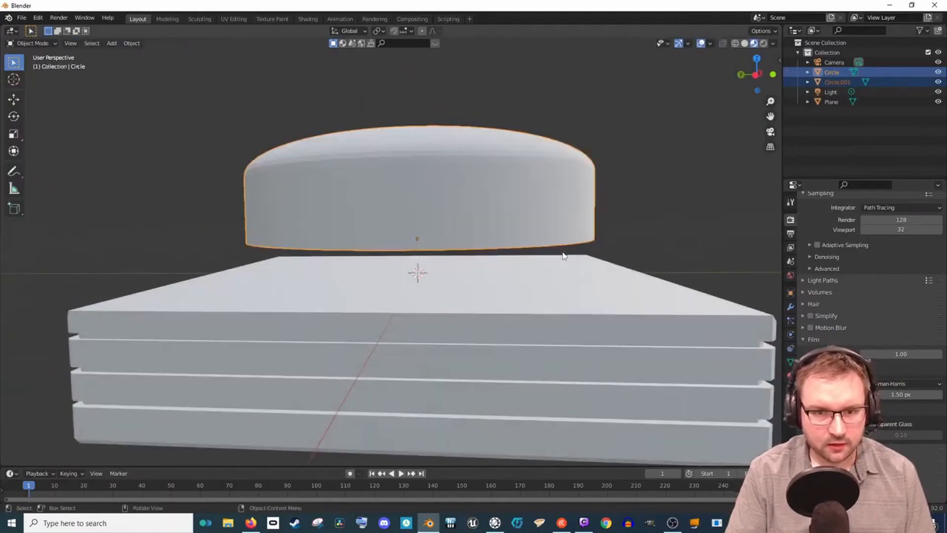
Knife Project the separated circle onto the base's top face from the top view
shift+click(515, 250)
middle_drag(517, 254, 529, 248)
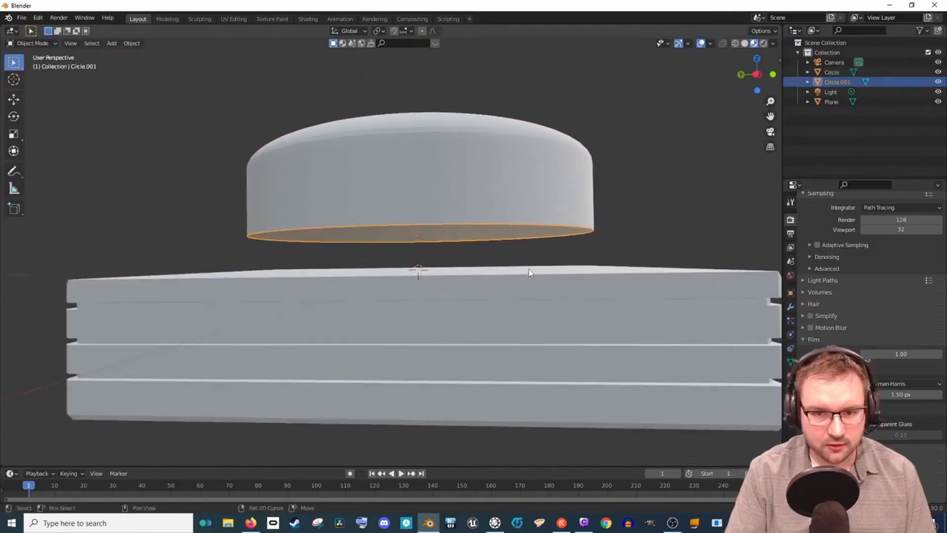
shift+click(530, 270)
key(KP_7)
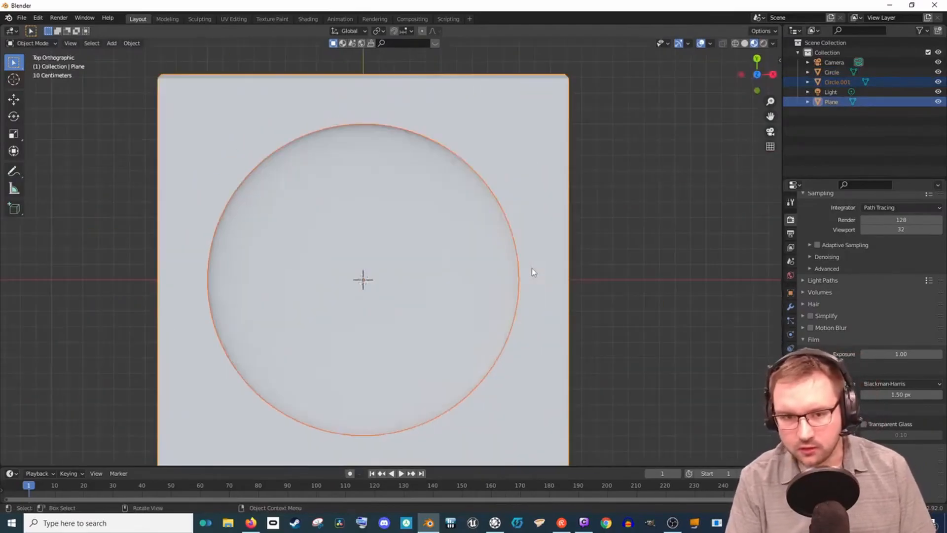
key(Tab)
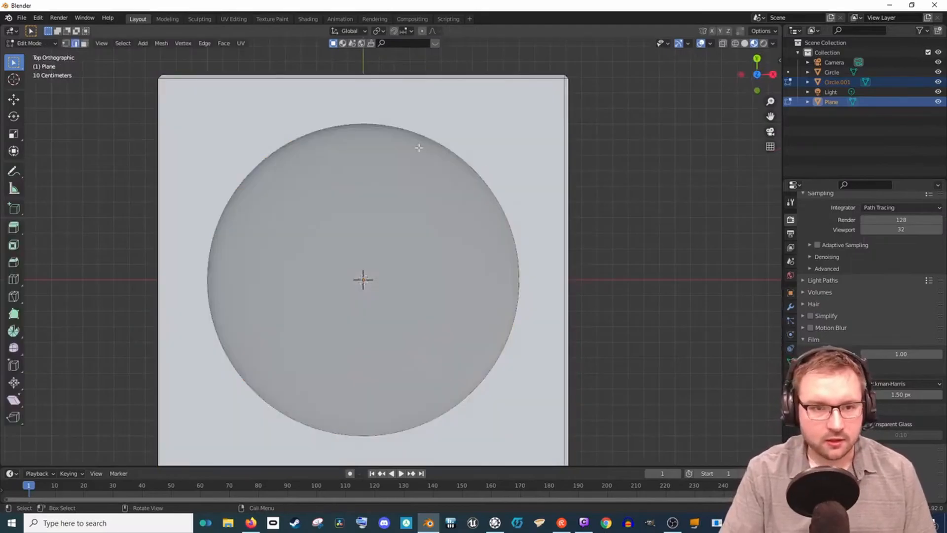
middle_drag(487, 161, 515, 113)
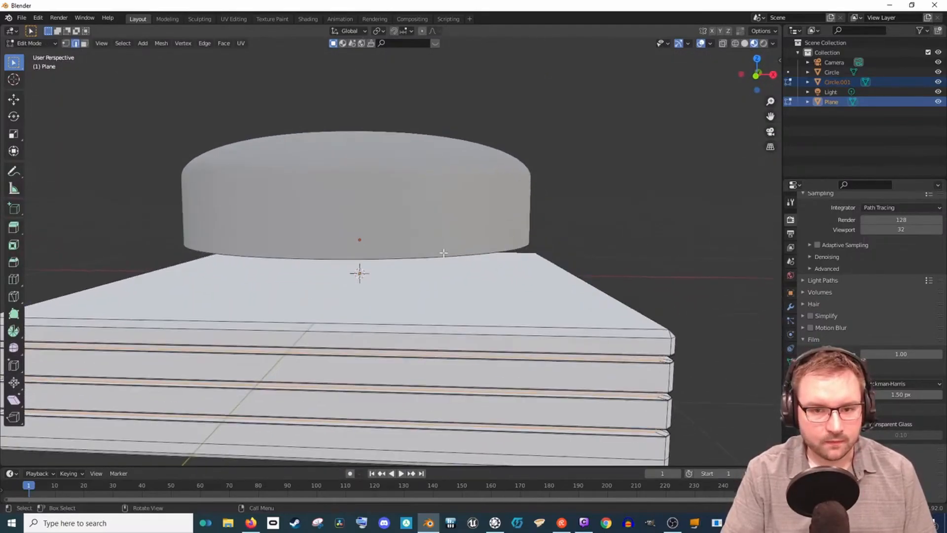
middle_drag(441, 259, 478, 278)
alt+click(449, 244)
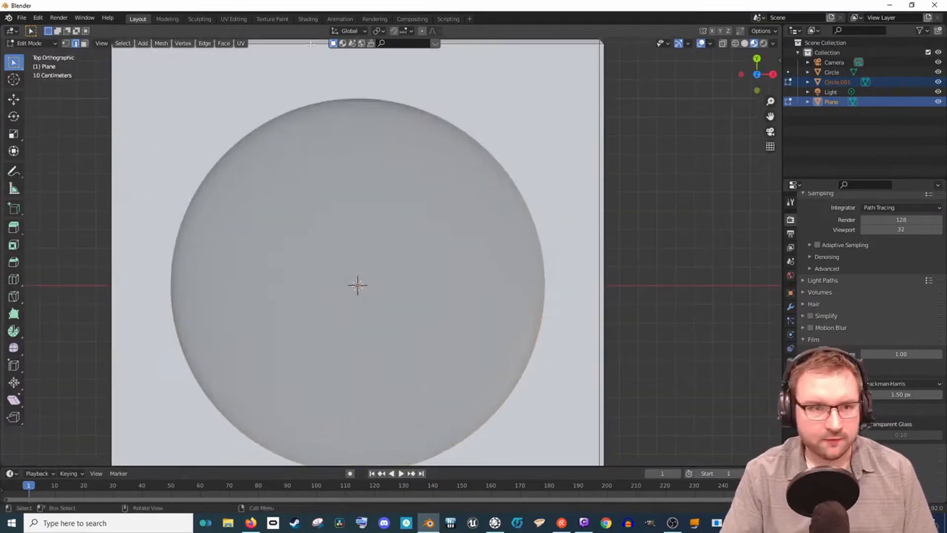
click(161, 43)
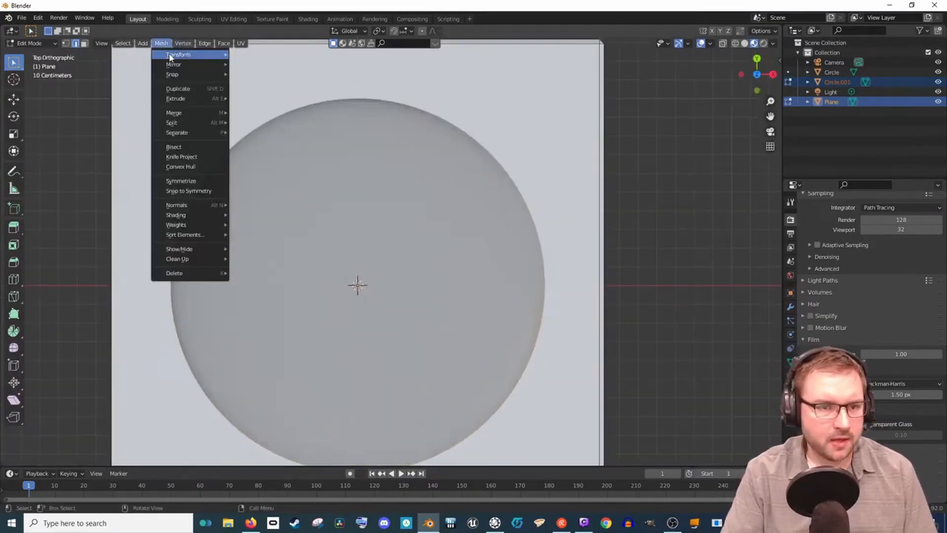
click(216, 158)
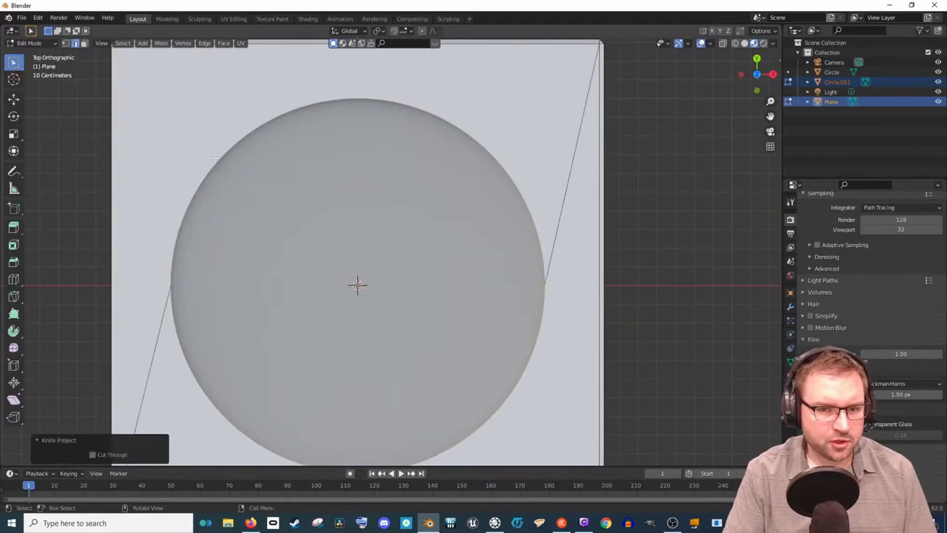
Move the domed cap up about 0.344 m along Z and hide it
middle_drag(440, 273, 477, 179)
key(Tab)
click(457, 215)
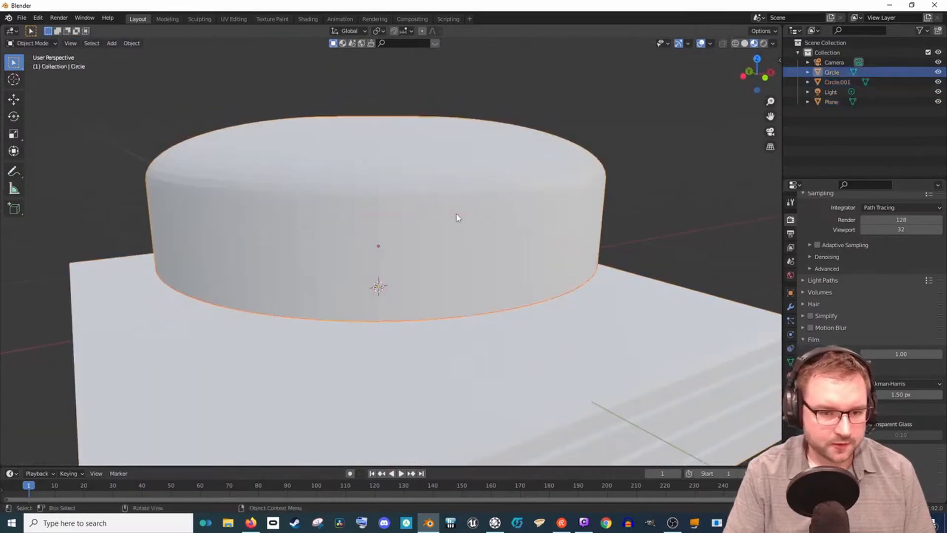
key(g)
key(z)
click(475, 143)
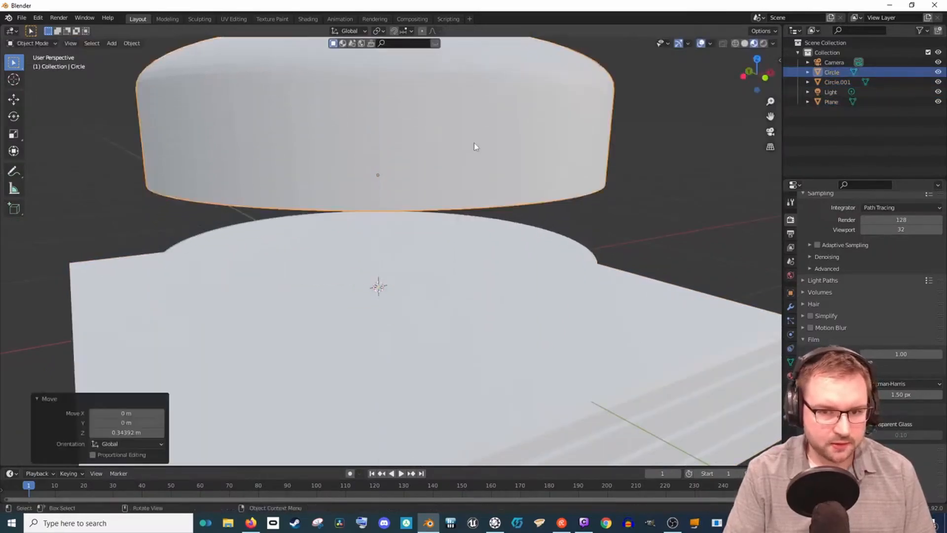
click(939, 72)
Delete the separated circle object floating above the base
middle_drag(612, 257, 573, 244)
click(565, 261)
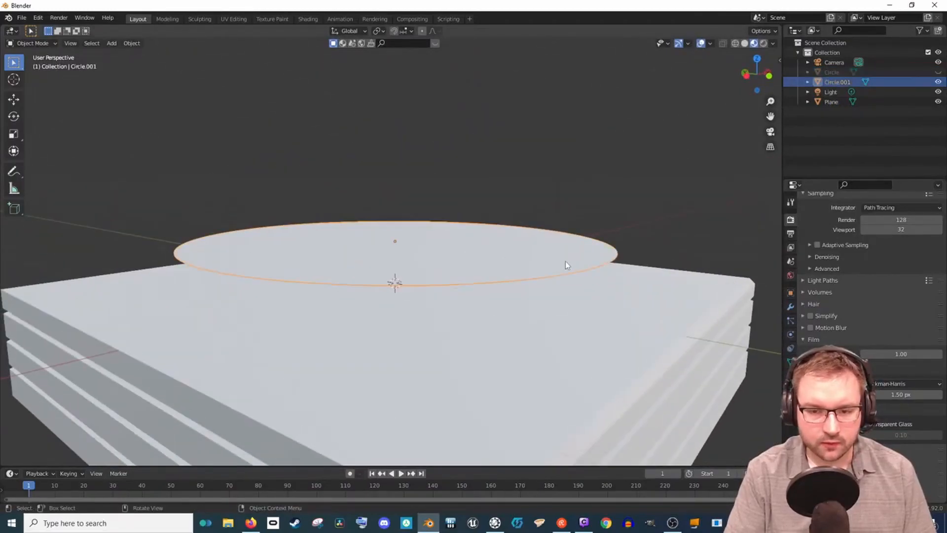
key(Delete)
Enlarge the circular face cut into the base's top by scaling it to about 1.092
click(561, 270)
key(Tab)
middle_drag(560, 270, 488, 302)
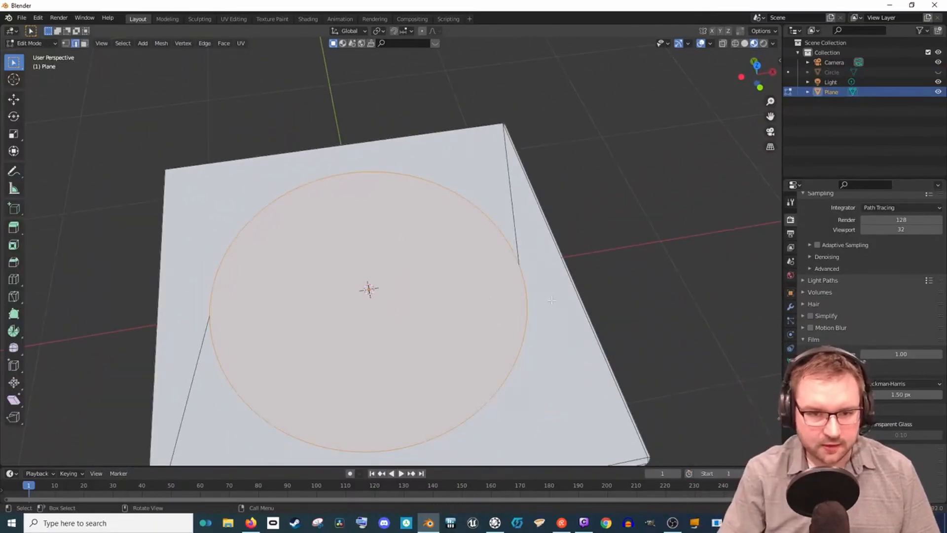
key(s)
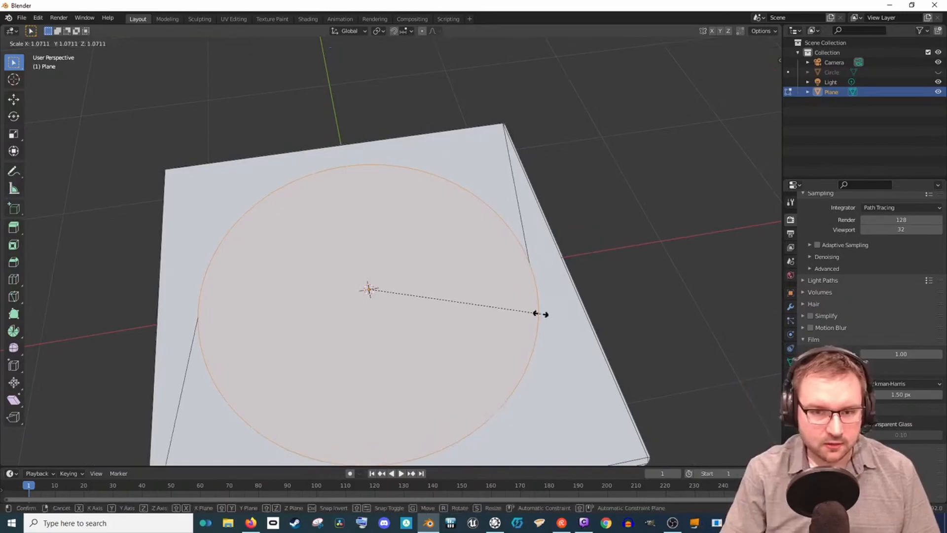
click(545, 313)
Extrude the circular face on the base's top down about 0.150 m along Z to form a recess
middle_drag(544, 313, 516, 259)
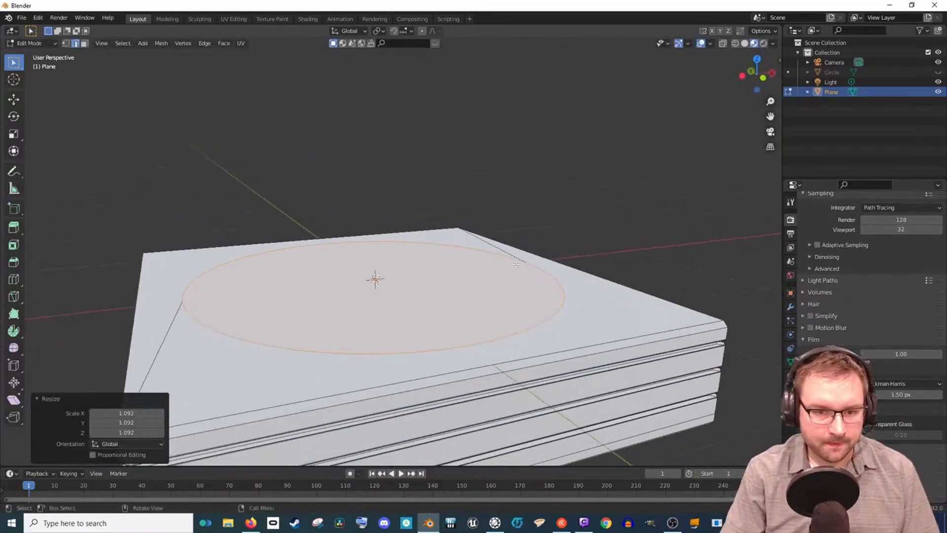
key(e)
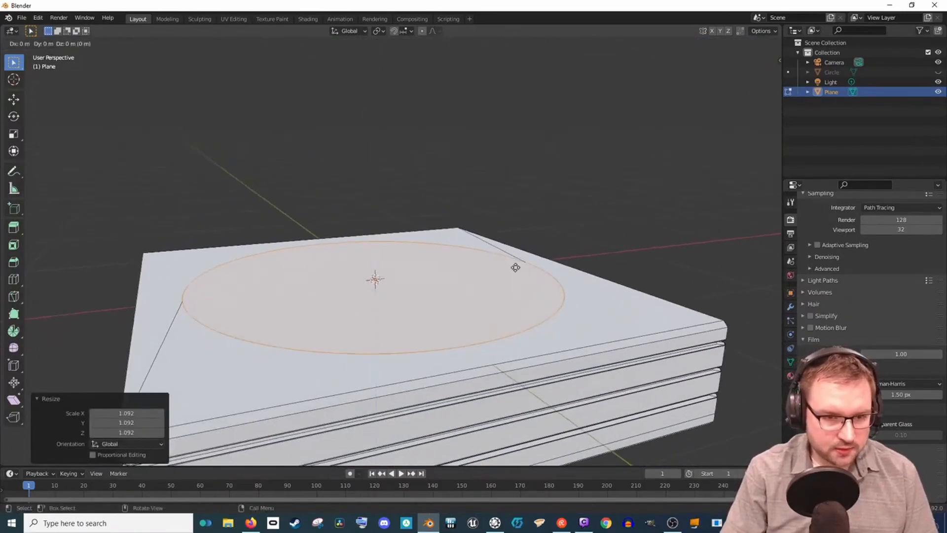
key(z)
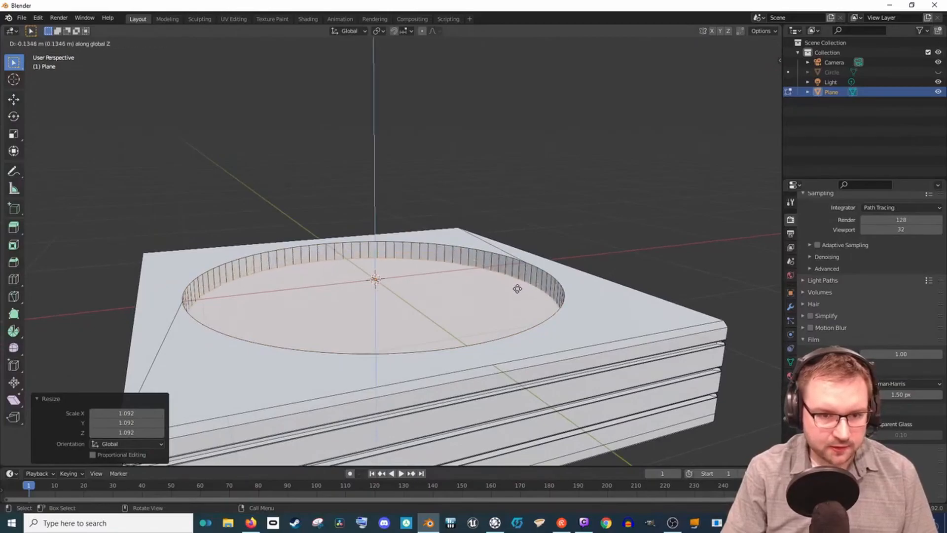
click(517, 291)
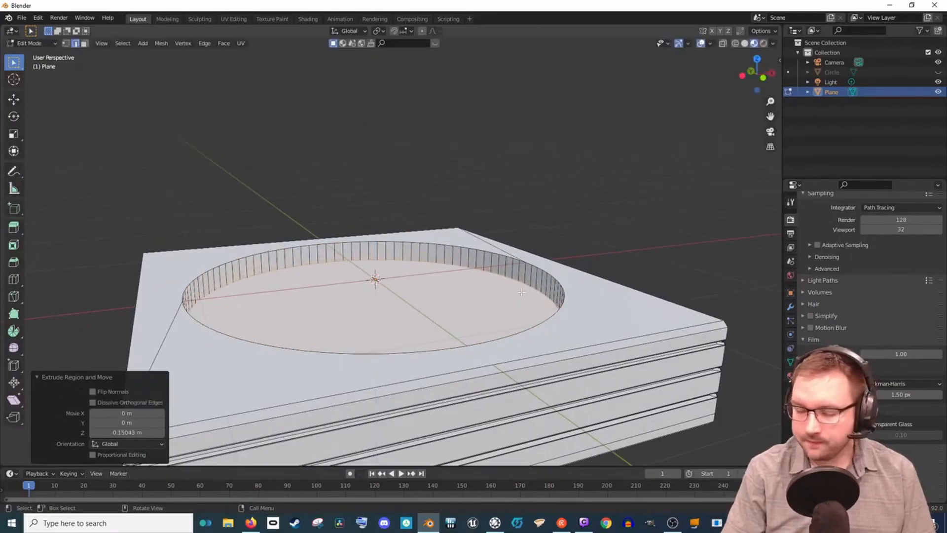
Bevel the upper rim edge loop of the circular recess with a width of about 0.0274 m and one segment
alt+click(372, 242)
middle_drag(372, 242, 356, 292)
scroll(356, 293, up, 2)
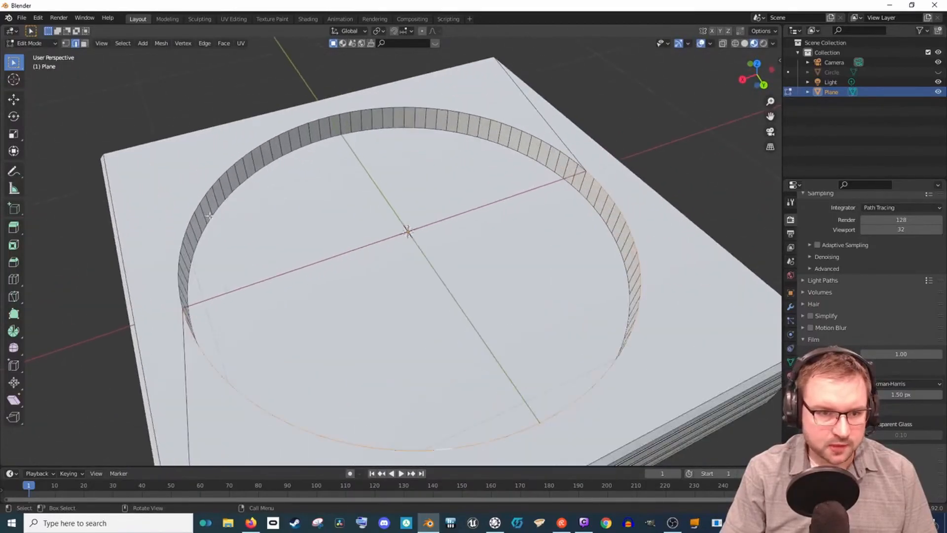
key(ctrl+b)
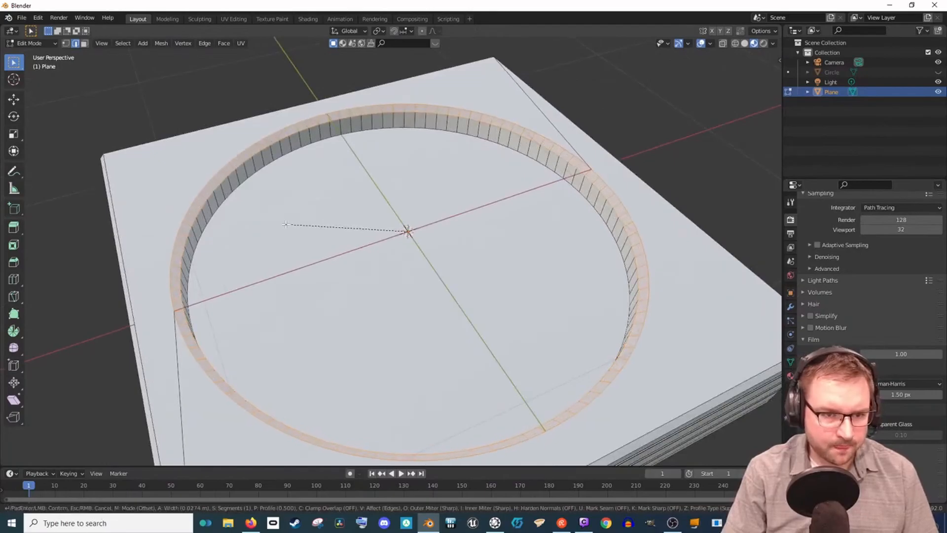
click(286, 224)
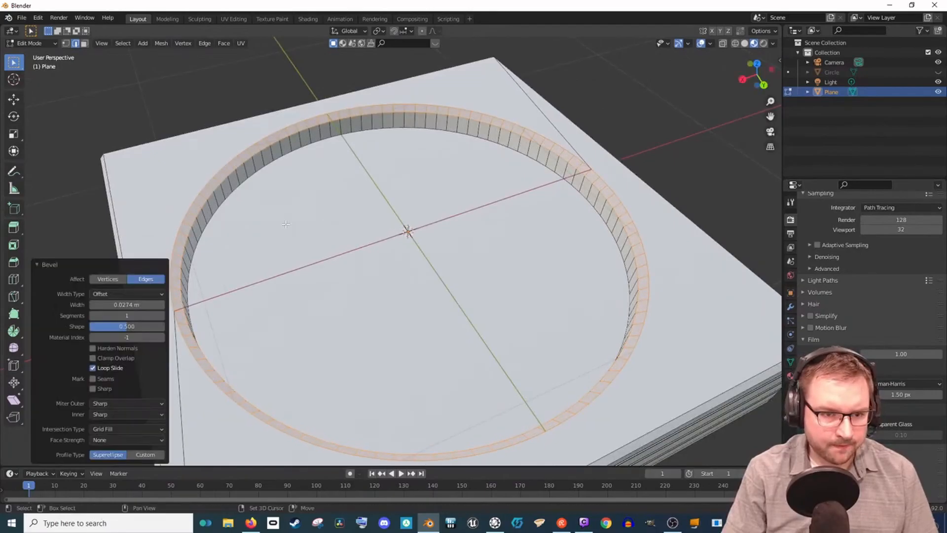
Unhide the domed cap and shade it smooth with Auto Smooth at 30°
click(938, 72)
key(Tab)
click(573, 179)
right_click(573, 180)
click(573, 179)
scroll(544, 205, down, 1)
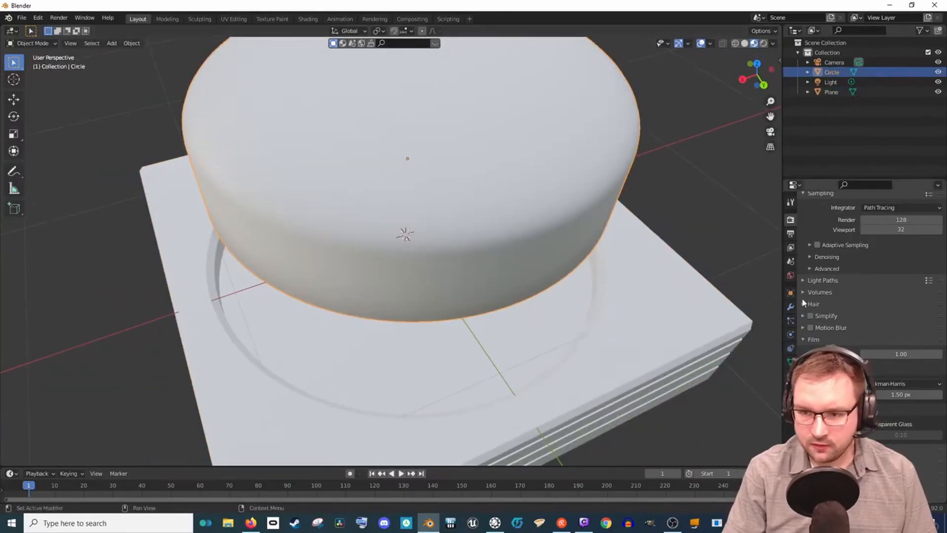
click(790, 361)
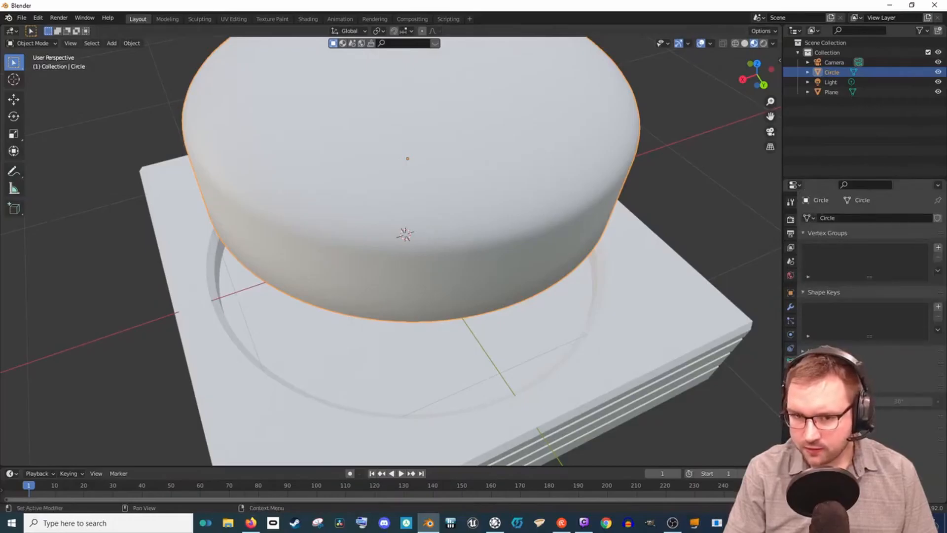
Move the domed cap down about 0.648 m along Z so it sits in the base's recess
middle_drag(764, 359, 535, 161)
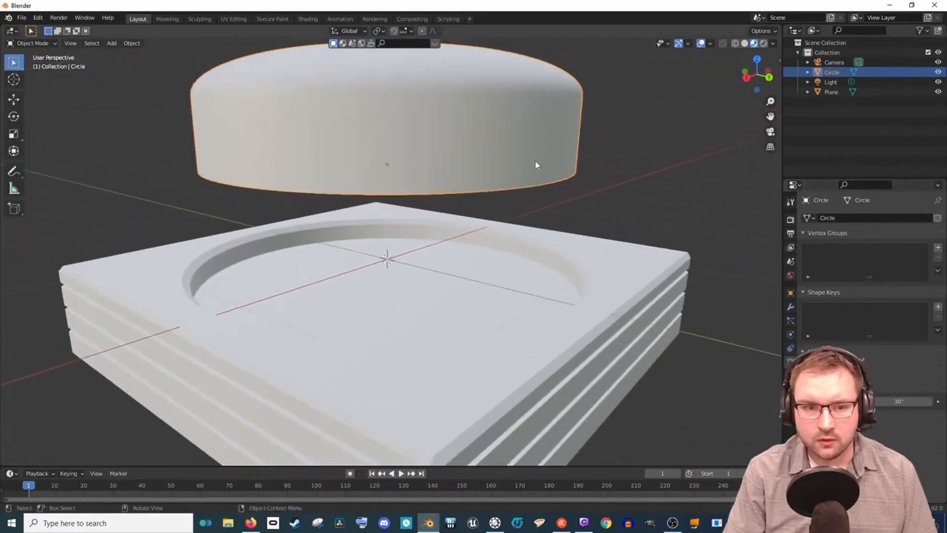
key(g)
key(z)
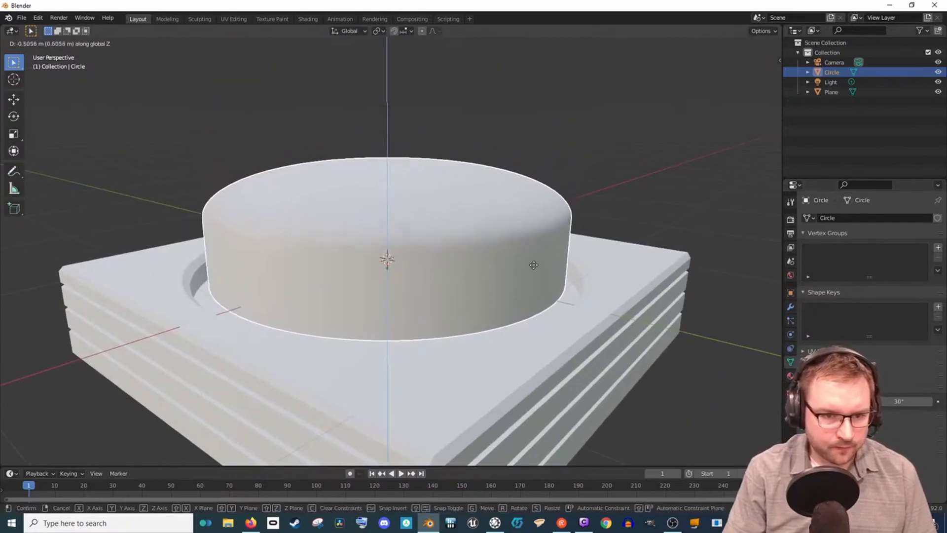
click(532, 271)
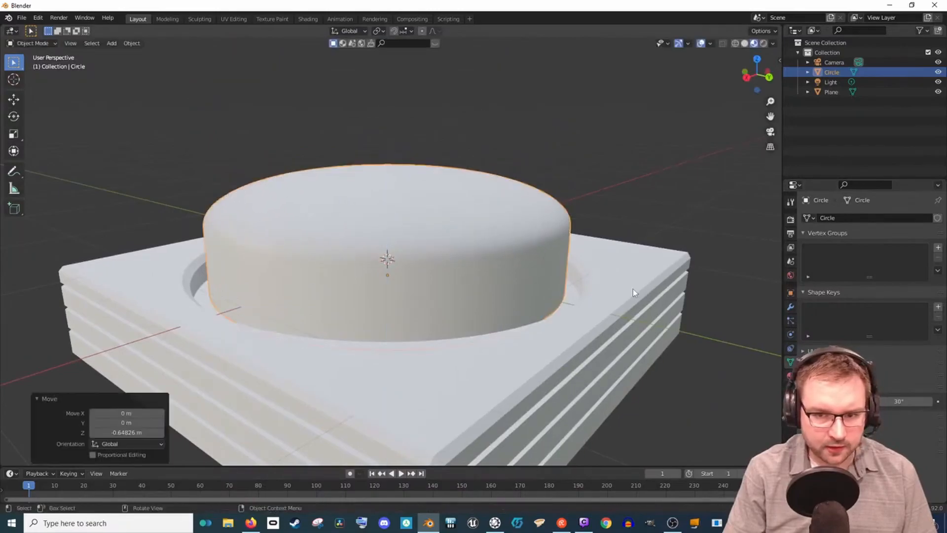
Scale the recess's beveled rim and wall loops in the base to 0.935 to narrow the gap around the cap
click(632, 288)
key(Tab)
middle_drag(597, 286, 631, 282)
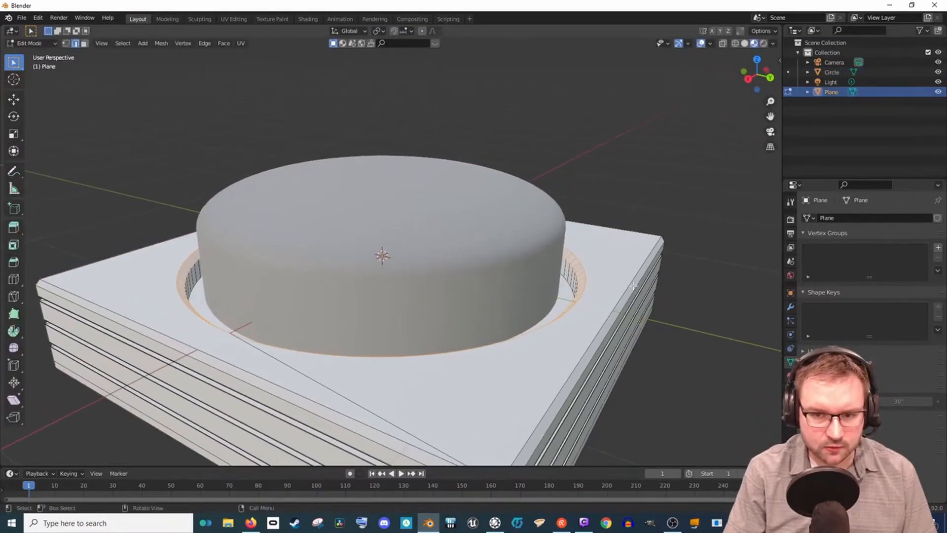
key(s)
click(629, 282)
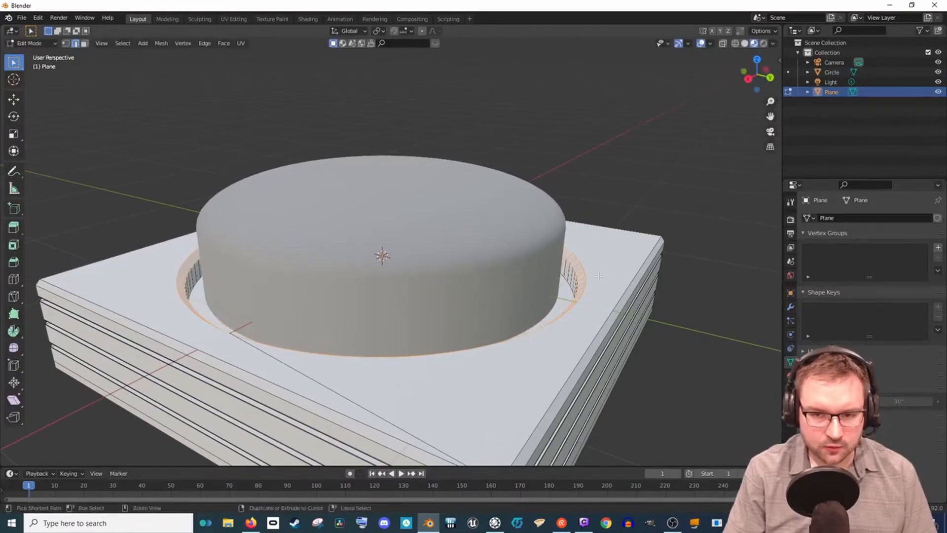
scroll(604, 276, up, 4)
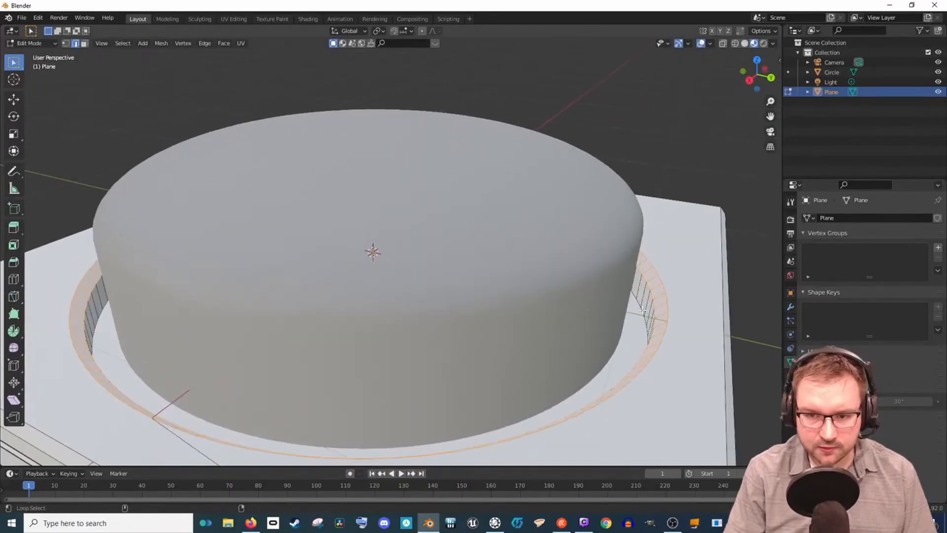
key(s)
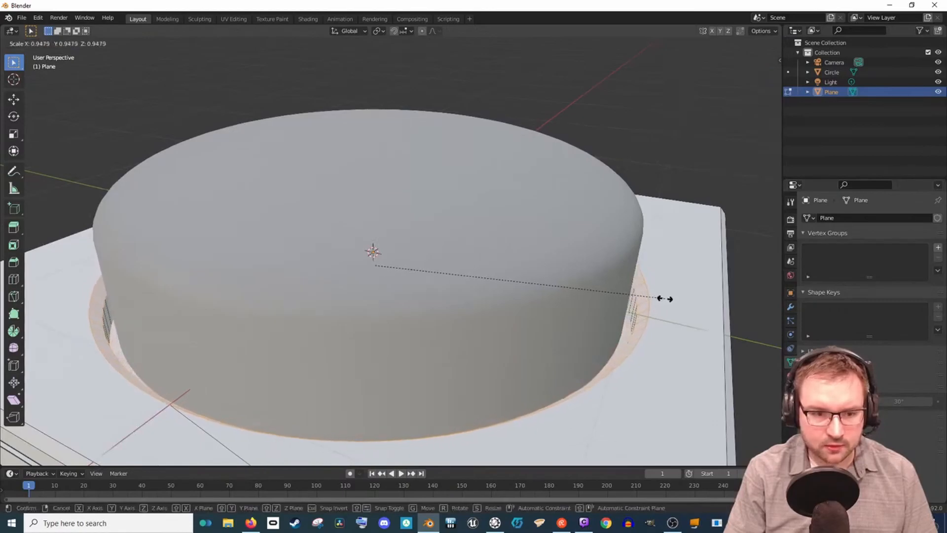
click(663, 298)
scroll(567, 301, down, 4)
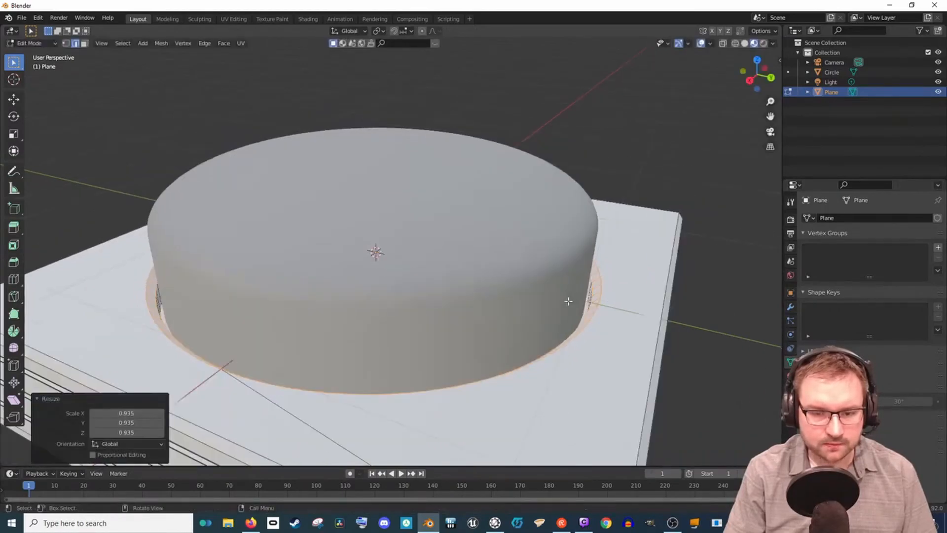
key(Tab)
Switch the viewport to rendered shading and view the button from a low angle
middle_drag(530, 303, 584, 314)
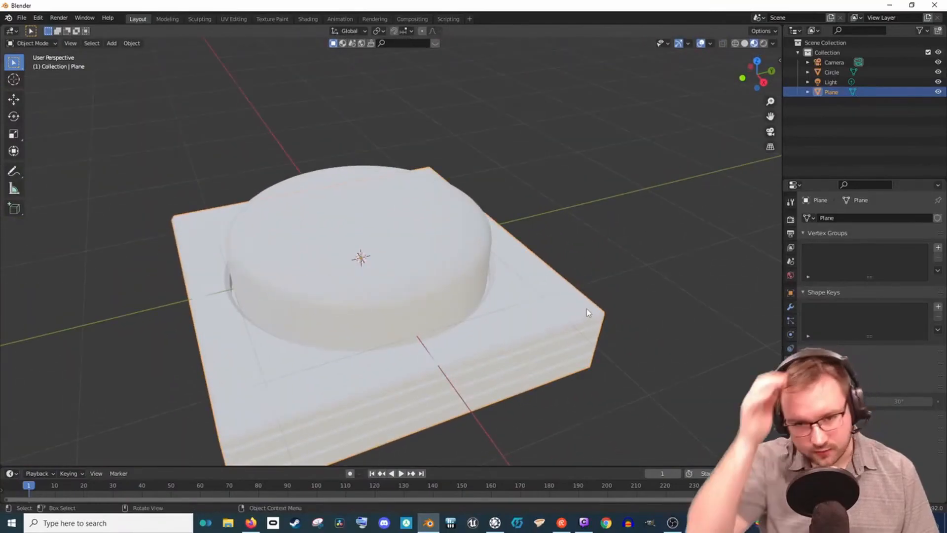
click(764, 43)
mouse_move(717, 111)
middle_down()
mouse_move(688, 150)
mouse_move(651, 172)
middle_up()
middle_drag(557, 228, 538, 203)
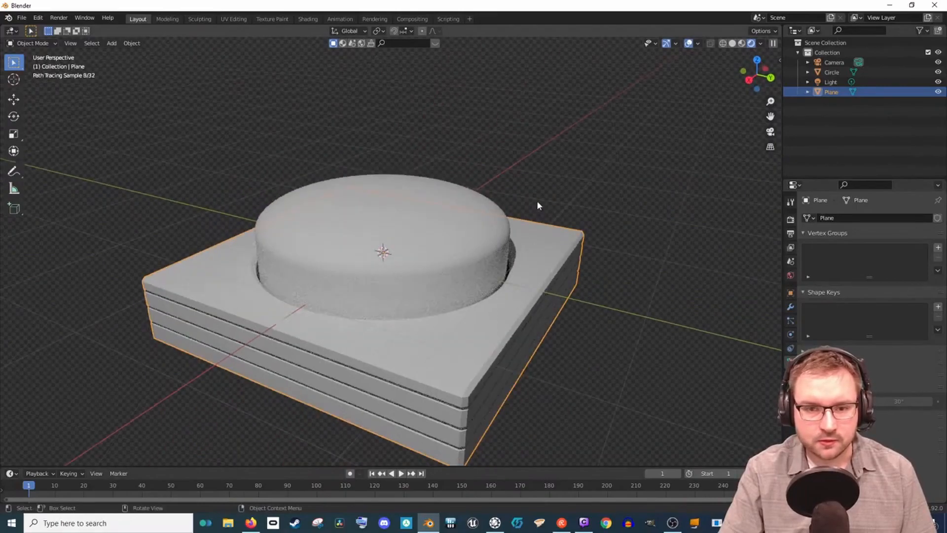
Enlarge the timeline area, turn it into a Shader Editor and show the World nodes
drag(308, 466, 34, 331)
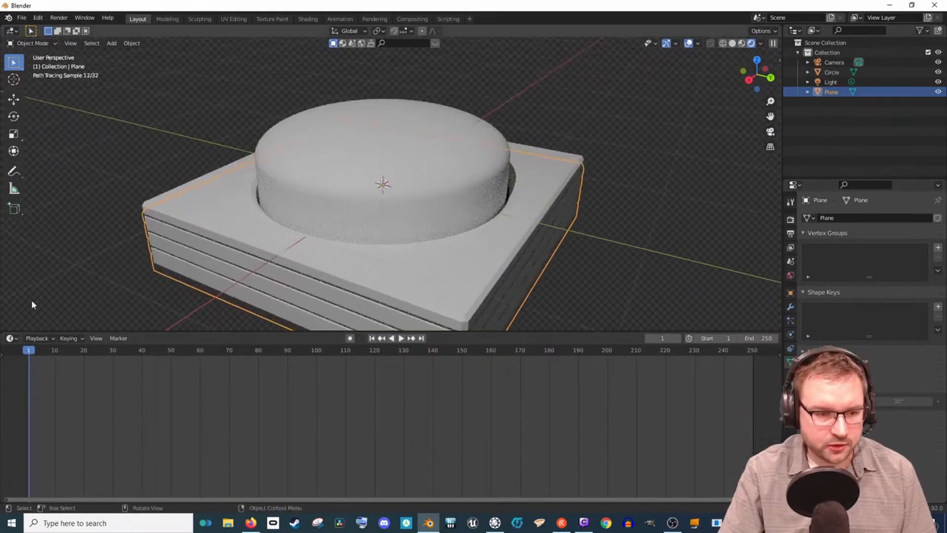
click(12, 338)
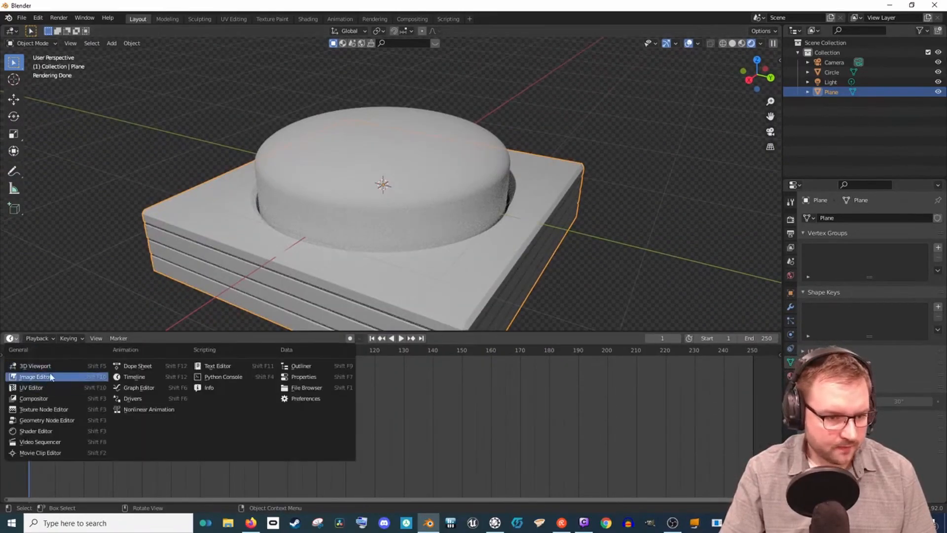
click(49, 431)
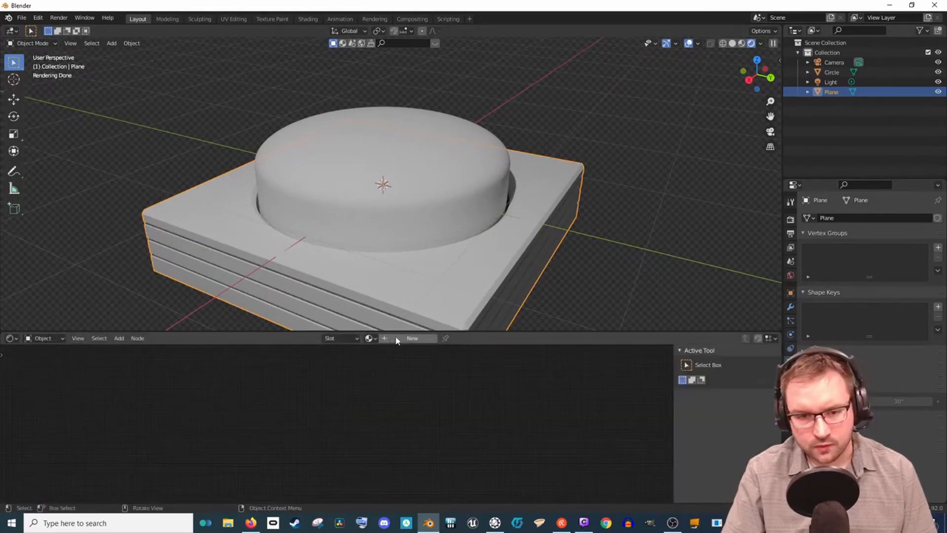
click(53, 361)
scroll(276, 421, up, 6)
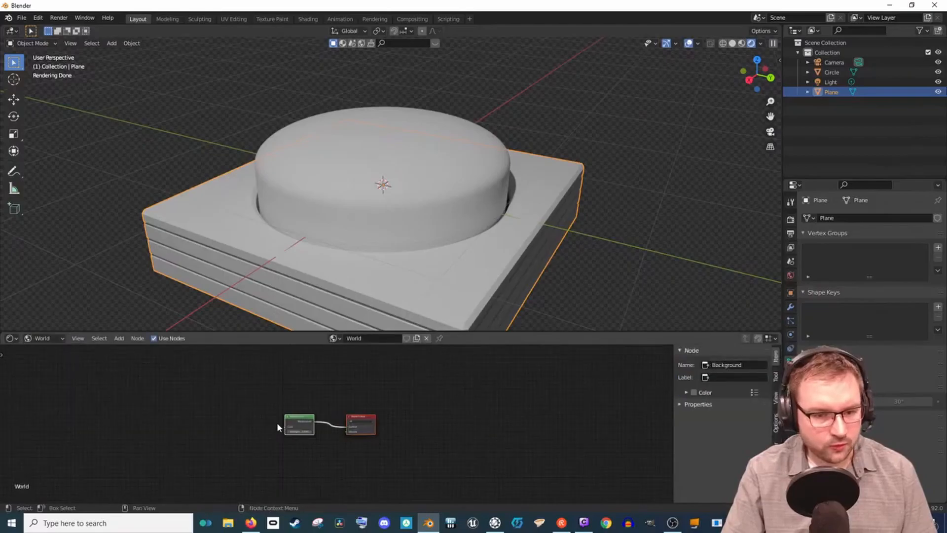
Add an Environment Texture node and connect its Color output to the Background node's Color input
middle_drag(260, 419, 401, 416)
key(shift+a)
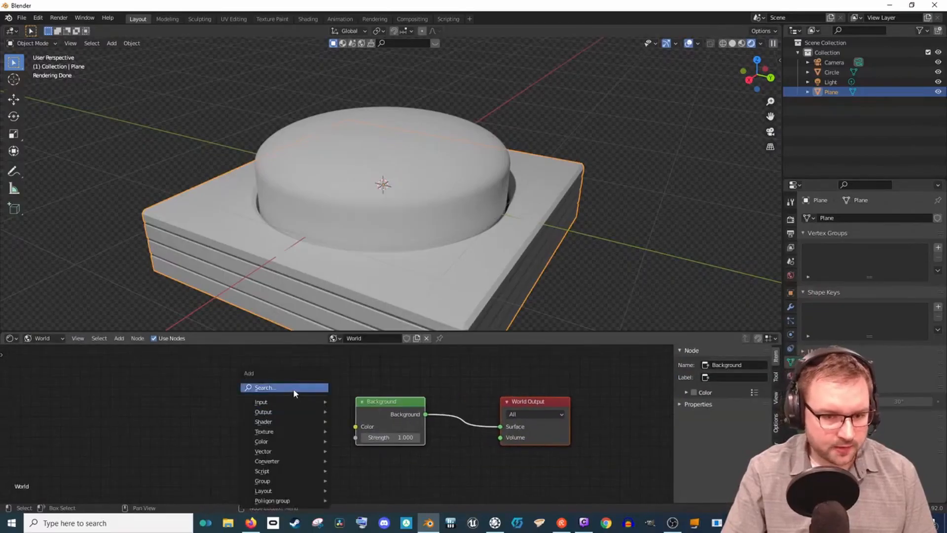
click(293, 388)
text(en)
key(Return)
click(165, 369)
drag(290, 388, 355, 426)
Load sunset_jhbcentral_1k.exr from D:\Downloads into the Environment Texture node
click(265, 403)
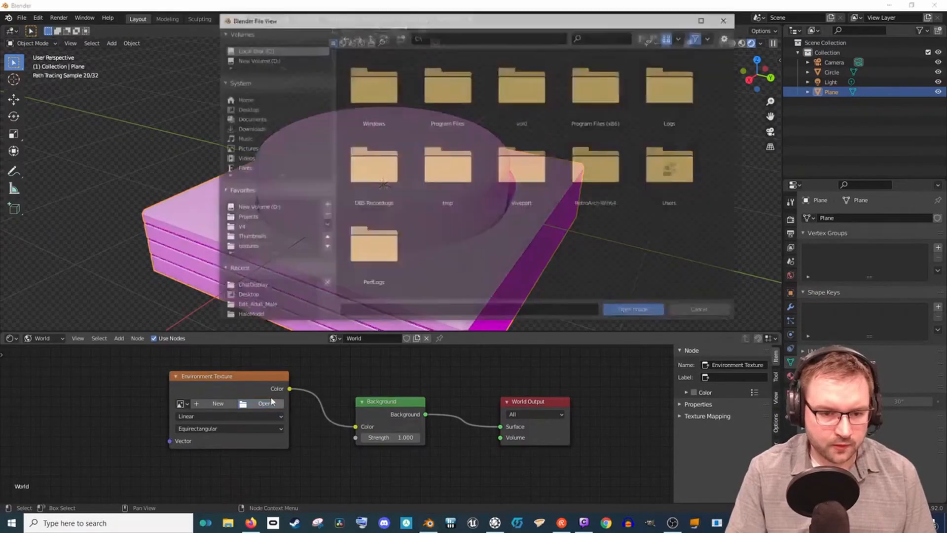
click(257, 207)
double_click(522, 88)
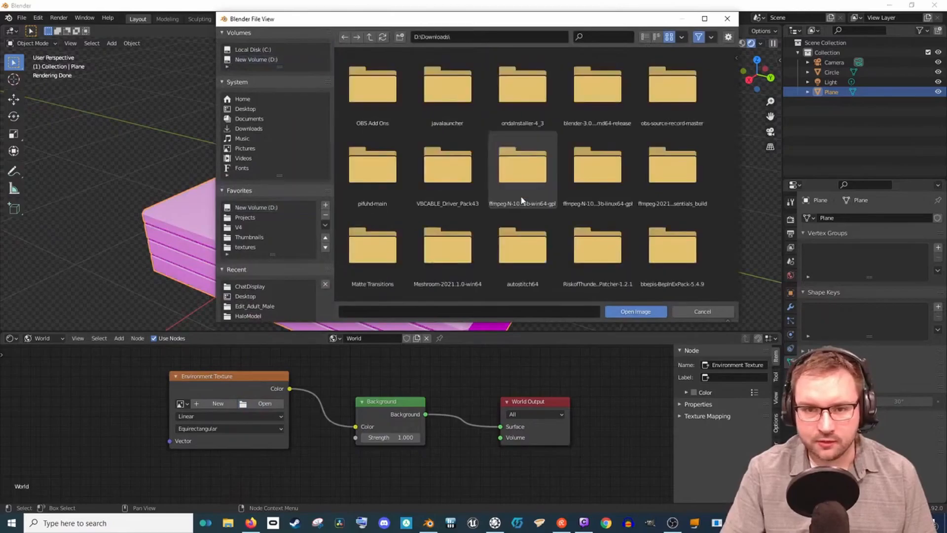
scroll(516, 191, down, 5)
double_click(610, 177)
mouse_move(474, 292)
middle_down()
mouse_move(449, 260)
mouse_move(385, 254)
mouse_move(545, 183)
middle_up()
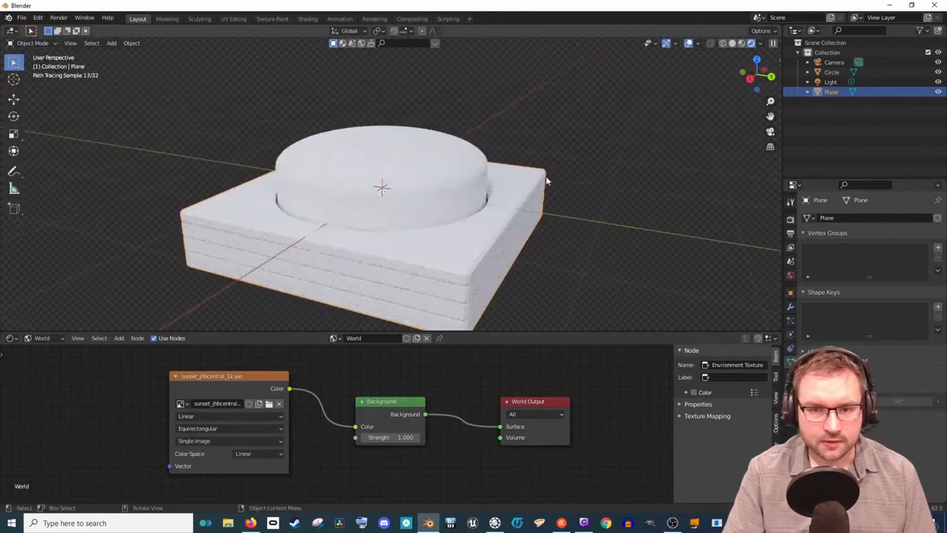
Delete the scene's default point light
scroll(497, 166, down, 10)
click(380, 137)
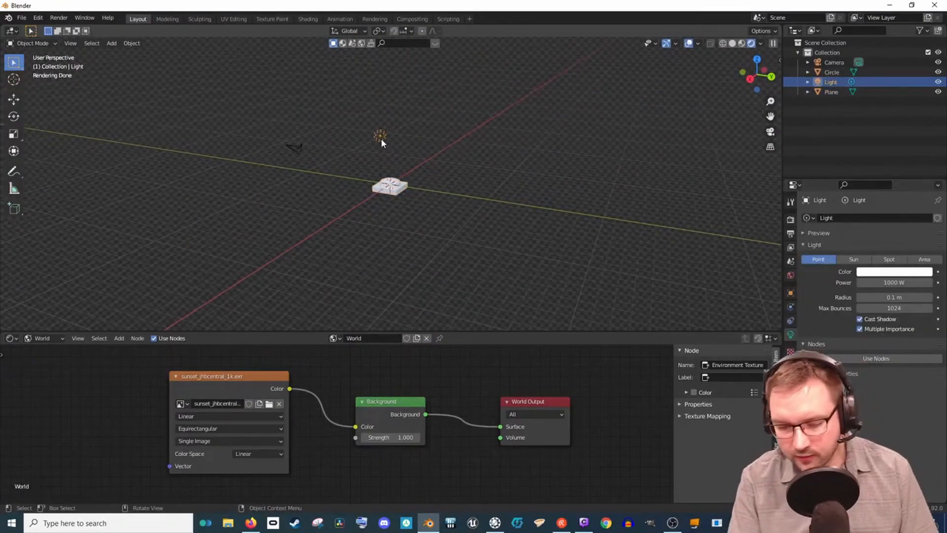
key(Delete)
Look through the camera and lock the camera to the view
key(KP_0)
scroll(467, 174, up, 2)
scroll(468, 174, down, 2)
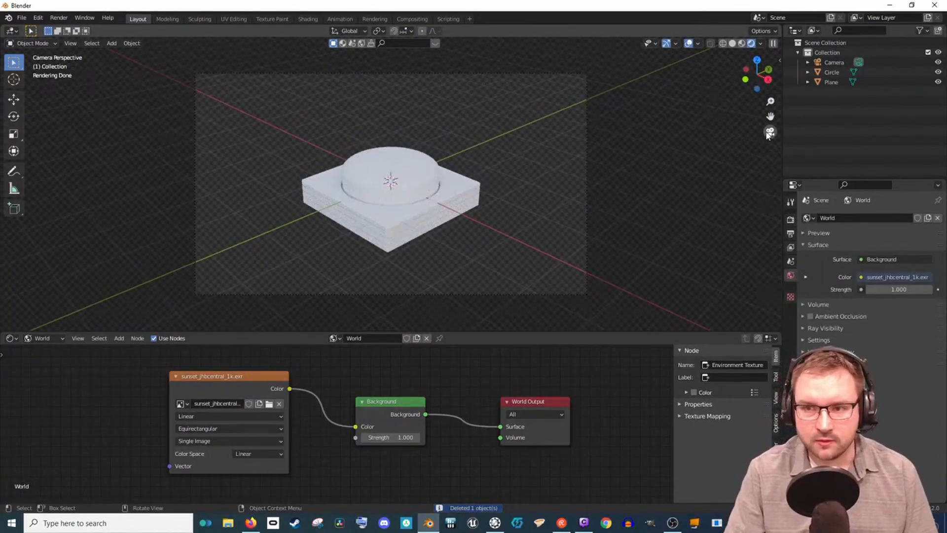
click(768, 132)
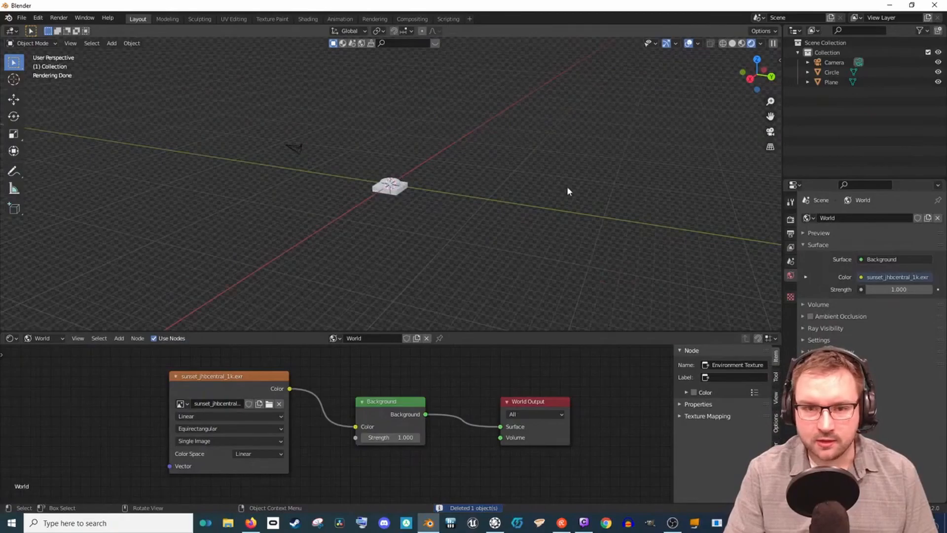
key(KP_0)
key(n)
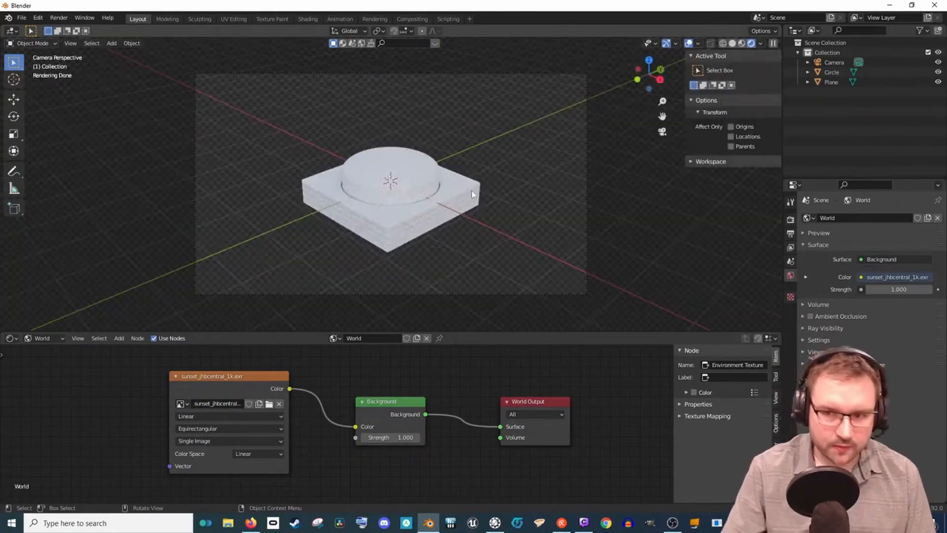
click(775, 82)
click(719, 178)
Reframe the camera closer to the button and at a lower angle facing one corner of the base
scroll(430, 250, up, 2)
scroll(431, 248, up, 3)
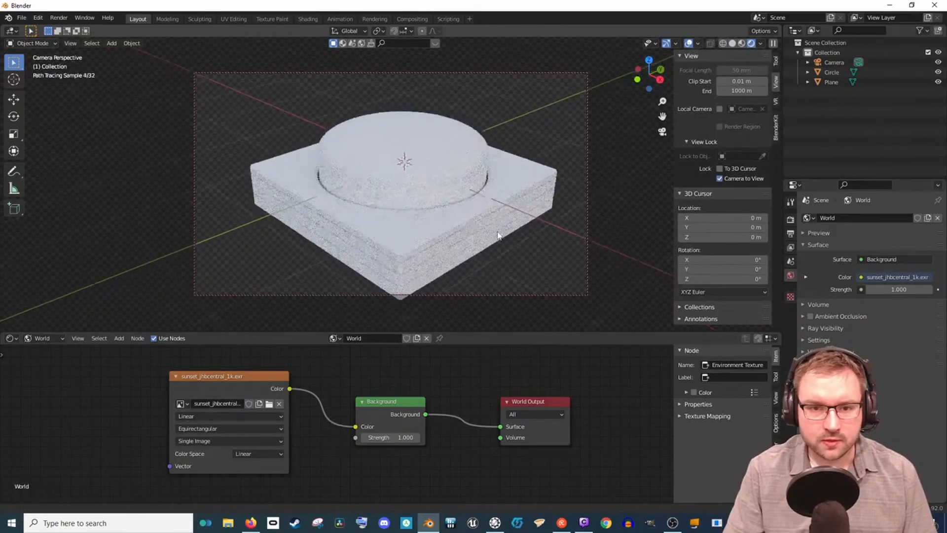
mouse_move(486, 226)
middle_down()
mouse_move(471, 217)
mouse_move(461, 227)
middle_up()
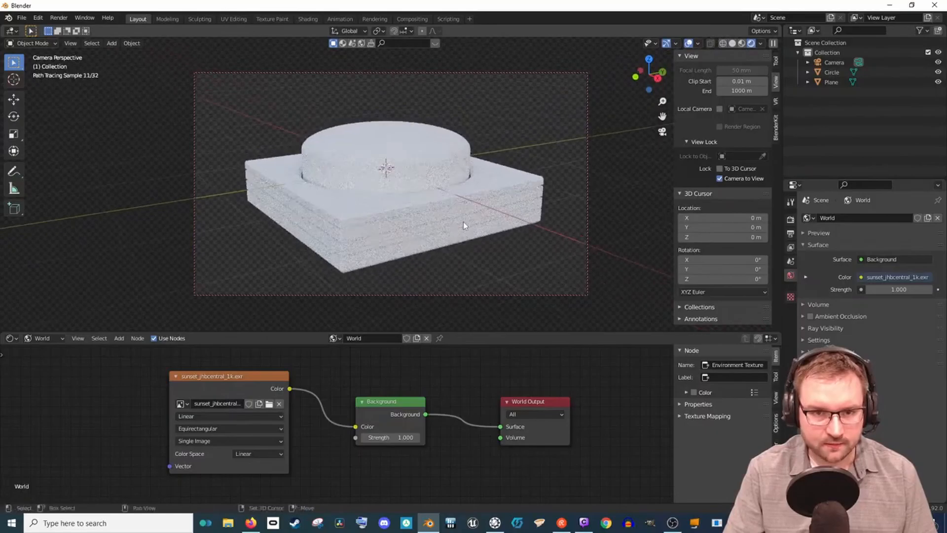
middle_drag(452, 235, 458, 221)
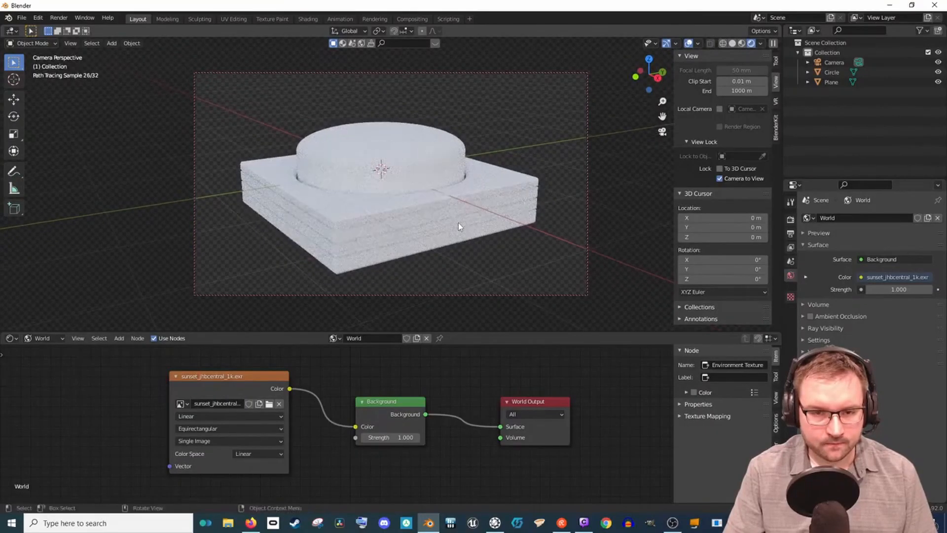
Create a new material on the round button and show its object material nodes in the node editor instead of the World nodes
click(469, 162)
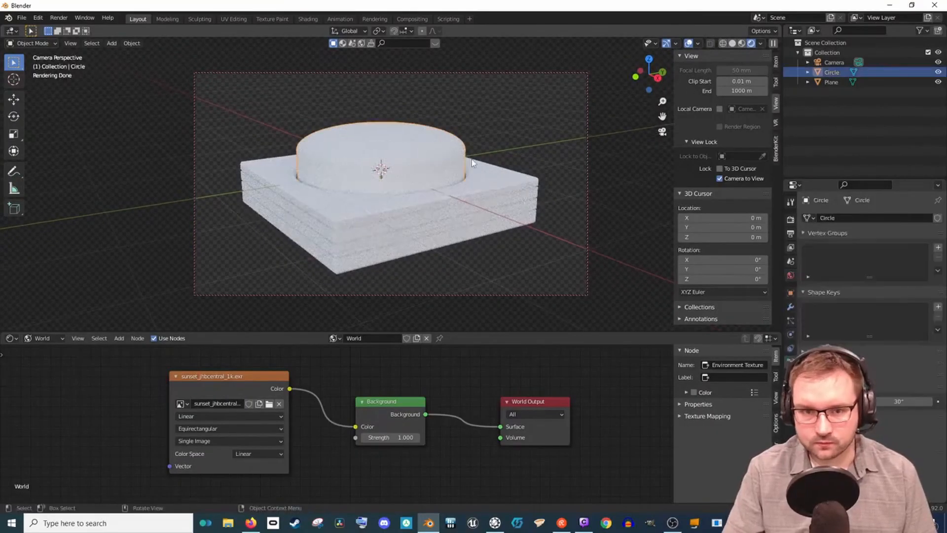
click(790, 375)
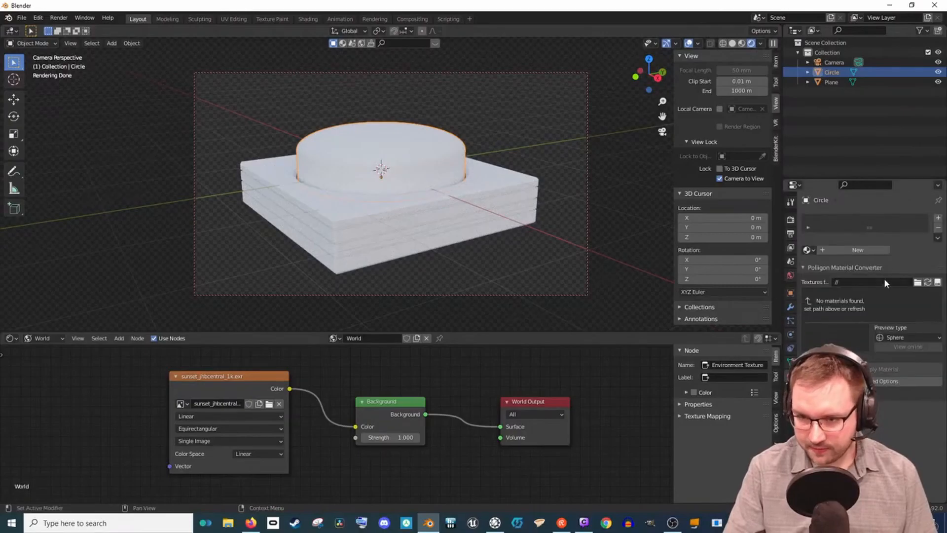
click(875, 250)
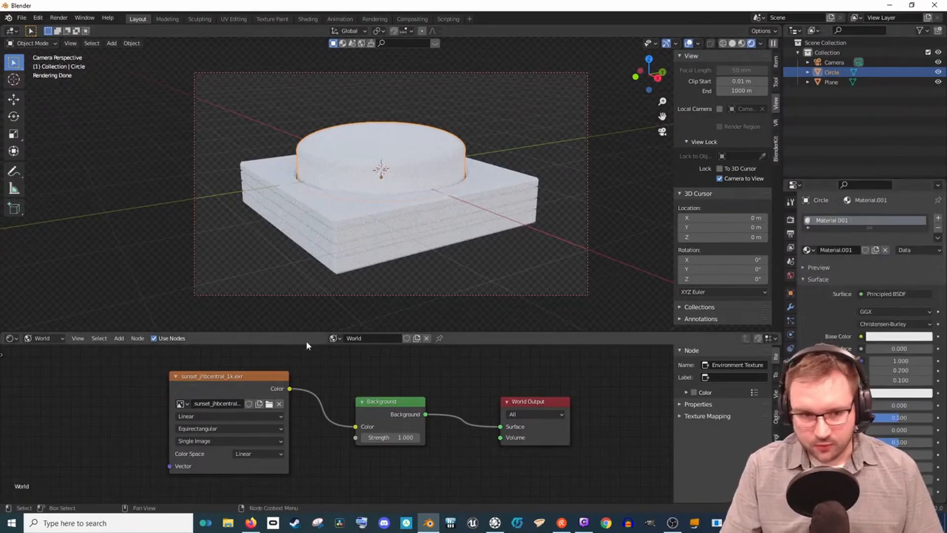
click(57, 340)
click(64, 349)
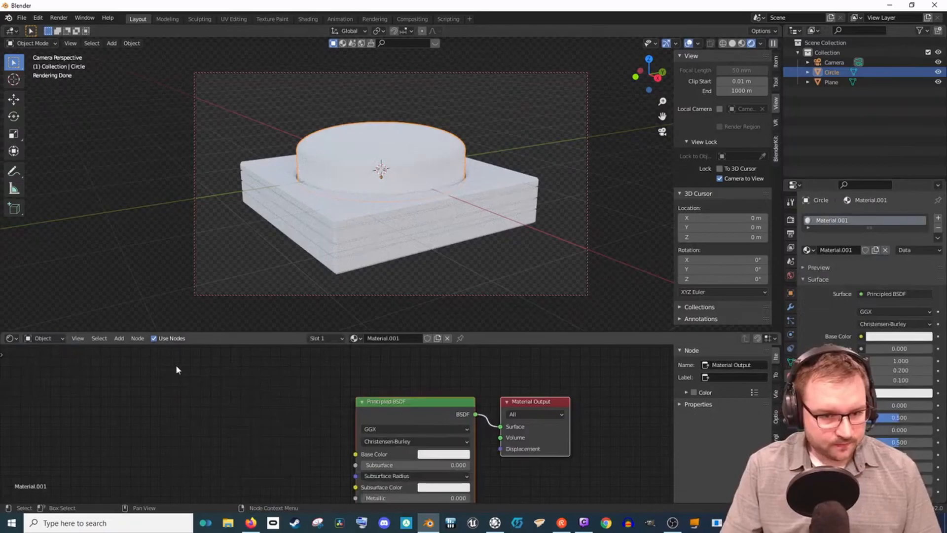
Replace the button material's Principled BSDF node with a Diffuse BSDF node
click(410, 401)
scroll(417, 393, down, 2)
drag(377, 379, 291, 367)
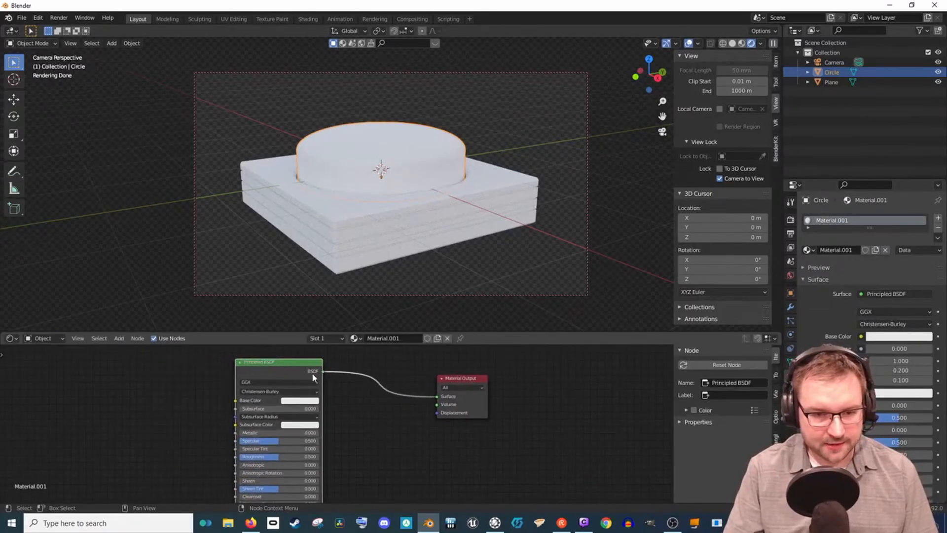
key(x)
key(shift+a)
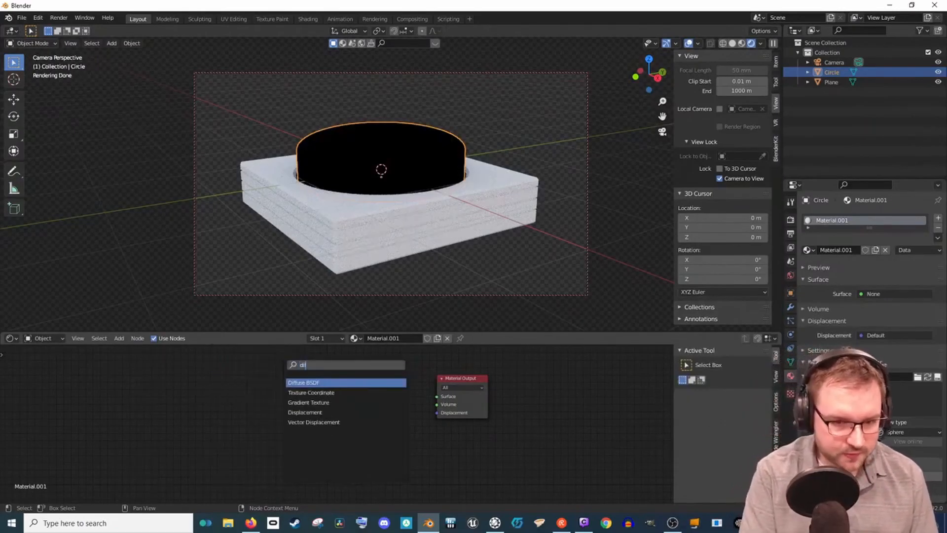
key(Return)
click(348, 376)
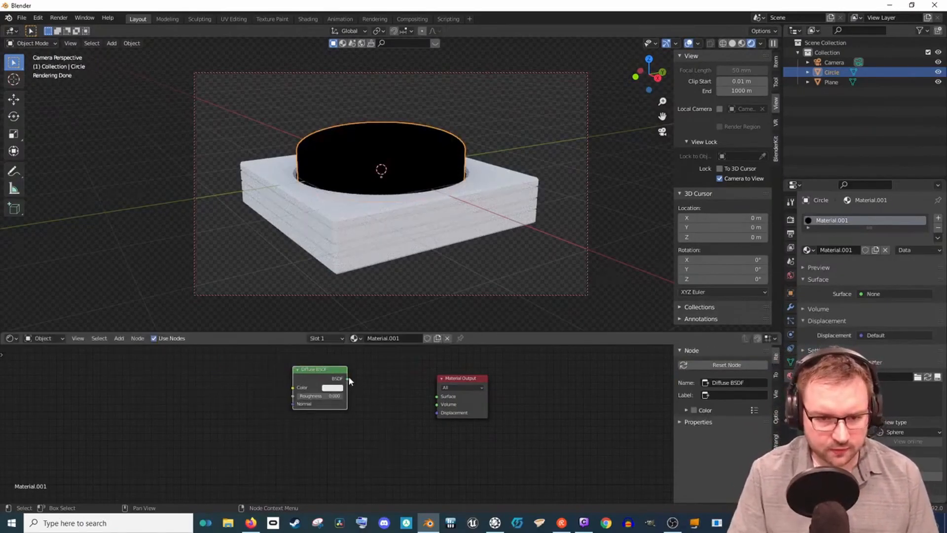
Add a Glossy BSDF node below the Diffuse BSDF
key(shift+a)
click(383, 412)
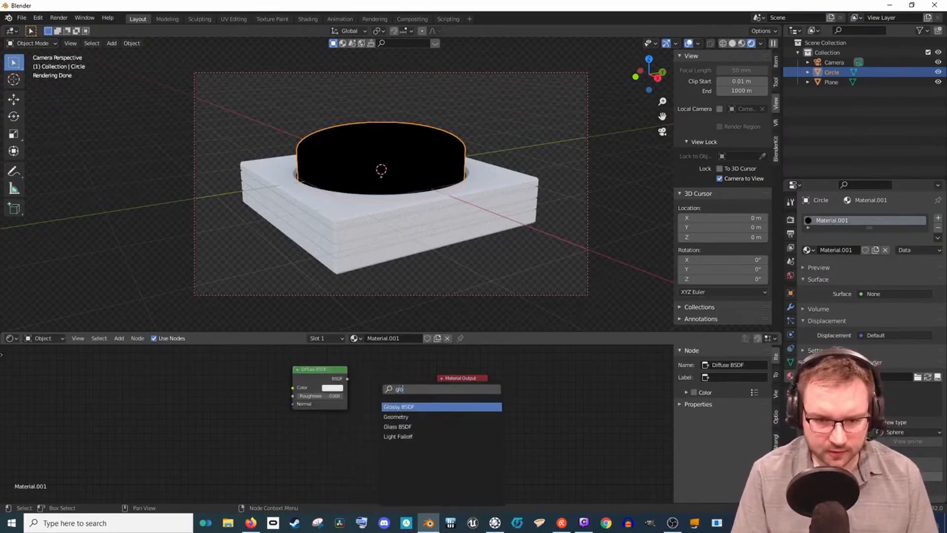
text(glo)
key(Return)
click(336, 416)
Add a Mix Shader node combining the Diffuse and Glossy BSDFs and connect it to the Material Output's Surface
key(shift+a)
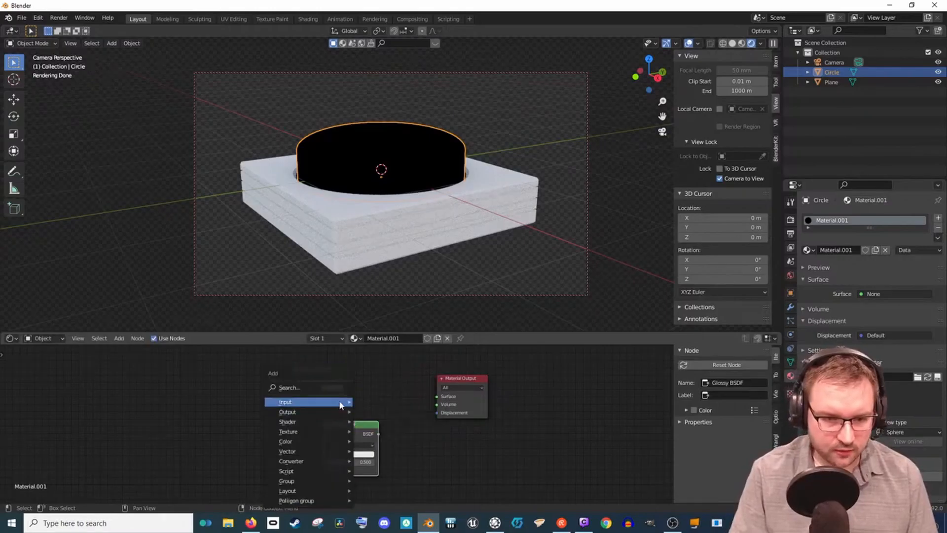
click(290, 387)
key(Return)
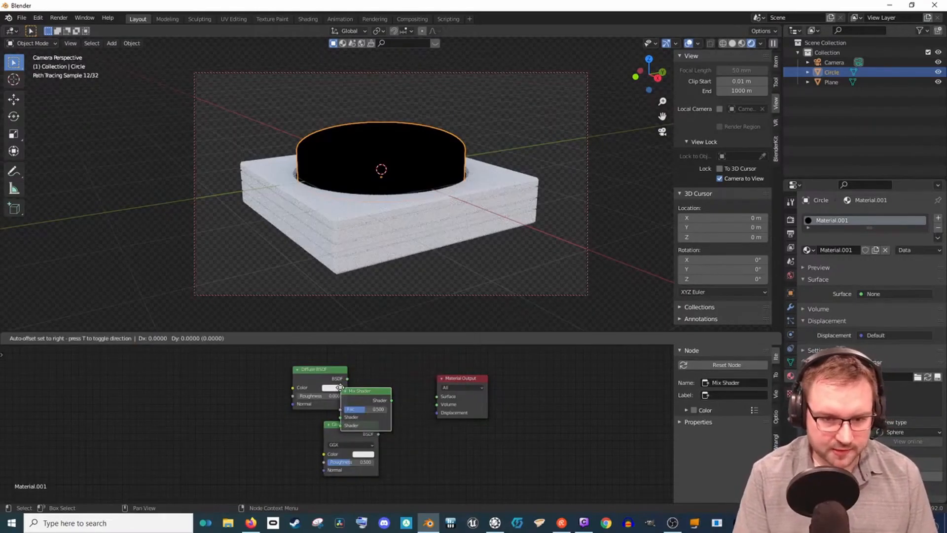
click(395, 367)
drag(359, 421, 322, 421)
drag(347, 379, 387, 406)
drag(431, 382, 480, 396)
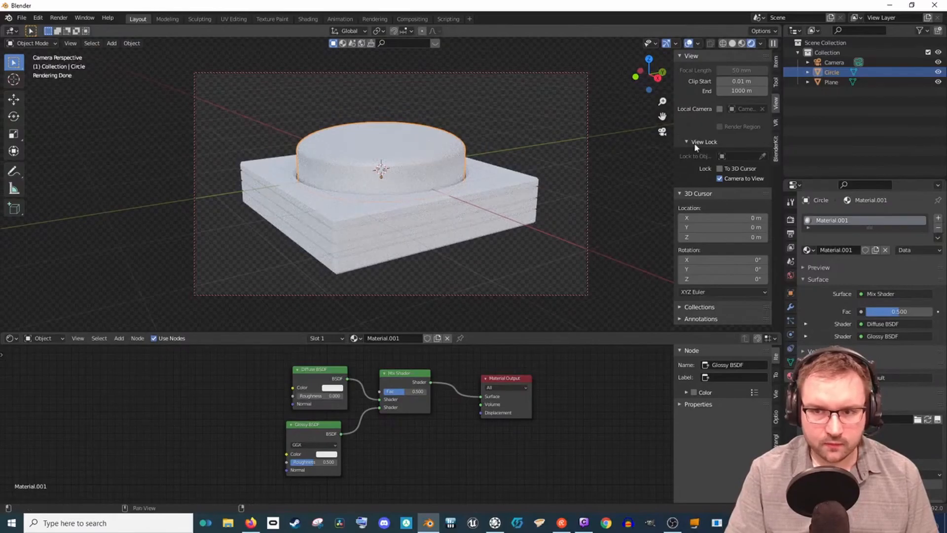
Enlarge the 3D viewport and set the Diffuse BSDF colour to fully saturated red
key(n)
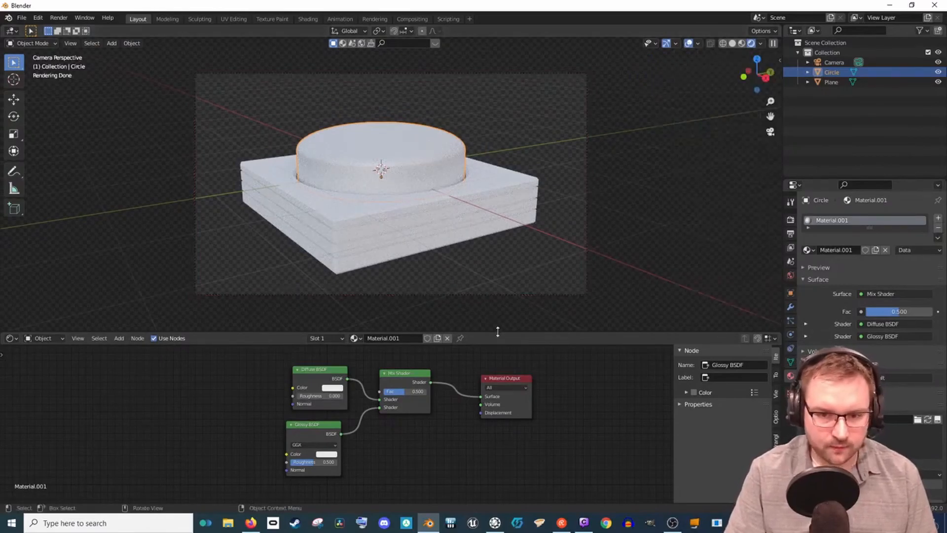
drag(498, 330, 503, 350)
scroll(455, 262, up, 2)
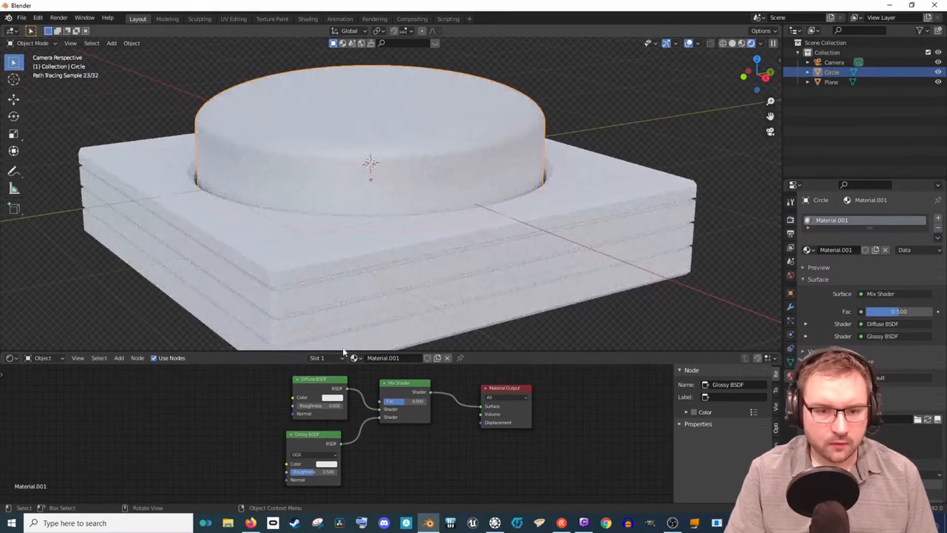
click(332, 397)
click(365, 341)
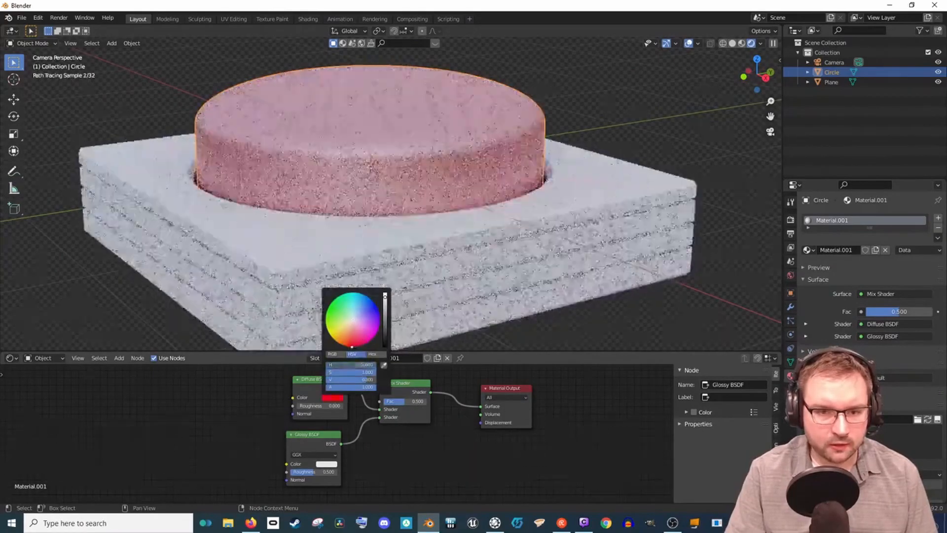
drag(302, 406, 330, 407)
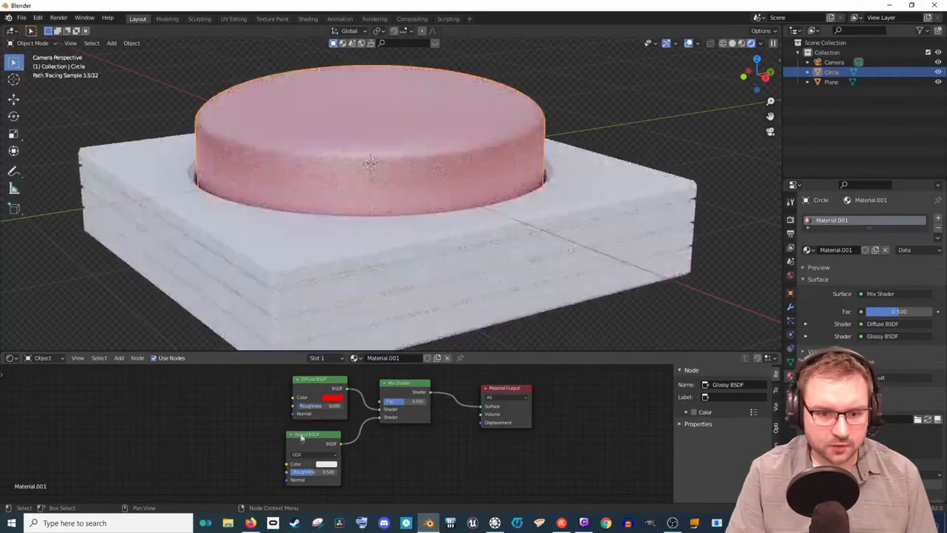
Lower the Glossy BSDF roughness and set the Mix Shader factor to 0.067
drag(314, 471, 298, 471)
drag(404, 401, 385, 401)
click(384, 404)
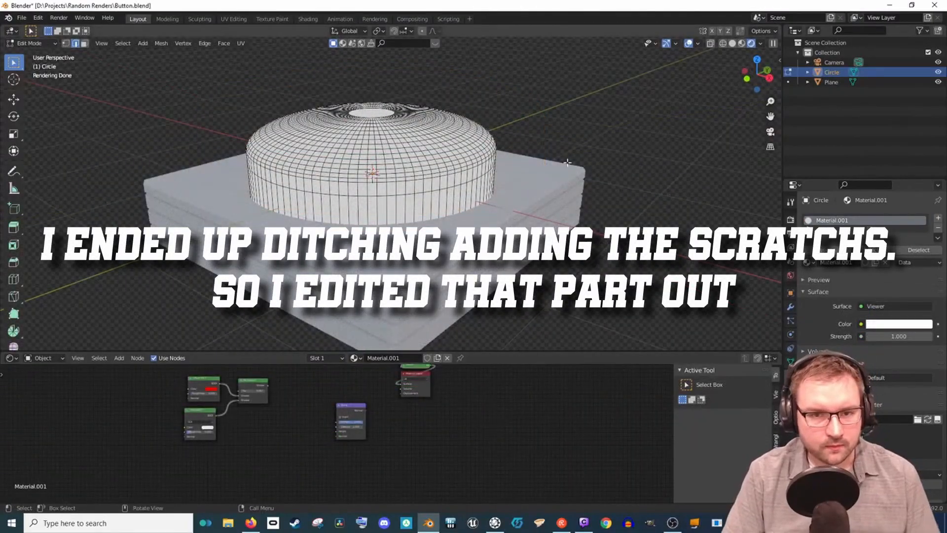
Return the button to Object Mode and create a new material on the square base
key(Tab)
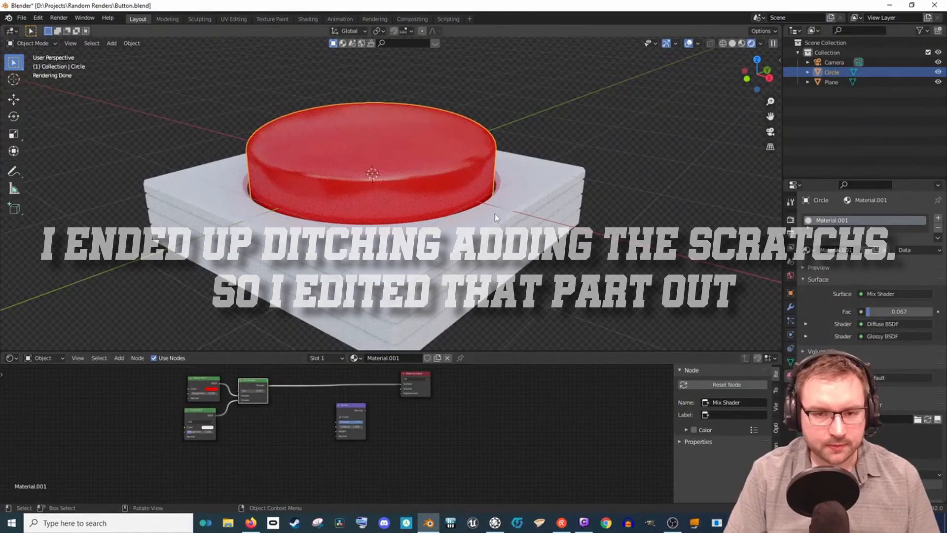
click(495, 214)
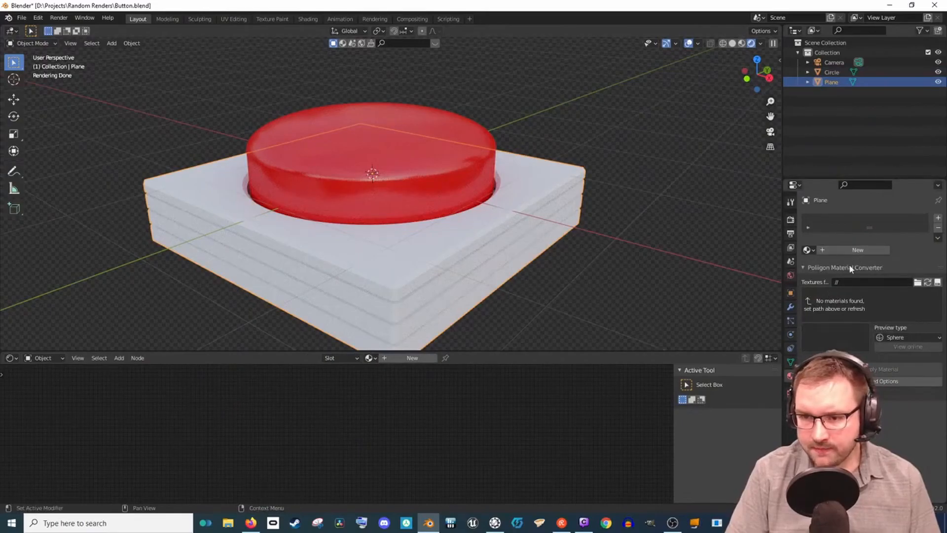
click(839, 251)
scroll(326, 405, up, 6)
middle_drag(304, 412, 402, 432)
drag(373, 382, 548, 394)
click(407, 385)
scroll(361, 449, up, 3)
Set the base material's Specular to 0.827 and Roughness to 0.332, and darken its base colour to near black
drag(346, 412, 382, 412)
drag(345, 445, 327, 445)
scroll(418, 313, up, 1)
middle_drag(374, 397, 372, 424)
click(379, 396)
drag(438, 278, 438, 309)
Add a Bump node to the base material, placed before the Principled BSDF
middle_drag(522, 268, 477, 416)
scroll(415, 415, down, 2)
scroll(373, 415, down, 5)
scroll(353, 436, up, 6)
key(shift+a)
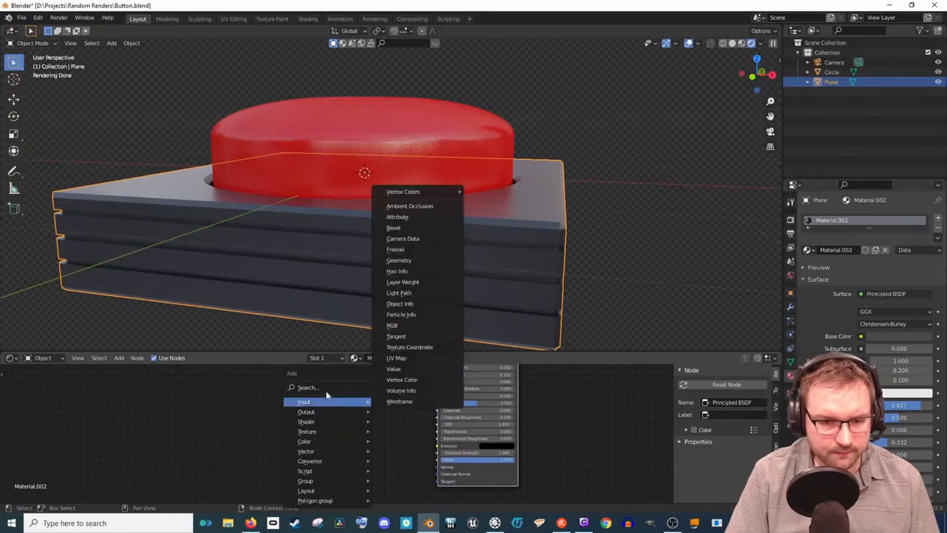
text(bum)
key(Return)
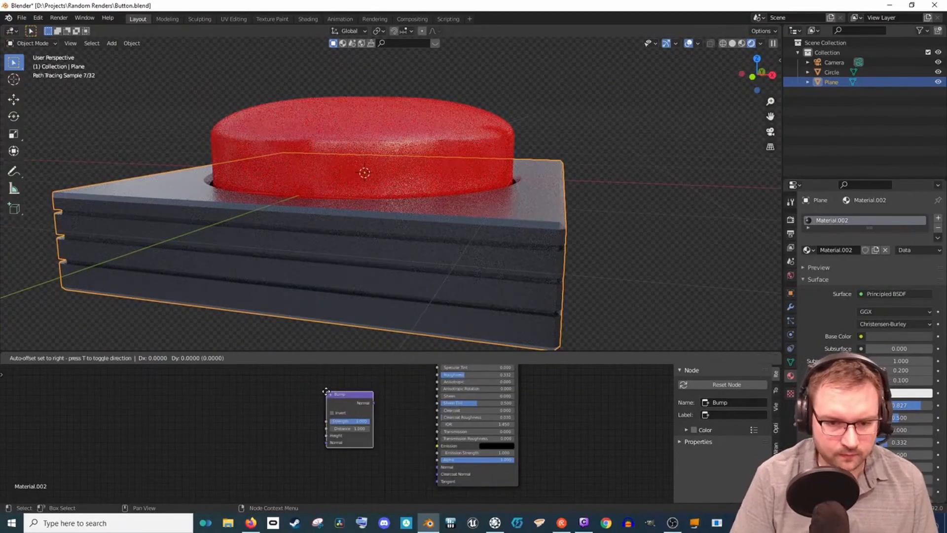
click(305, 394)
drag(433, 461, 435, 463)
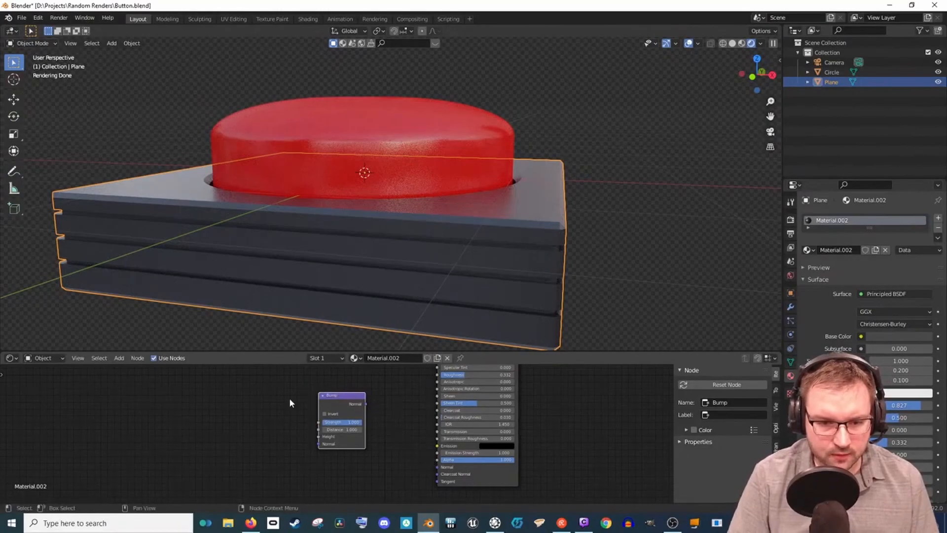
key(shift+a)
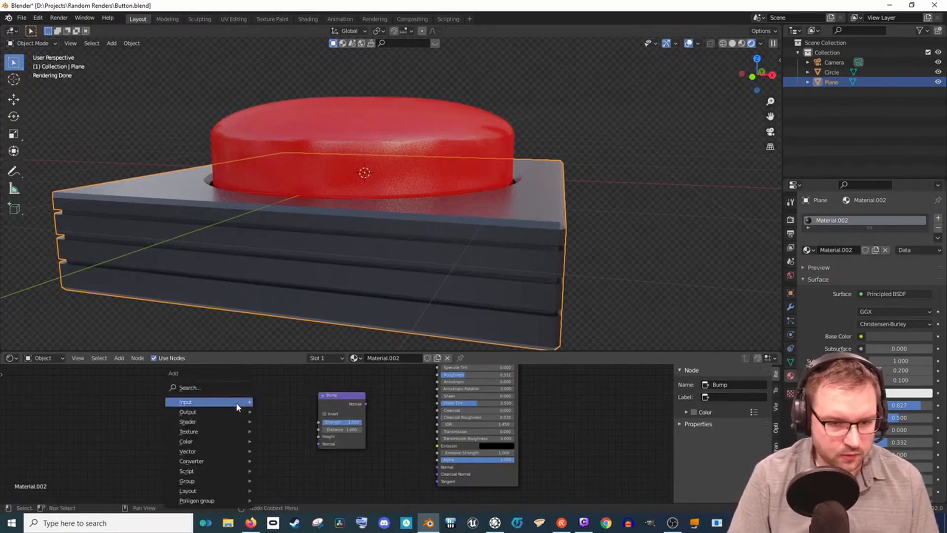
click(232, 387)
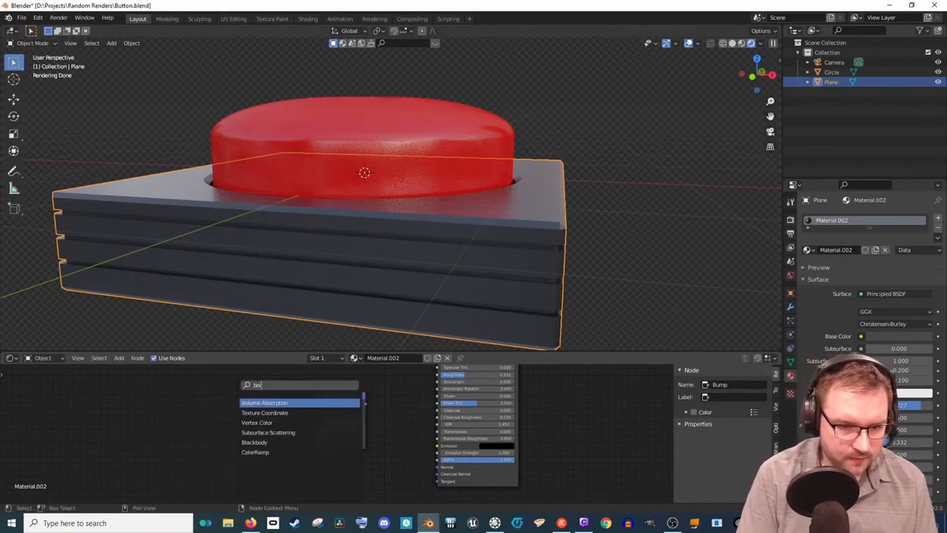
key(BackSpace)
key(BackSpace)
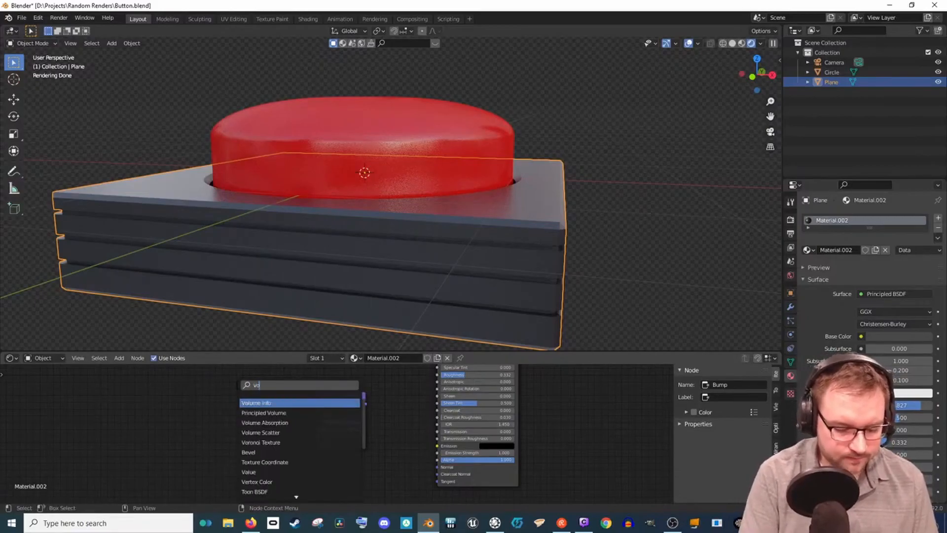
key(Return)
click(257, 398)
ctrl+shift+click(257, 399)
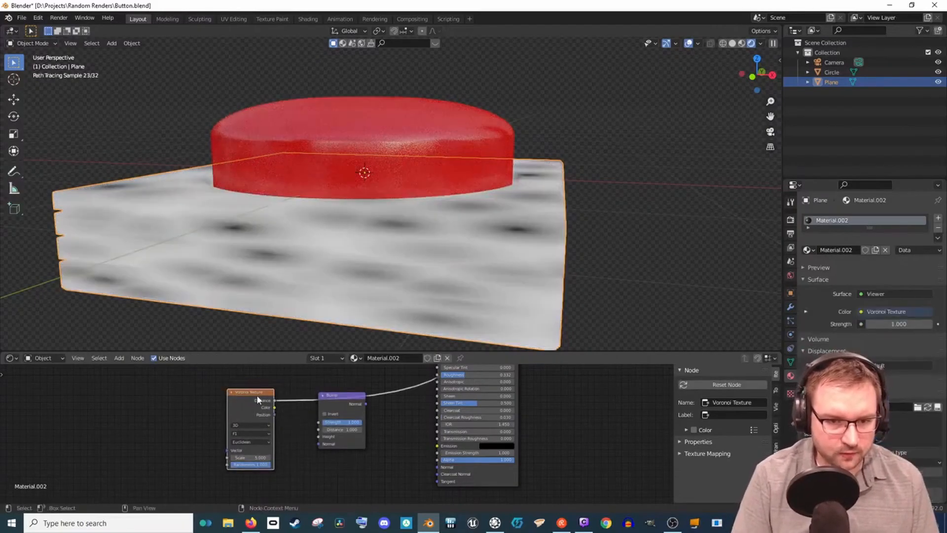
drag(257, 395, 219, 397)
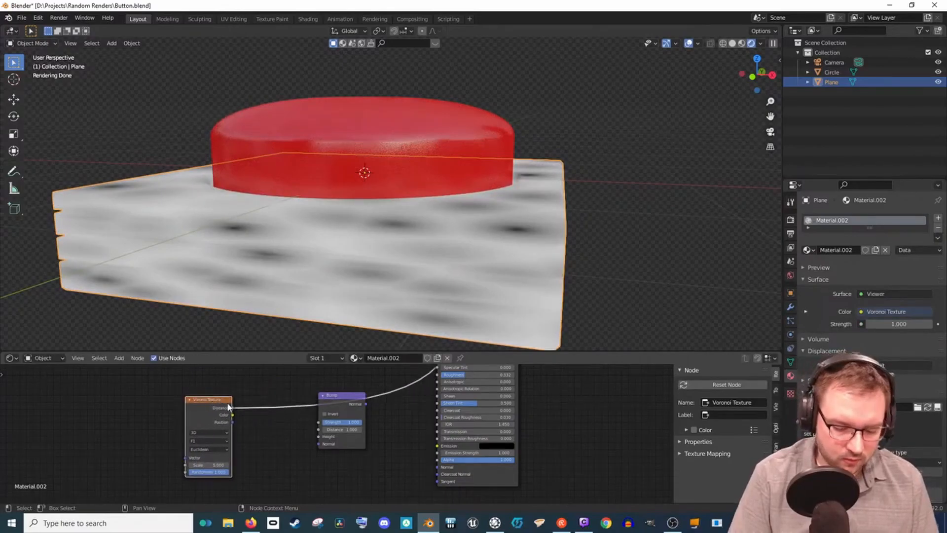
key(x)
Add a Voronoi Texture node with the Minkowski distance metric and preview it on the base
key(shift+a)
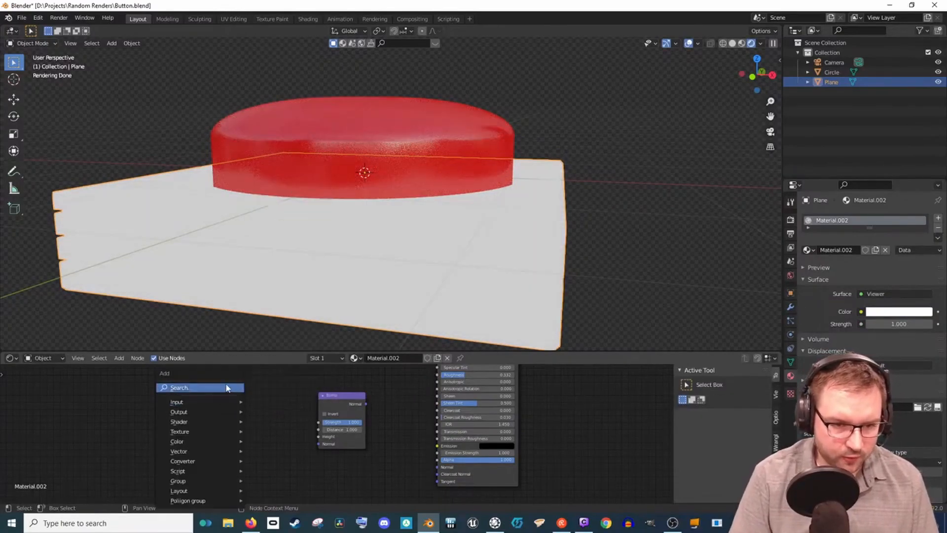
click(227, 388)
text(vor)
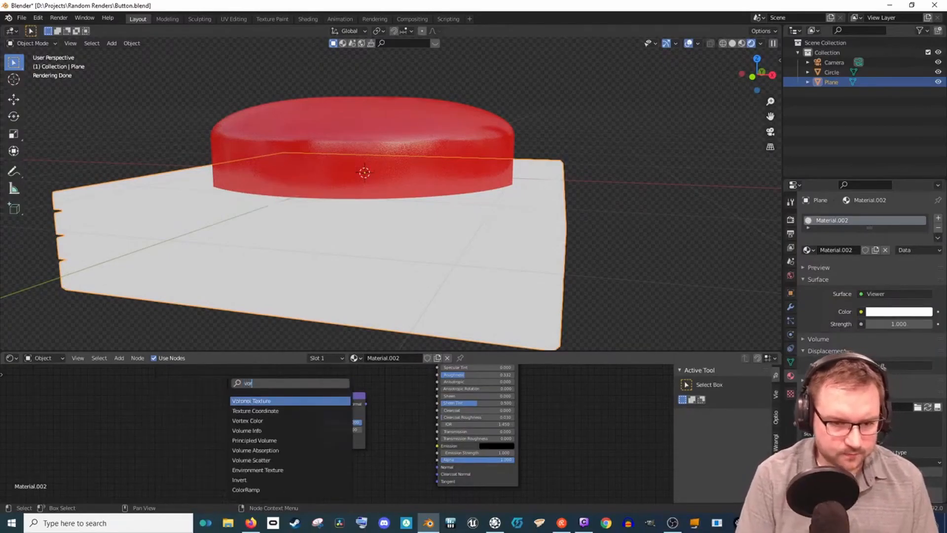
key(Return)
click(259, 409)
click(256, 464)
ctrl+shift+click(257, 385)
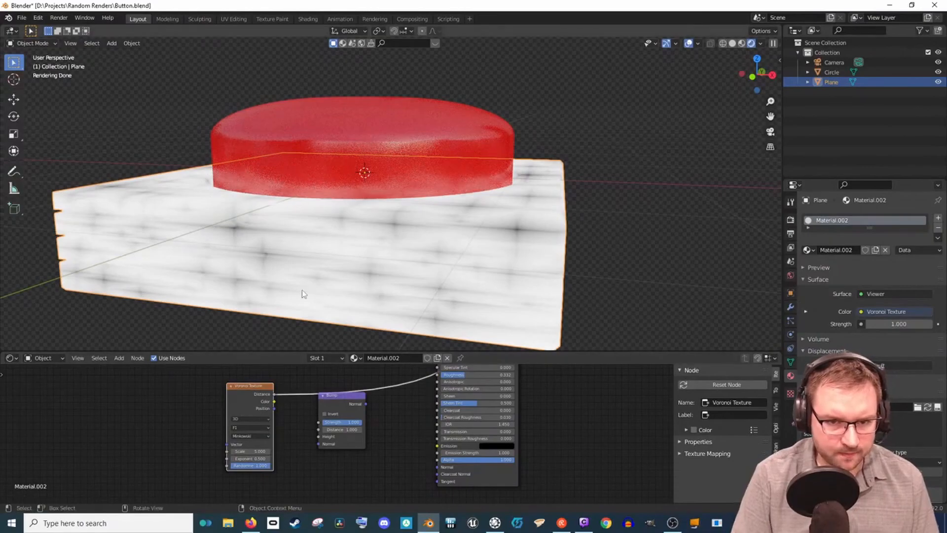
Space out the Voronoi Texture and Bump nodes and connect the Voronoi Distance output to the Bump Height input
drag(254, 388, 231, 387)
drag(338, 396, 360, 405)
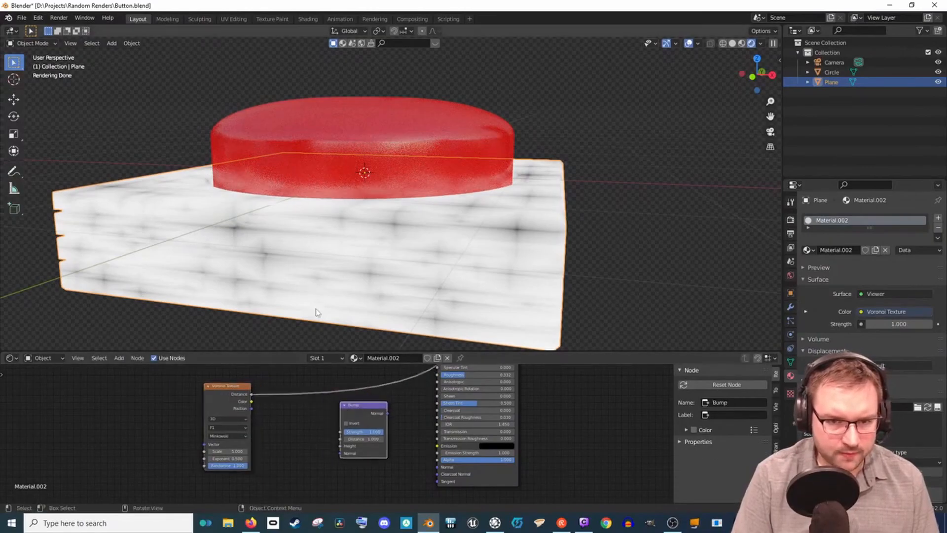
middle_drag(317, 312, 342, 299)
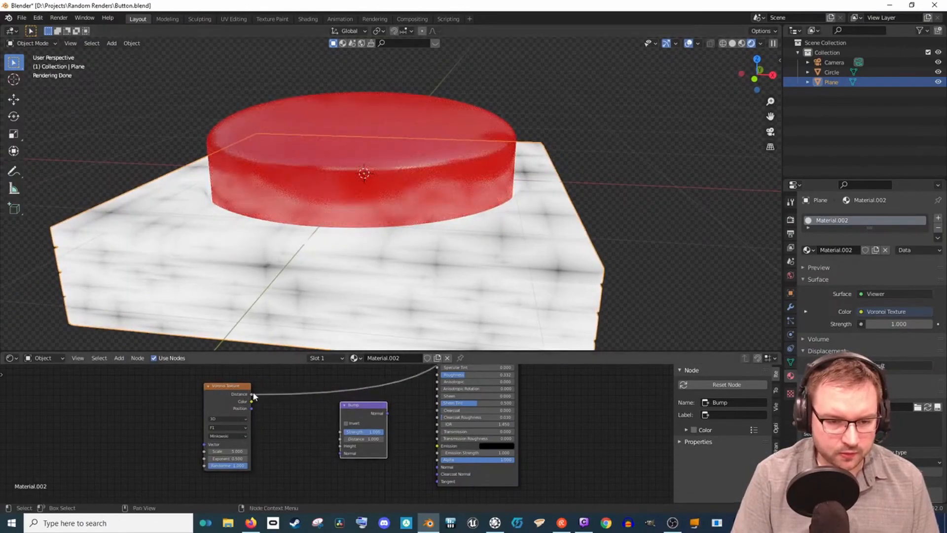
drag(330, 433, 339, 442)
drag(252, 394, 336, 443)
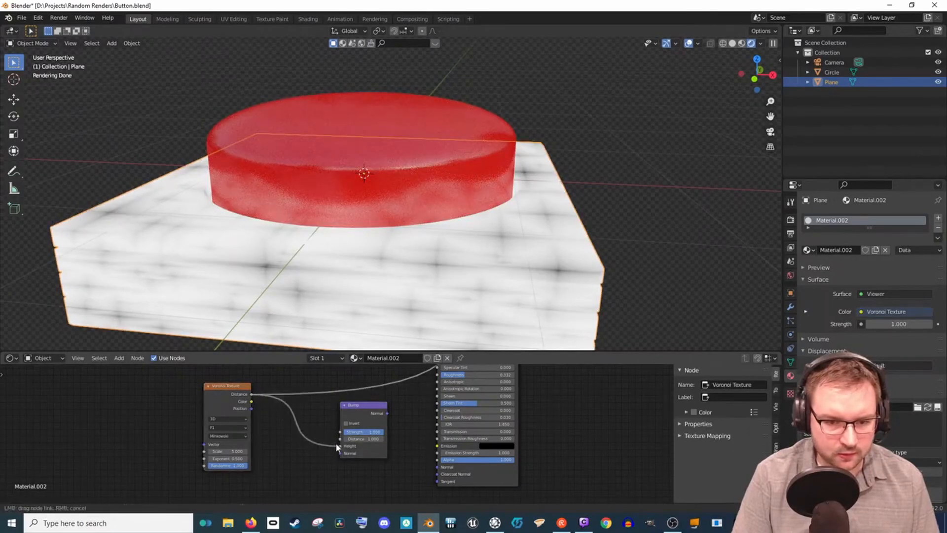
click(125, 386)
key(shift+a)
click(125, 386)
key(Escape)
Add Mapping and Texture Coordinate nodes to the Voronoi Texture, driving the mapping with Object coordinates
click(218, 389)
key(ctrl+t)
drag(82, 417, 106, 409)
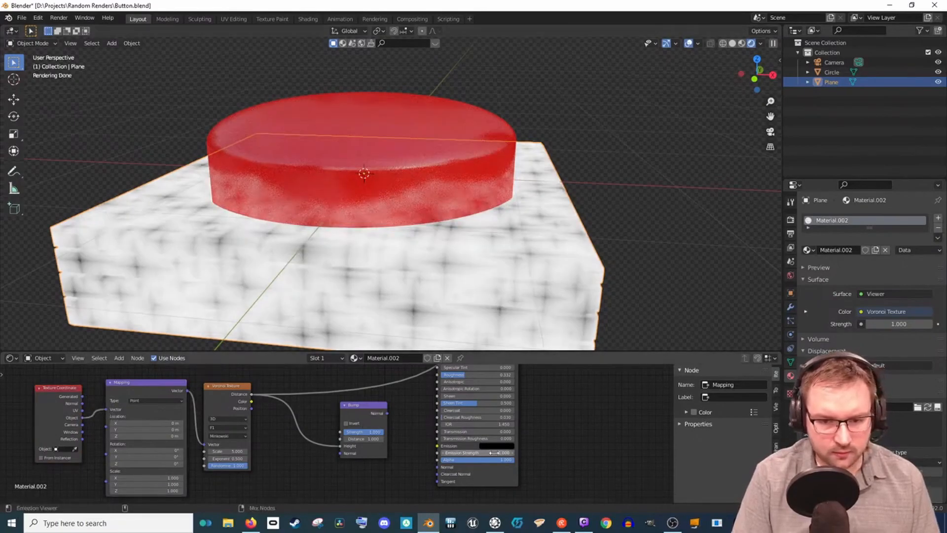
Connect the Bump Normal output to the Principled BSDF's Normal input and preview the full shader close up on the base
drag(387, 412, 438, 467)
ctrl+shift+click(474, 471)
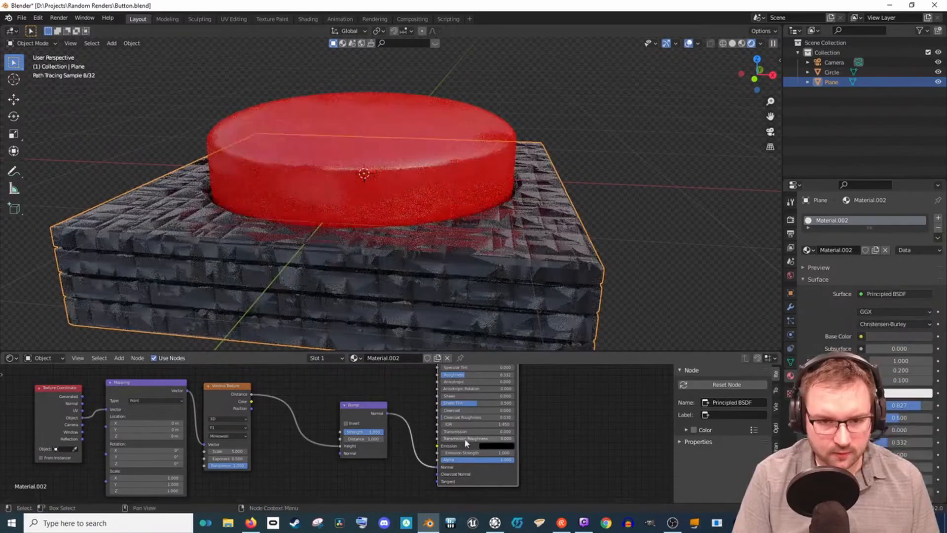
scroll(414, 279, up, 4)
middle_drag(429, 291, 398, 268)
scroll(261, 406, down, 2)
scroll(307, 407, up, 3)
Insert a Math node into the link between the Voronoi Texture and Bump nodes
key(shift+a)
click(313, 387)
text(mat)
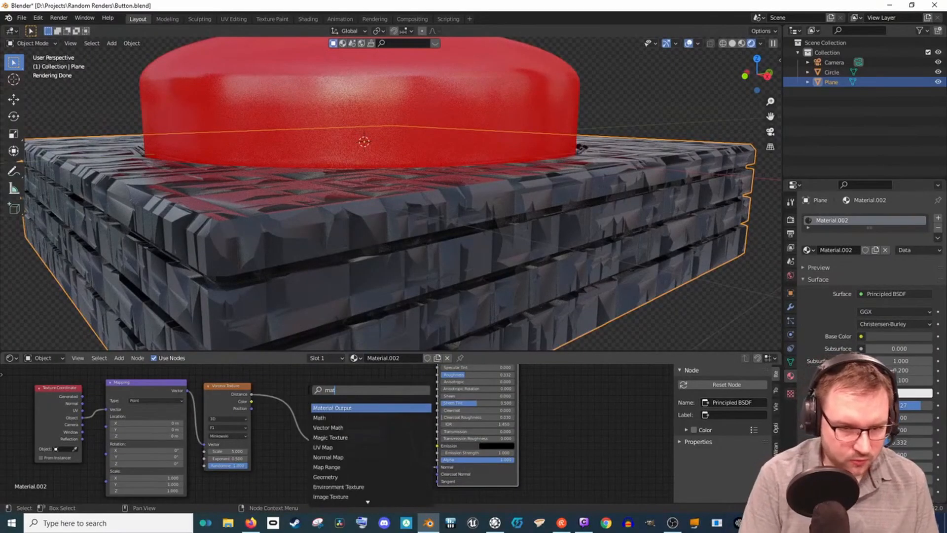
click(319, 418)
click(305, 401)
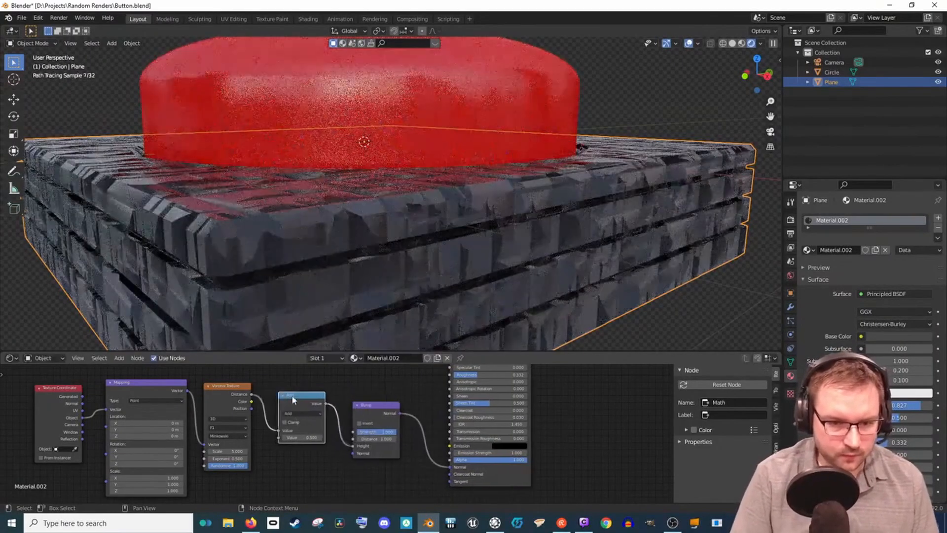
Preview the Math node on the base and set it to Less Than with a threshold of 0.4
ctrl+shift+click(308, 402)
click(307, 412)
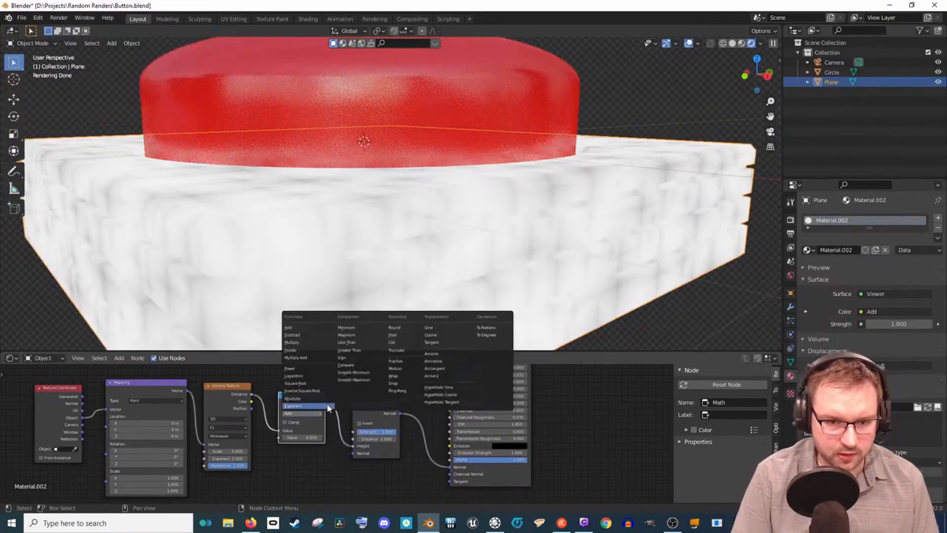
click(359, 342)
drag(308, 434, 326, 435)
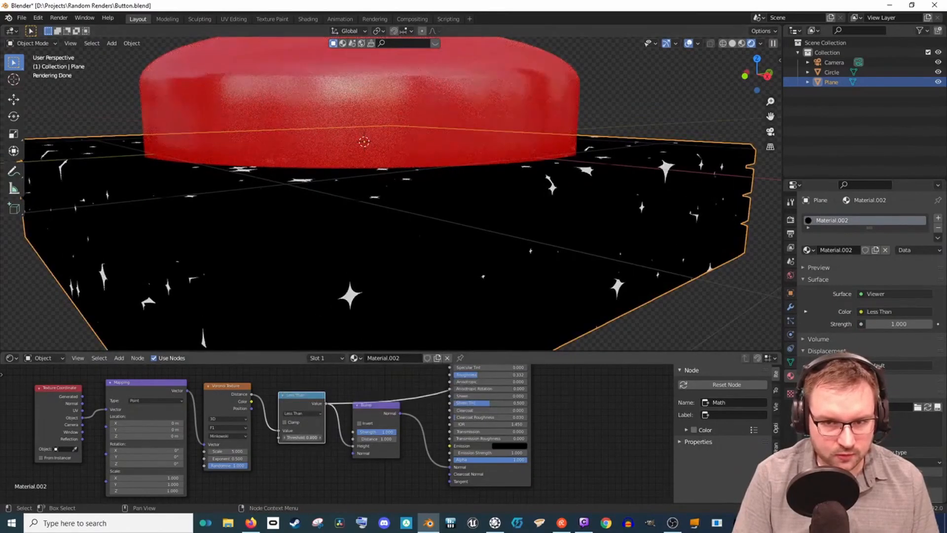
Try driving the Mapping node with UV coordinates and inspect the pattern on the base
scroll(207, 469, up, 4)
middle_drag(207, 469, 243, 420)
drag(159, 430, 189, 430)
middle_drag(210, 434, 233, 461)
middle_drag(176, 400, 192, 419)
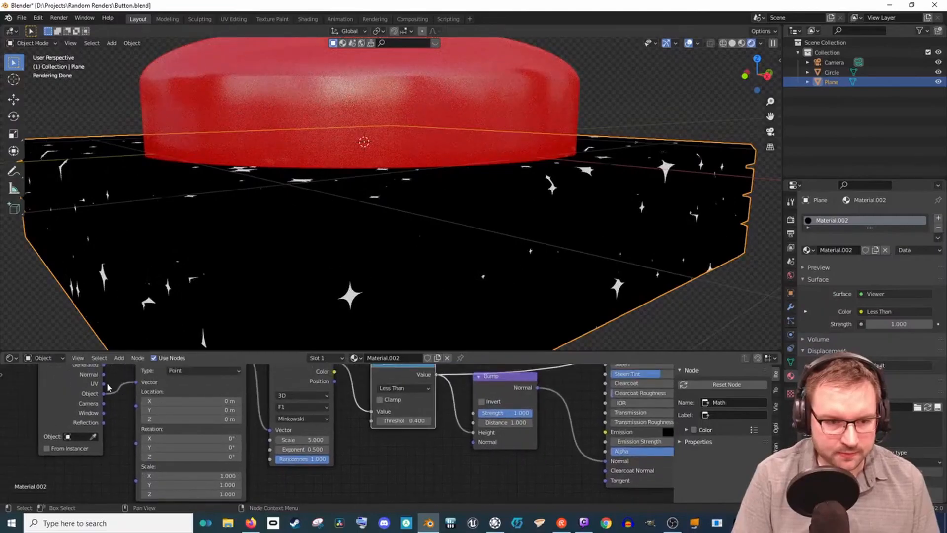
drag(104, 383, 143, 385)
mouse_move(247, 310)
middle_down()
mouse_move(303, 285)
mouse_move(294, 309)
mouse_move(322, 315)
mouse_move(340, 265)
middle_up()
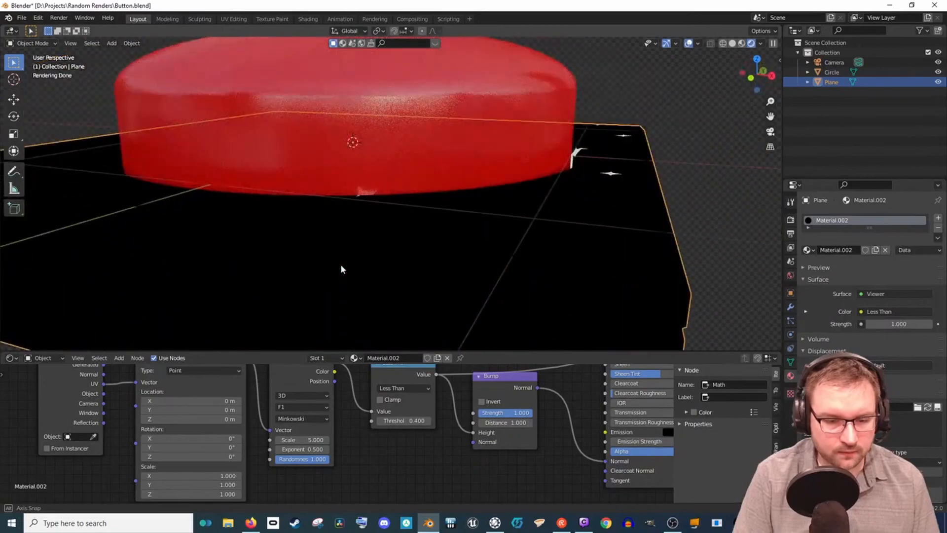
scroll(148, 392, down, 3)
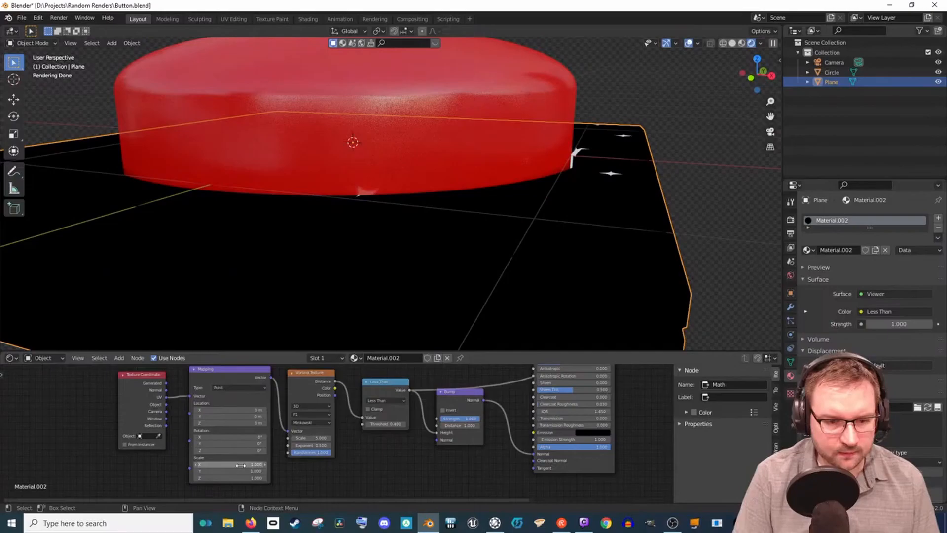
Set the Mapping scale to 5.8 on all axes and drive the mapping with Object coordinates
drag(229, 464, 252, 477)
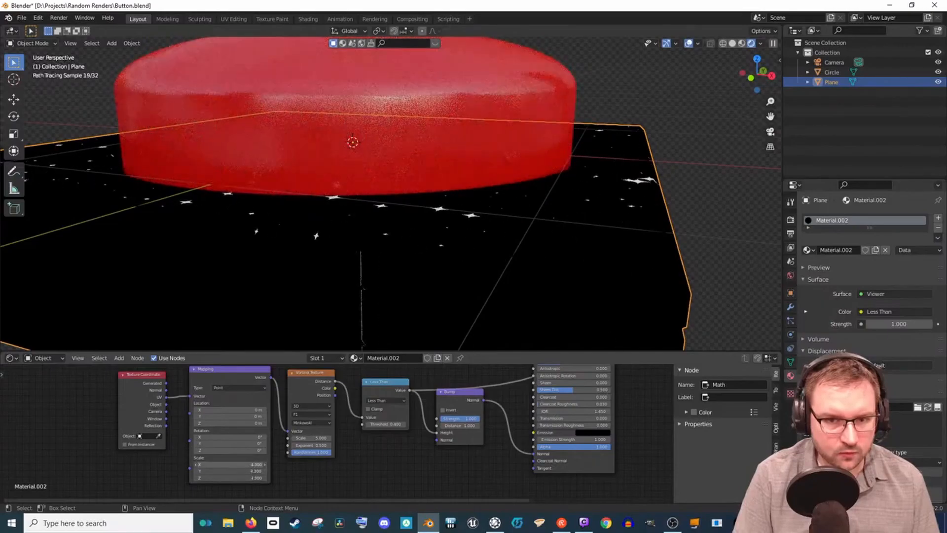
scroll(325, 294, down, 5)
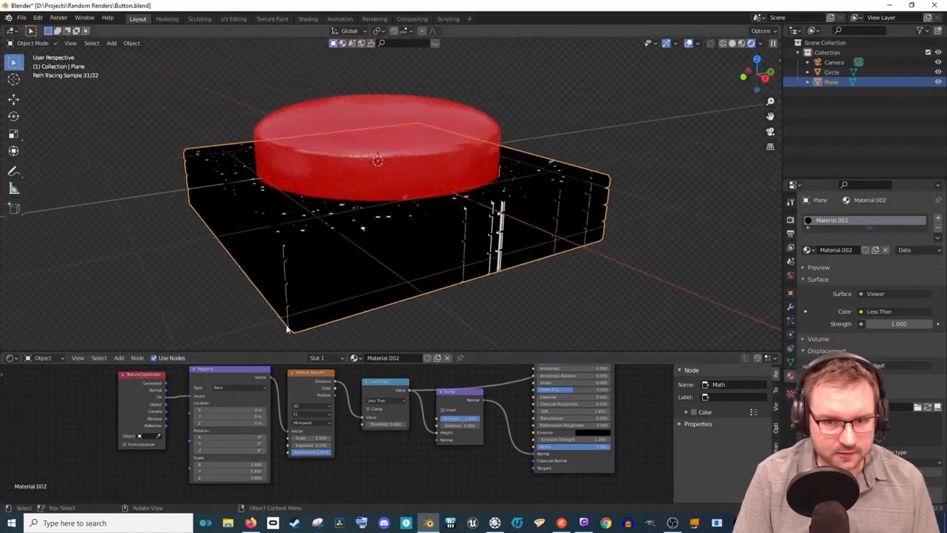
drag(167, 404, 190, 396)
scroll(354, 286, up, 4)
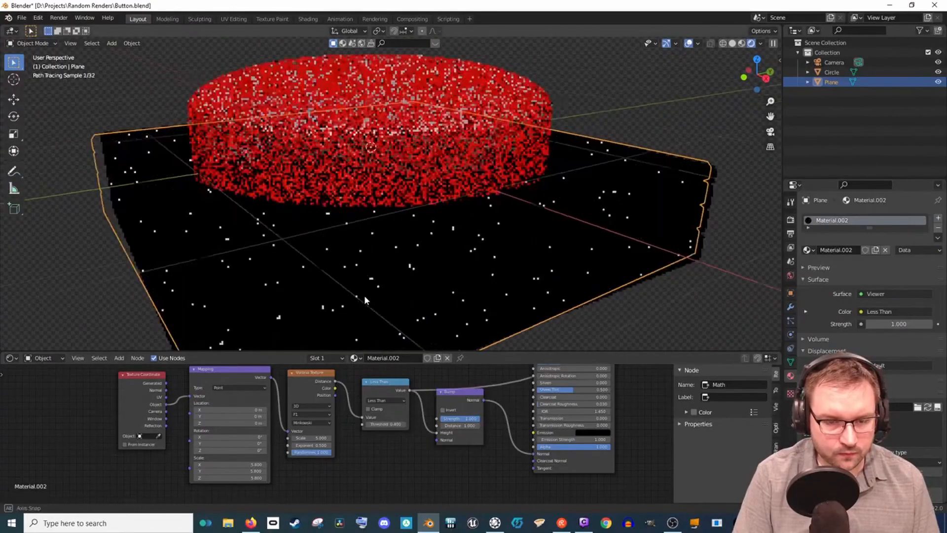
scroll(330, 412, up, 3)
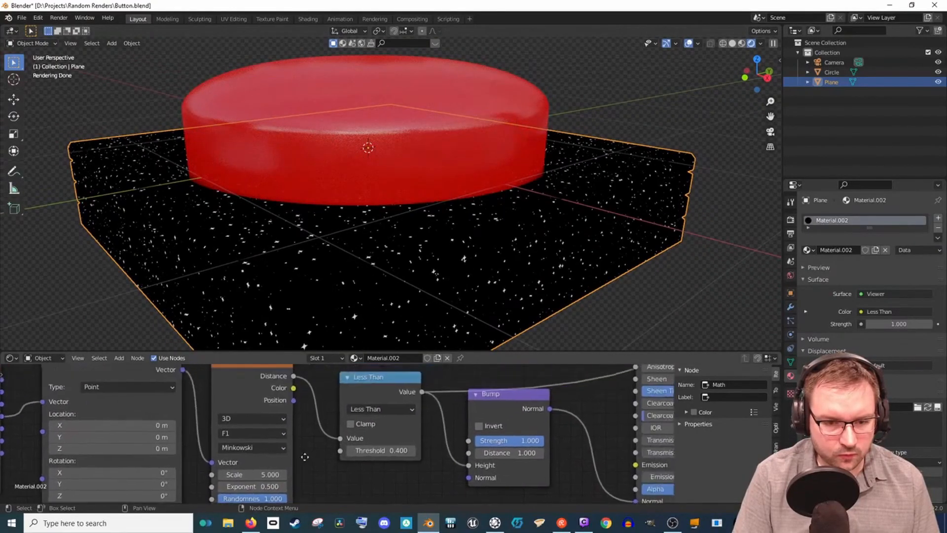
Switch the Voronoi Texture to Smooth F1 and set its scale to 0.9
scroll(315, 417, up, 2)
click(282, 434)
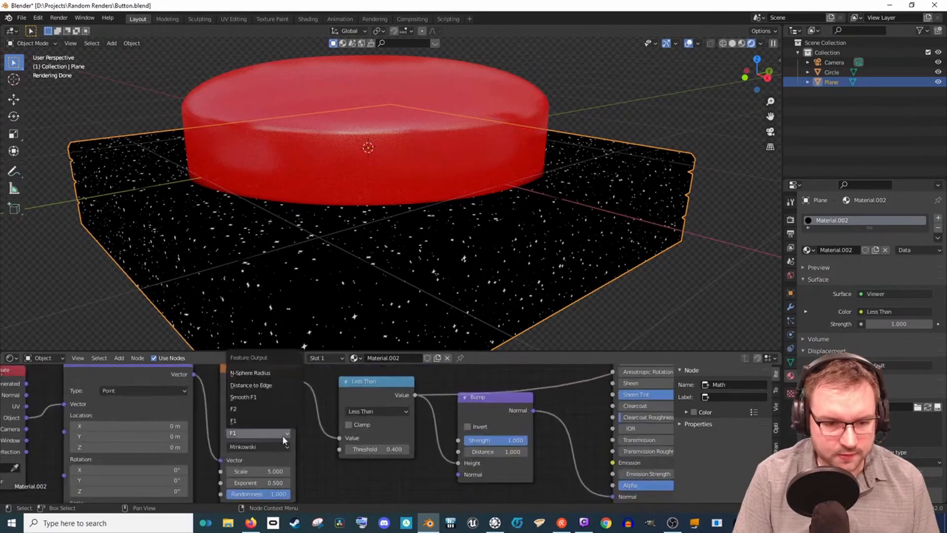
click(276, 400)
middle_drag(297, 454, 298, 416)
drag(269, 433, 250, 433)
Preview the full Principled BSDF shader and examine the base's surface up close and from a distance
scroll(348, 433, down, 2)
middle_drag(516, 412, 386, 415)
ctrl+shift+click(495, 463)
middle_drag(423, 298, 373, 308)
scroll(568, 263, up, 2)
scroll(566, 267, down, 5)
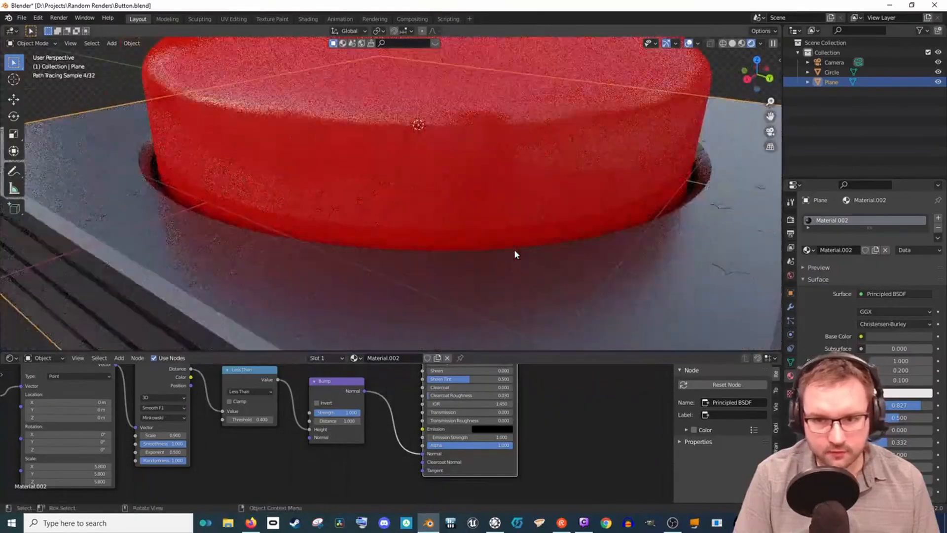
scroll(373, 339, down, 3)
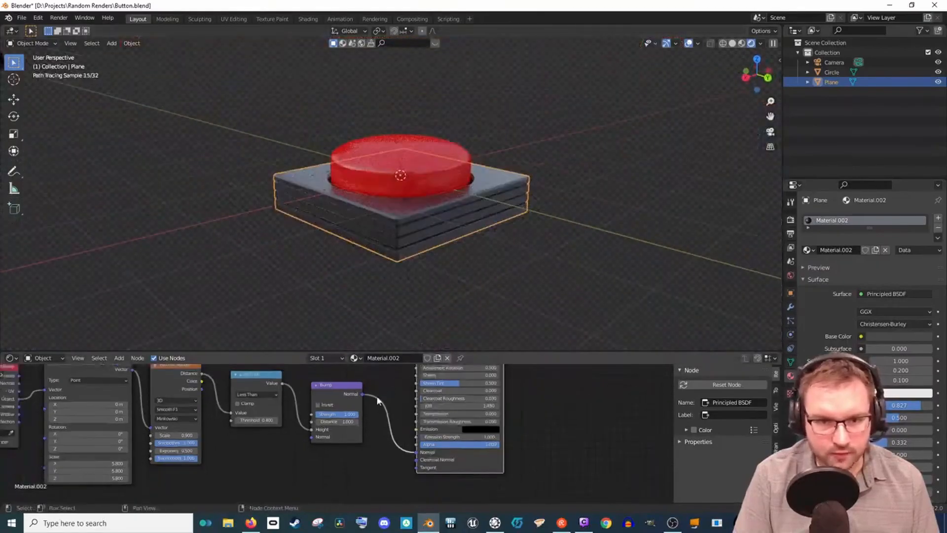
Add a Noise Texture node below the Voronoi Texture chain
scroll(329, 436, down, 4)
key(shift+a)
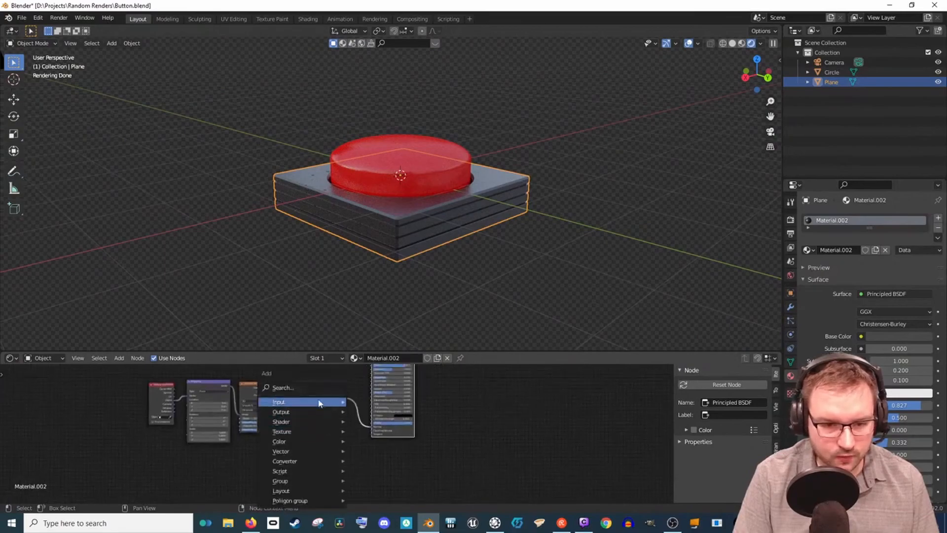
click(319, 389)
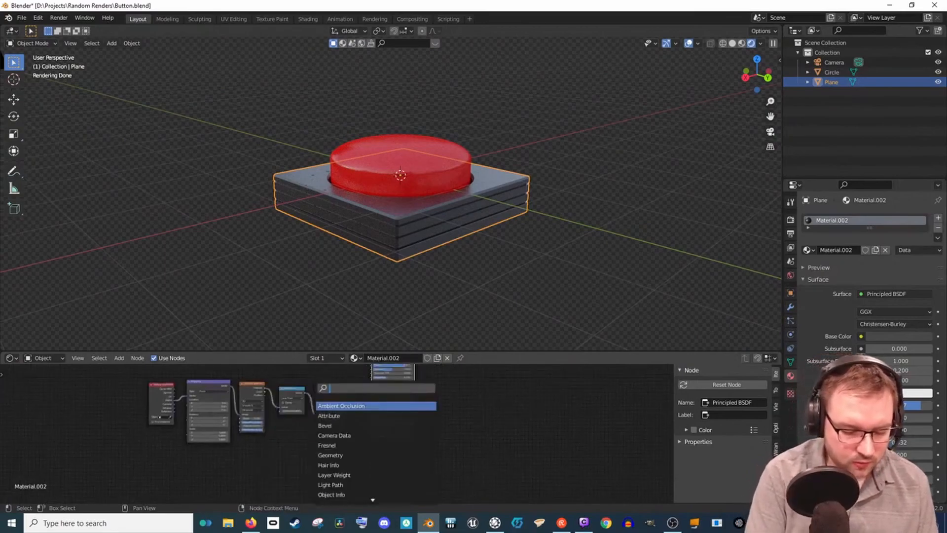
key(Return)
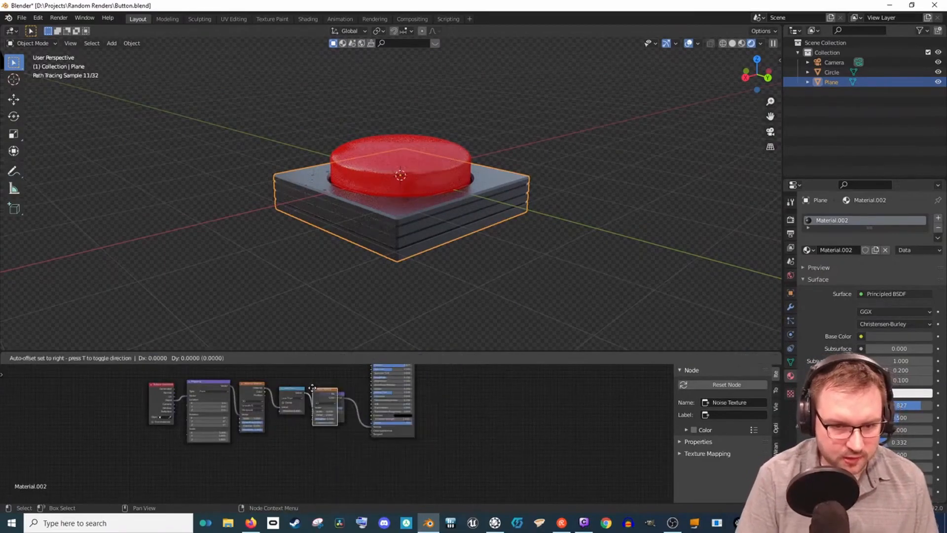
click(276, 445)
scroll(333, 437, up, 5)
scroll(315, 460, up, 2)
middle_drag(251, 495, 271, 438)
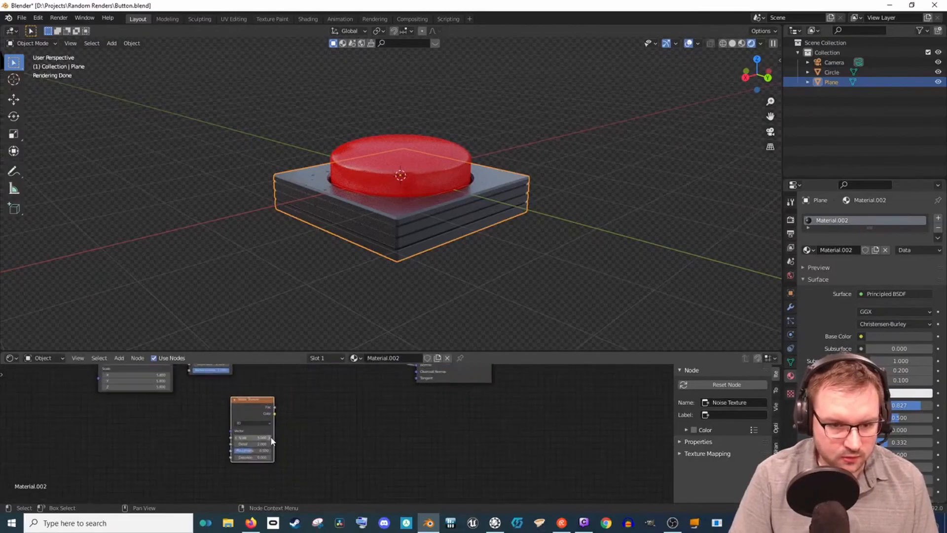
scroll(271, 428, up, 4)
scroll(227, 397, down, 4)
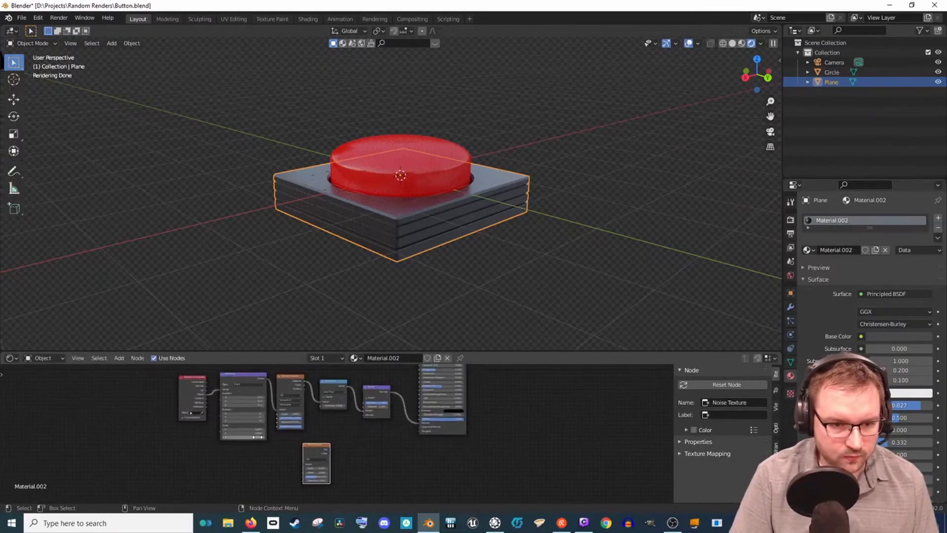
Connect the Mapping Vector output to the Noise Texture's Vector input and preview the noise on the base
drag(267, 379, 304, 469)
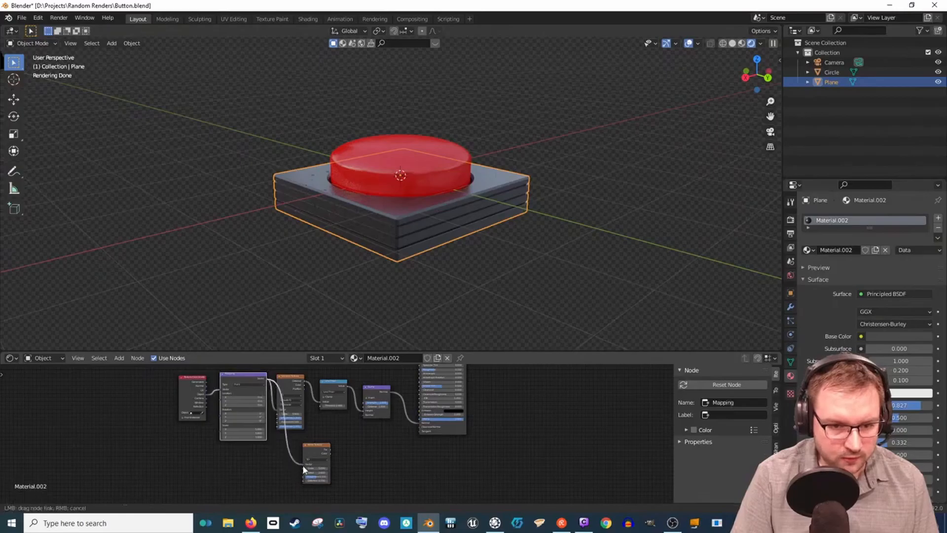
scroll(319, 447, up, 3)
ctrl+shift+click(257, 470)
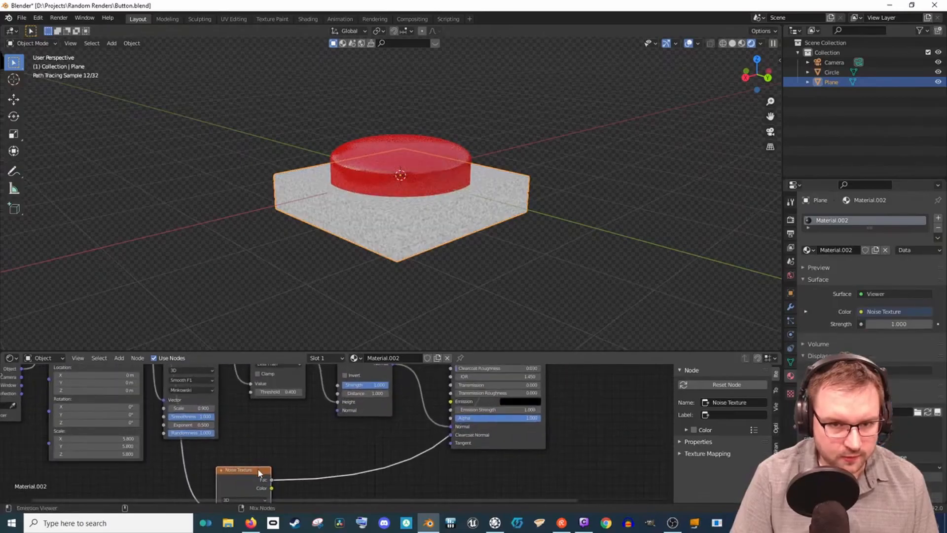
Duplicate the Less Than node onto the Noise Texture output and set the copy's threshold to 0.3
scroll(407, 223, up, 5)
click(297, 391)
key(shift+d)
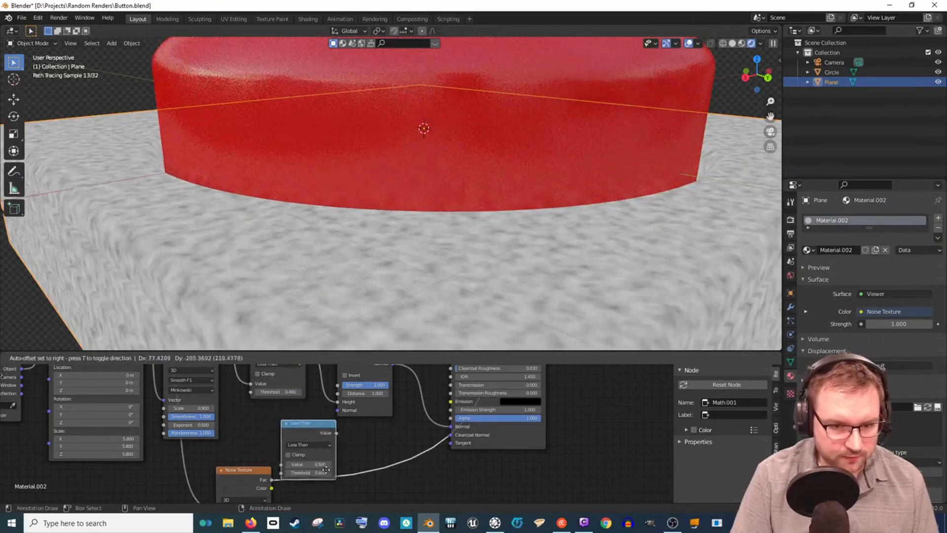
click(350, 488)
click(342, 460)
drag(351, 489, 349, 489)
Space out the Bump and Principled BSDF nodes to make room after the Less Than nodes
scroll(368, 456, down, 2)
middle_drag(368, 456, 330, 468)
drag(323, 386, 354, 383)
drag(453, 451, 547, 459)
drag(363, 382, 433, 387)
Insert an Add Math node before the Bump node and feed the noise's Less Than output into its second value
key(shift+a)
click(375, 388)
text(math)
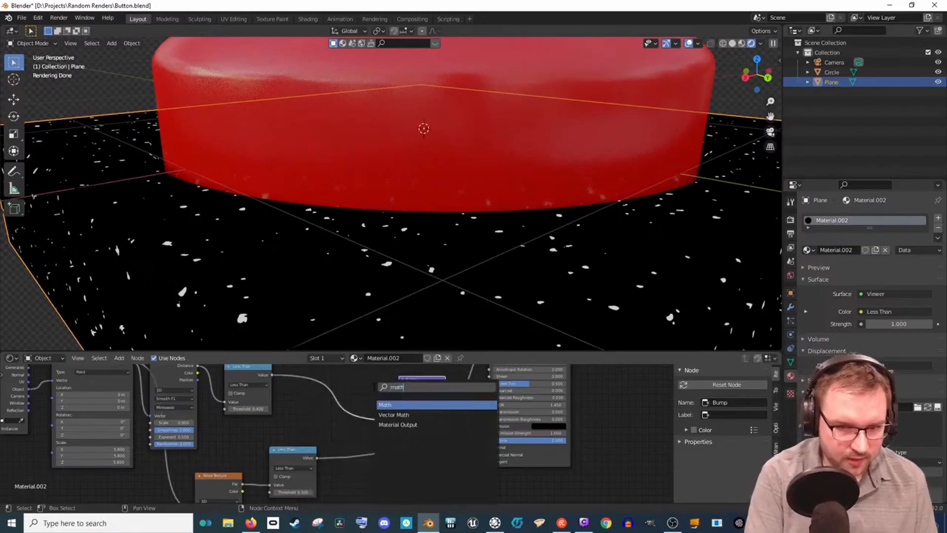
key(Return)
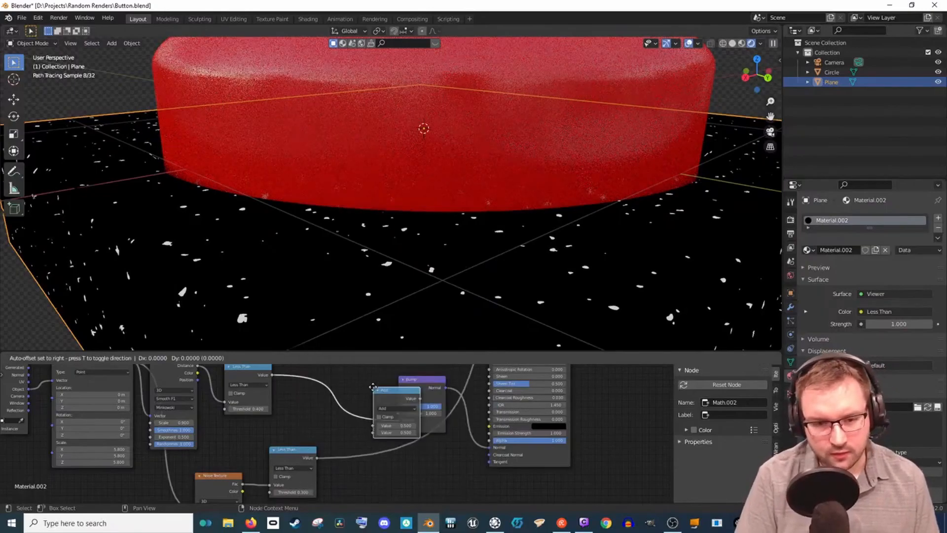
click(343, 385)
drag(344, 386, 322, 386)
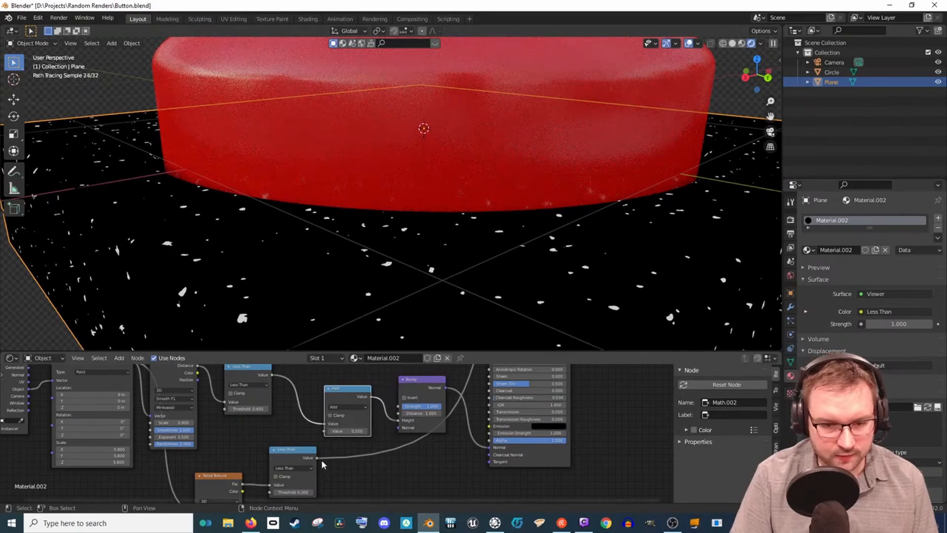
drag(316, 456, 325, 430)
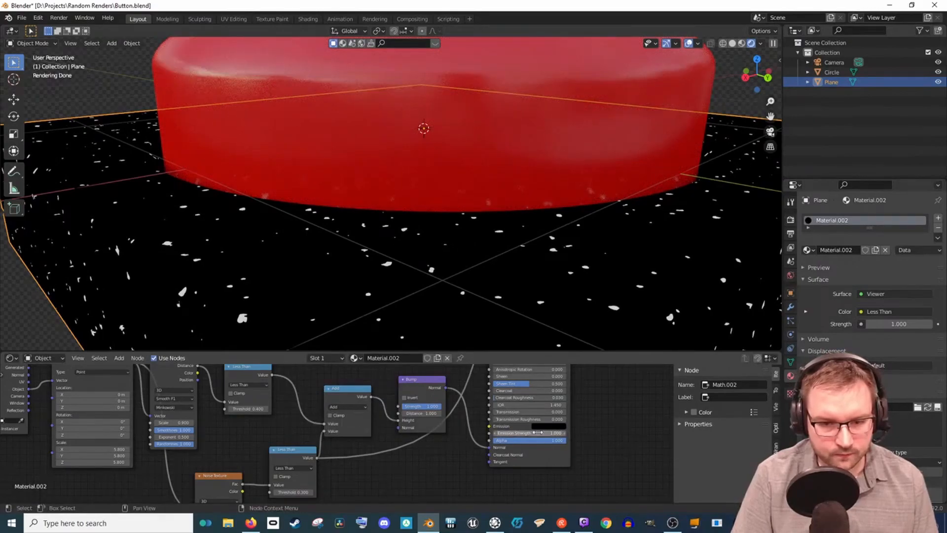
Preview the full Principled BSDF shader on the base and invert the Bump node
ctrl+shift+click(555, 456)
middle_drag(560, 274, 569, 268)
scroll(587, 261, down, 1)
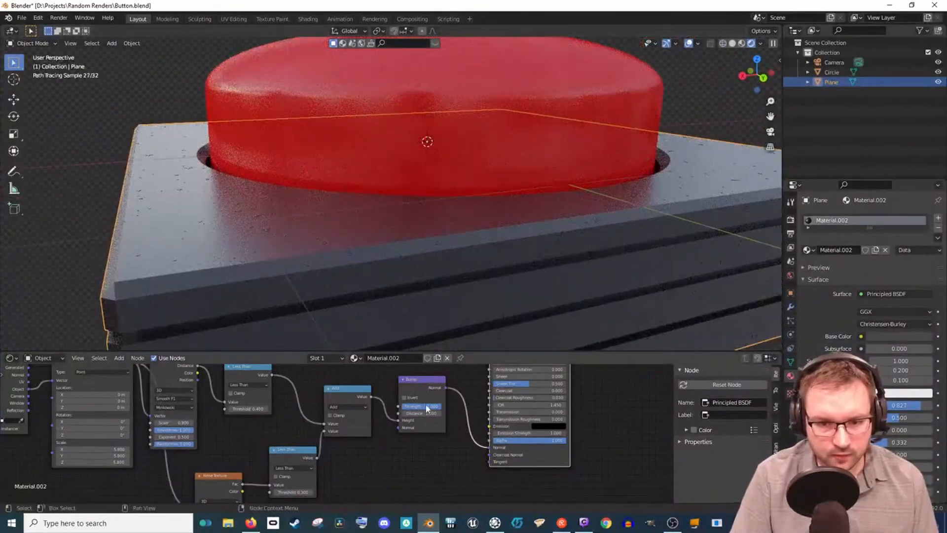
scroll(428, 408, up, 1)
click(422, 388)
Look through the camera, deselect everything and render the image
key(KP_0)
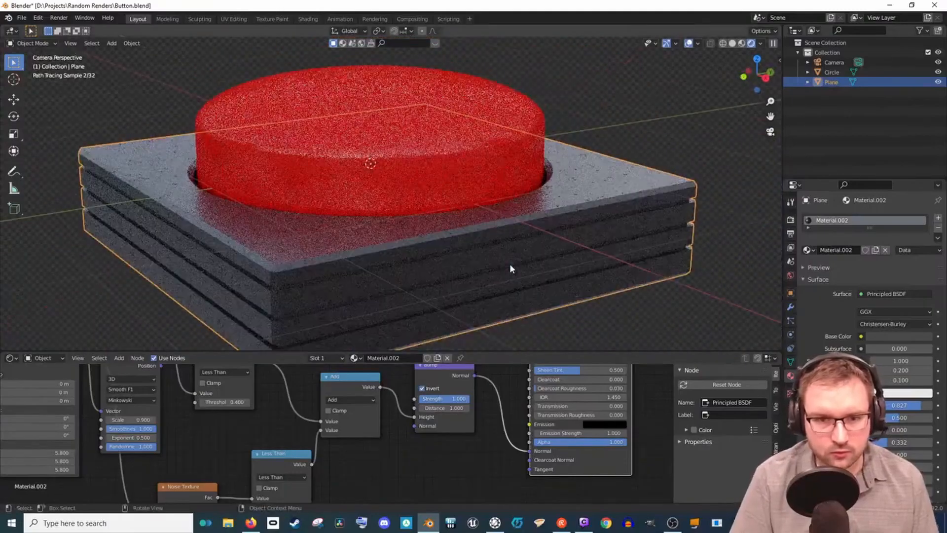
scroll(511, 264, down, 5)
scroll(525, 261, up, 2)
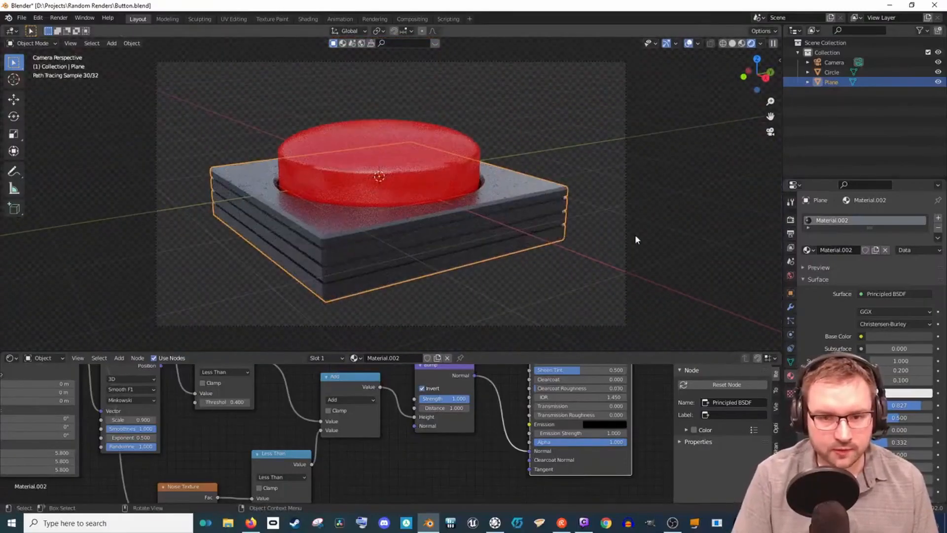
click(656, 237)
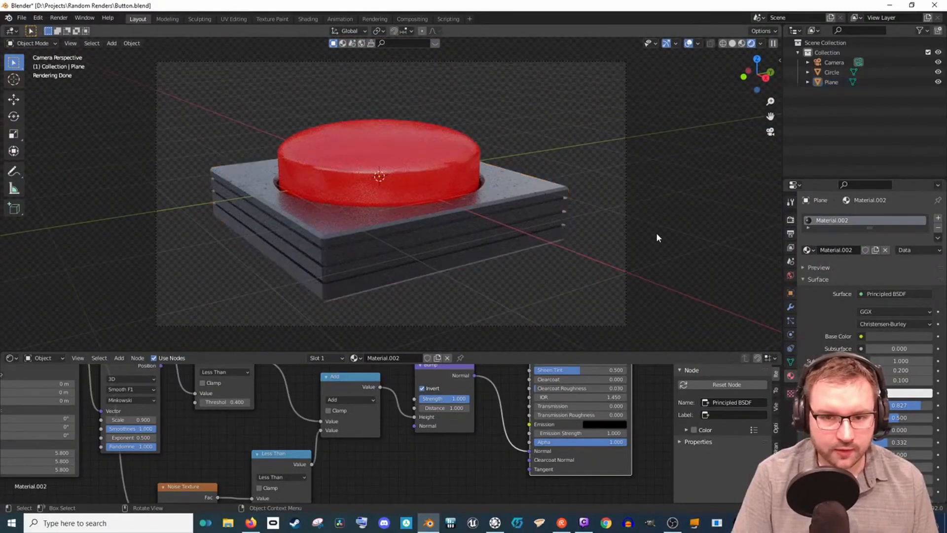
key(F12)
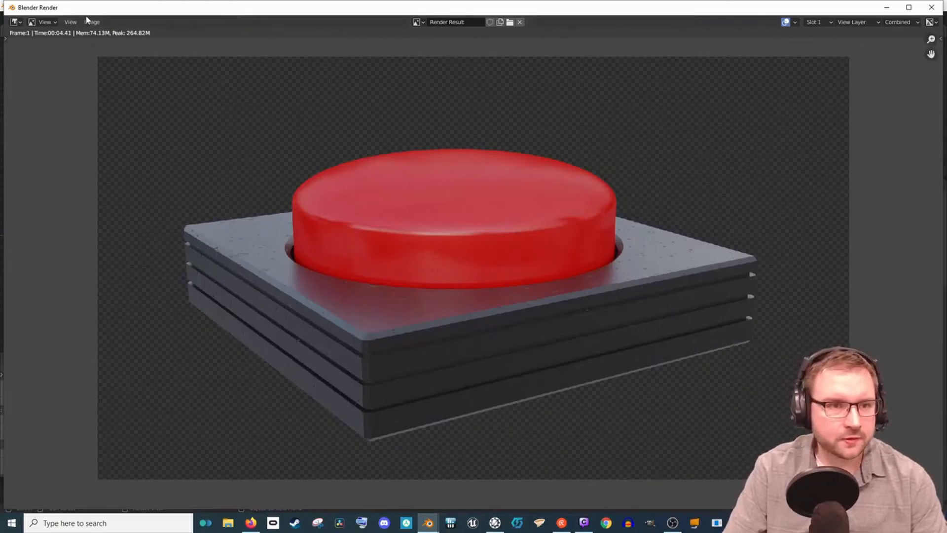
click(70, 21)
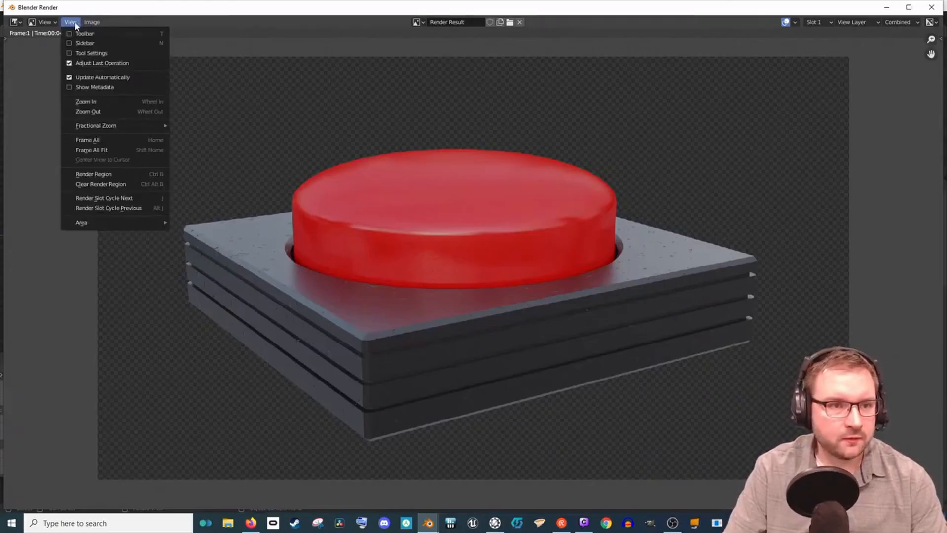
click(129, 149)
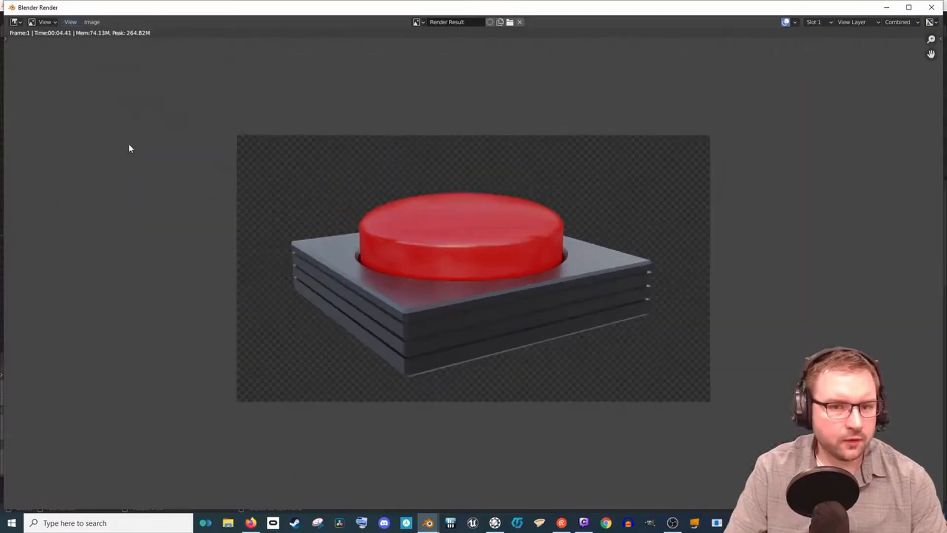
click(92, 21)
mouse_move(70, 21)
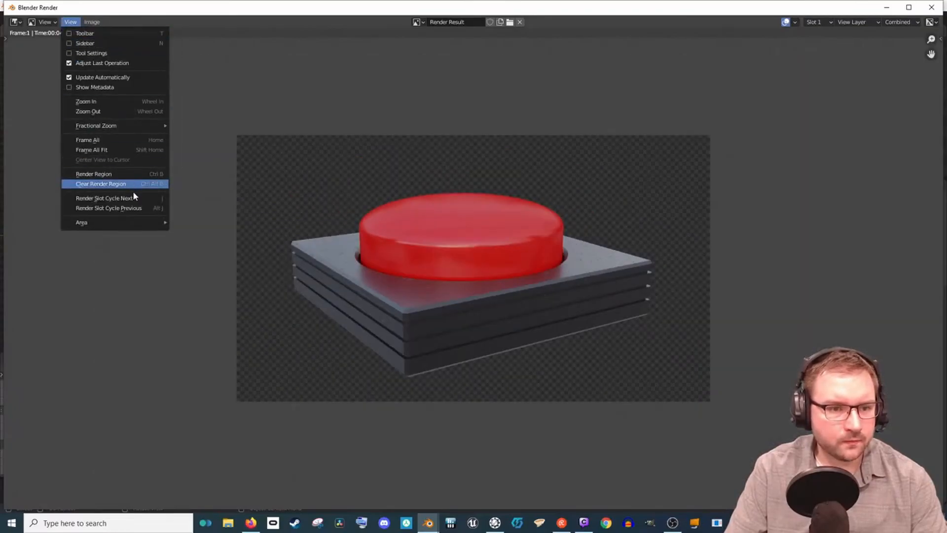
click(92, 22)
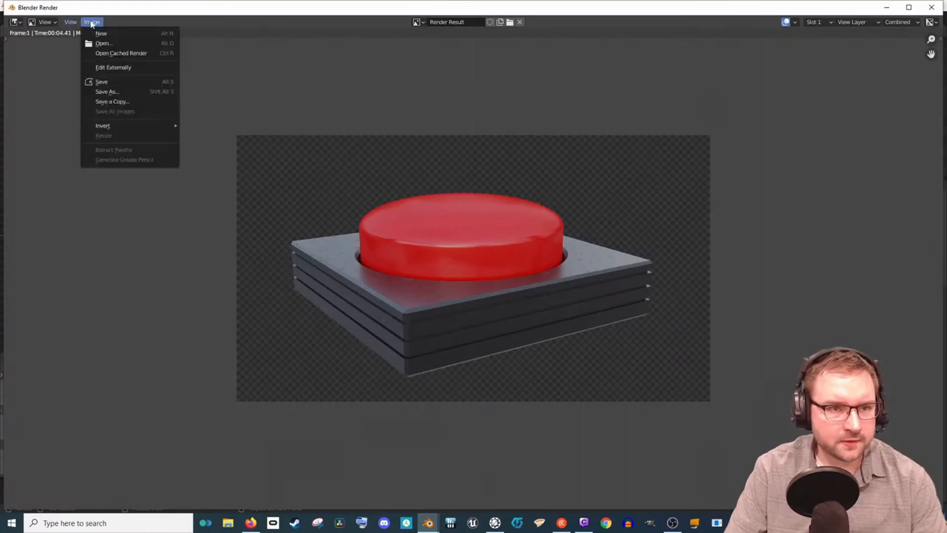
click(107, 91)
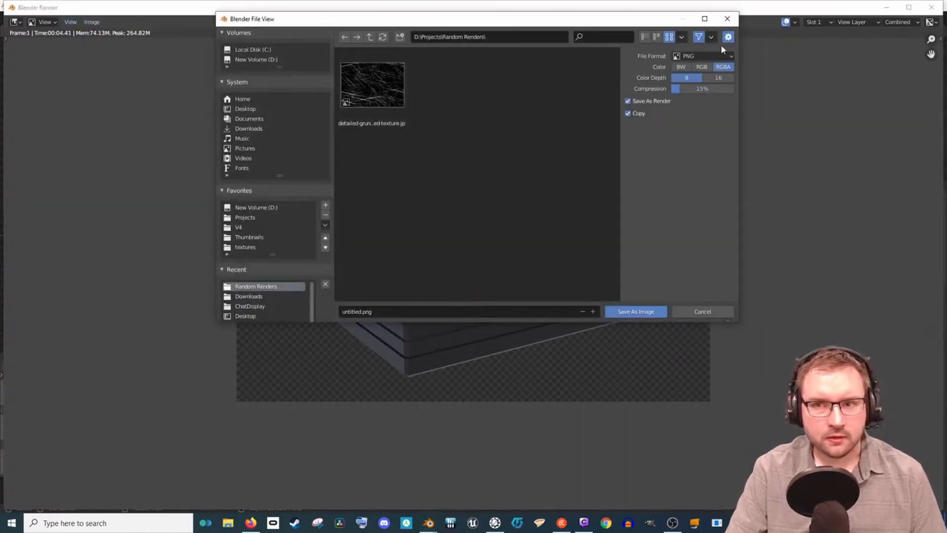
click(727, 18)
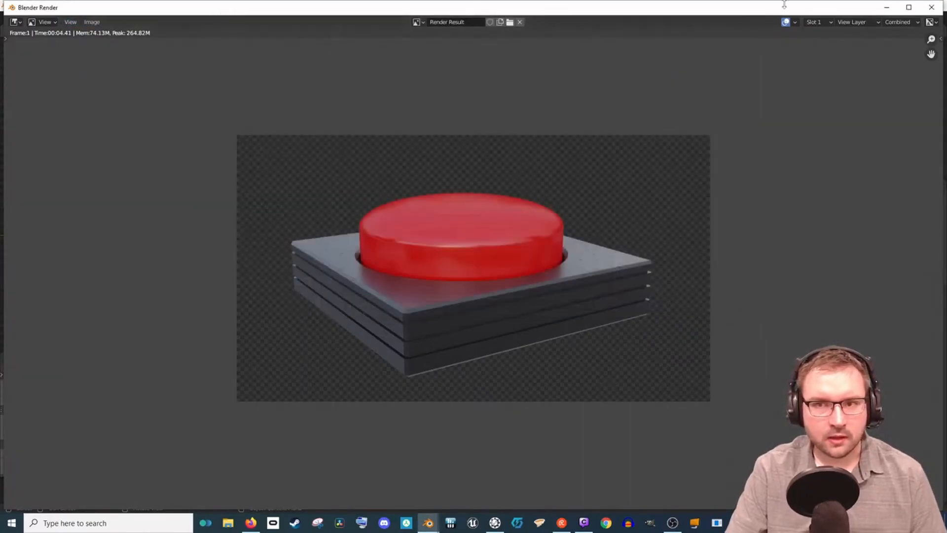
click(931, 7)
Switch to the Compositing workspace and enable the Denoising Data pass for the view layer
click(384, 20)
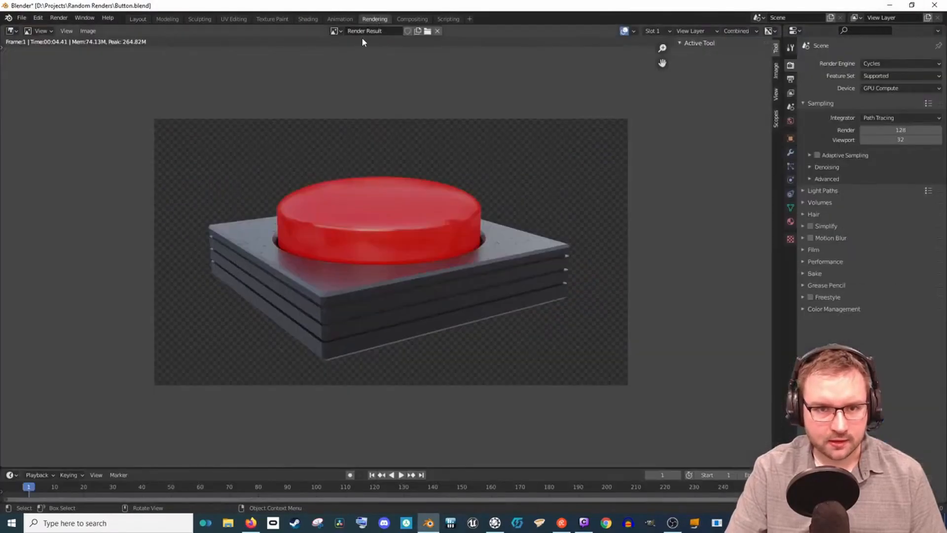
click(411, 18)
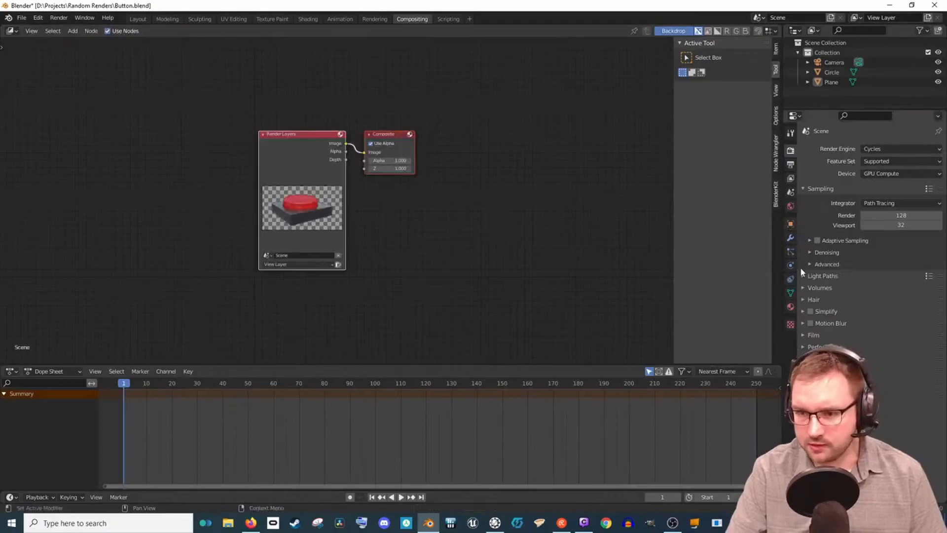
click(790, 179)
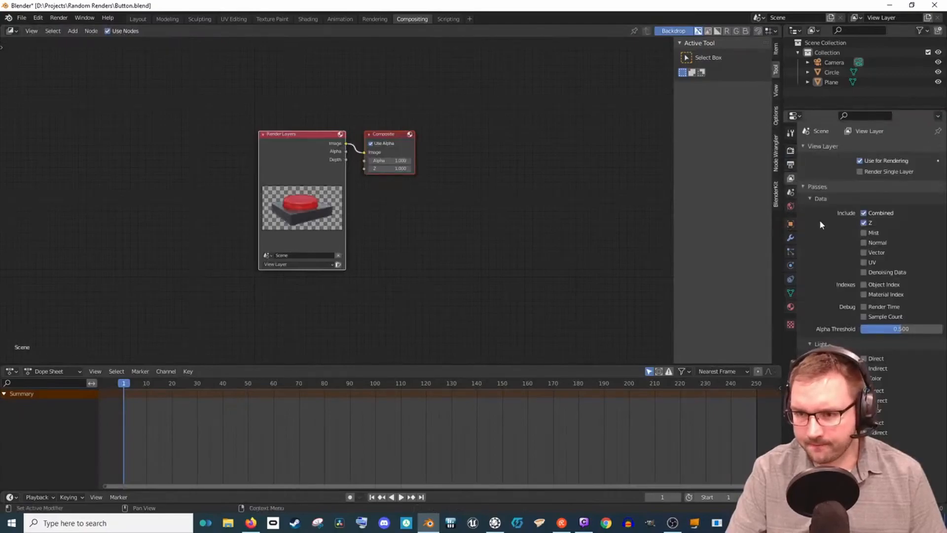
click(863, 272)
Move the Render Layers and Composite nodes apart and add a Denoise node between them
drag(324, 141, 211, 144)
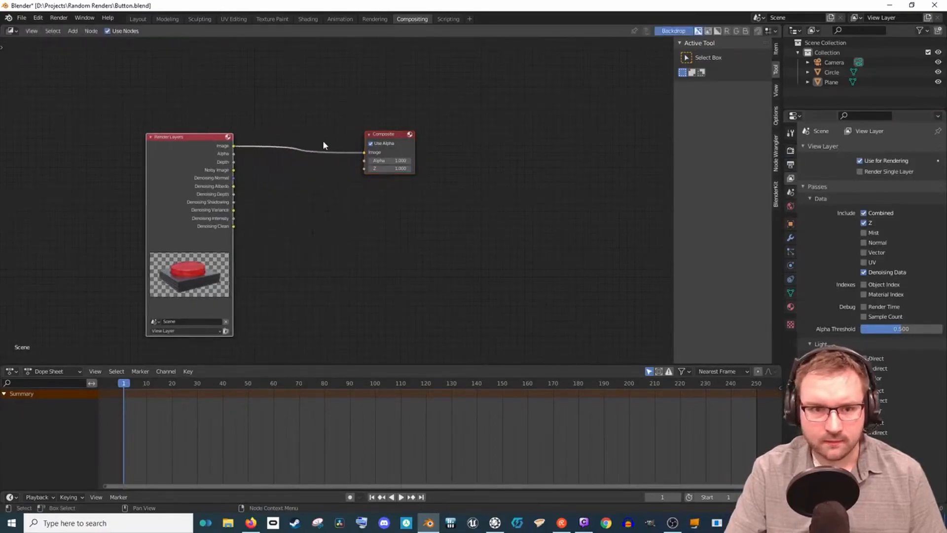
drag(383, 135, 494, 145)
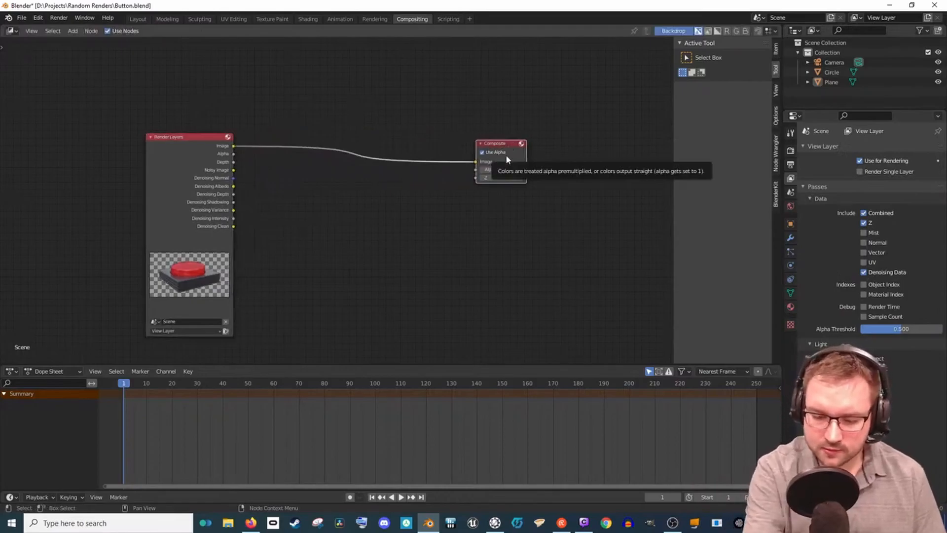
key(shift+a)
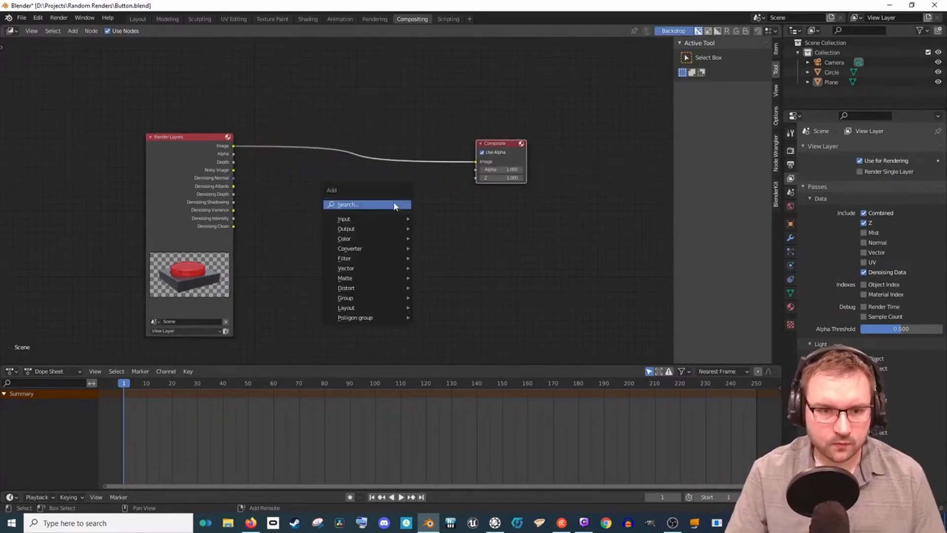
text(den)
key(Return)
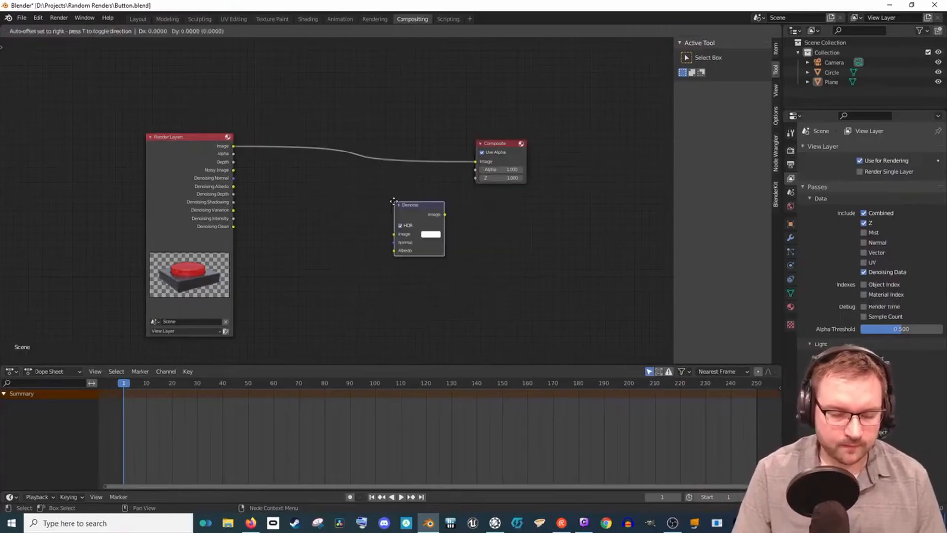
click(256, 198)
Connect Noisy Image, Denoising Normal and Denoising Albedo to the Denoise node's Image, Normal and Albedo inputs, and its output to the Composite image
drag(233, 173, 280, 230)
drag(230, 178, 281, 239)
drag(230, 186, 282, 248)
drag(331, 213, 475, 162)
Attach a Viewer node to the Denoise output and render the image again
ctrl+shift+click(323, 204)
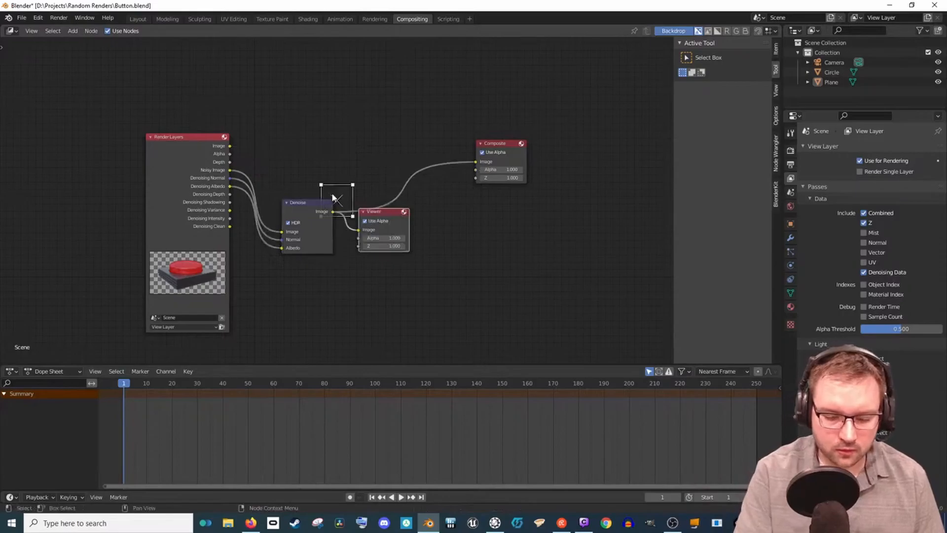
key(F12)
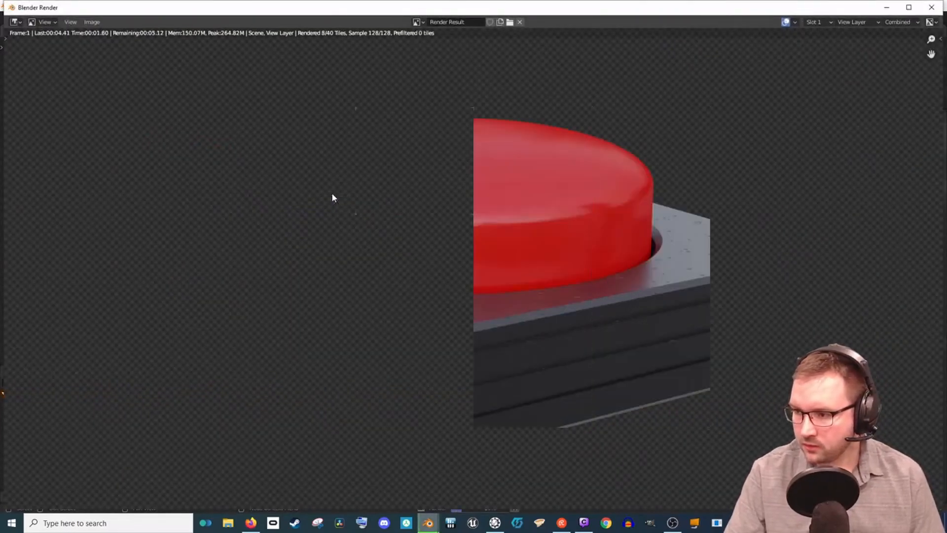
scroll(528, 288, down, 1)
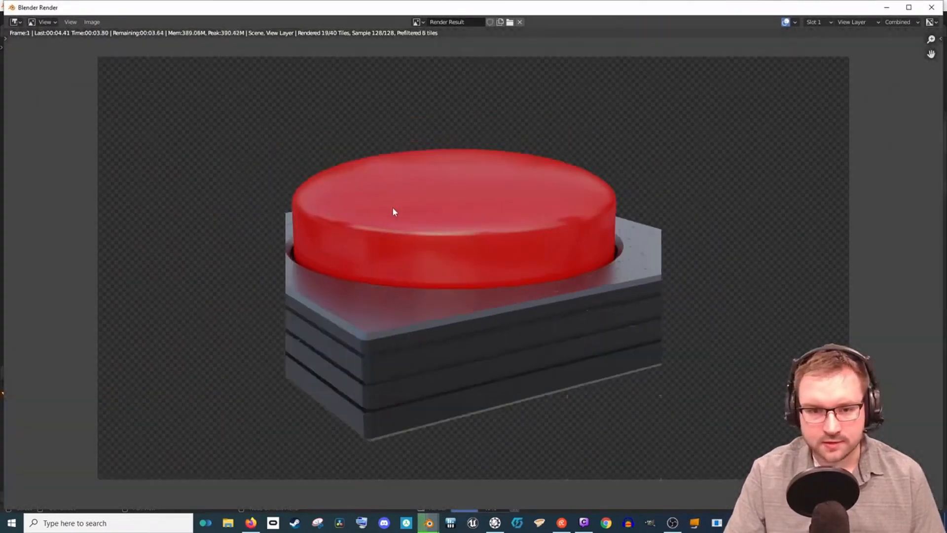
Save the denoised render as the PNG image Button.png in the Random Renders folder
click(92, 22)
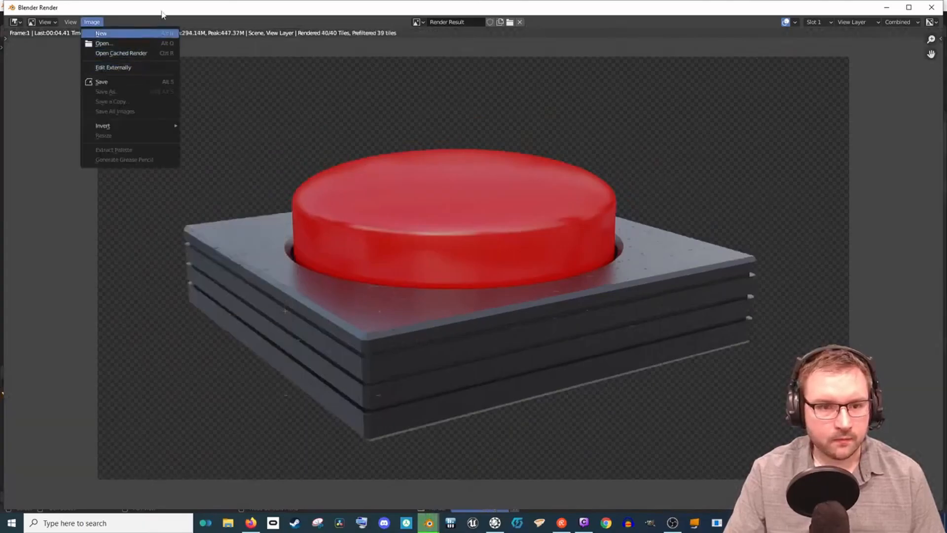
click(98, 23)
click(105, 21)
click(104, 22)
click(115, 82)
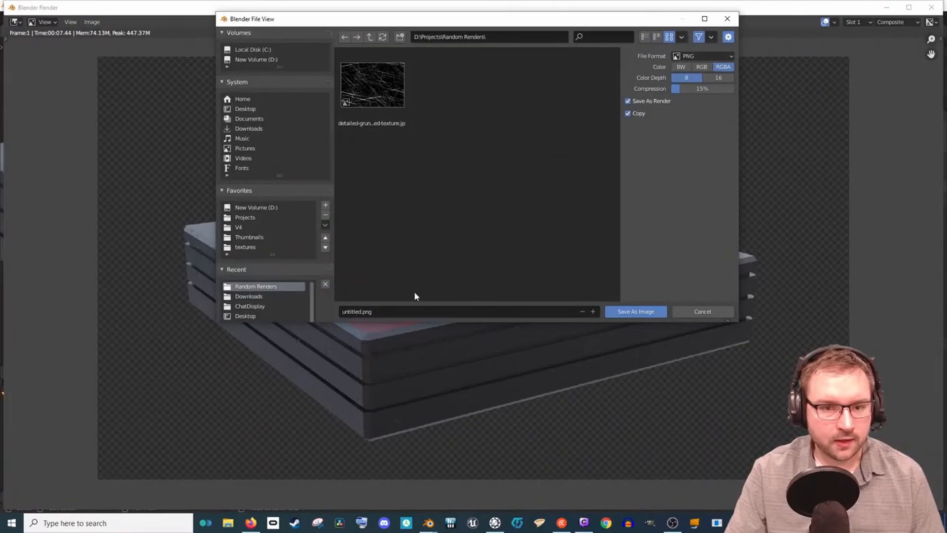
click(403, 309)
text(Button)
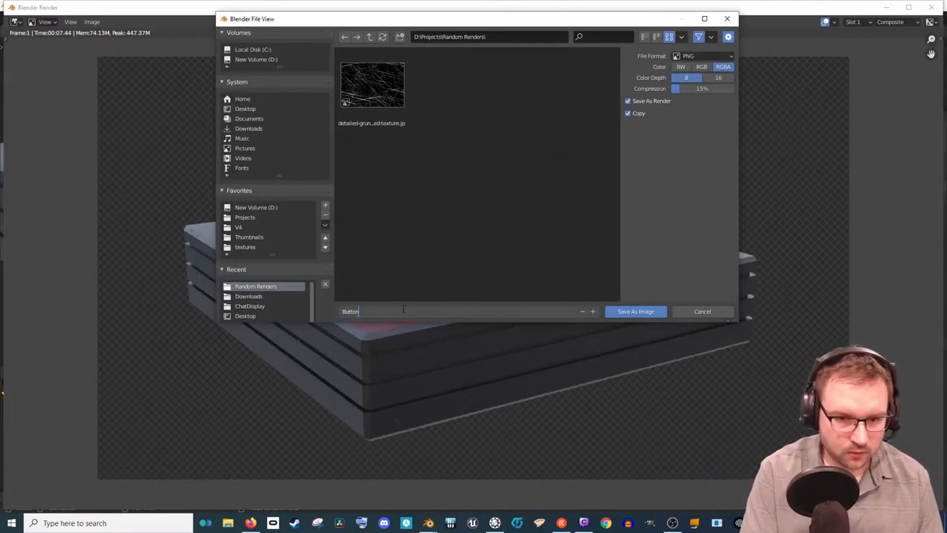
text(.png)
key(Return)
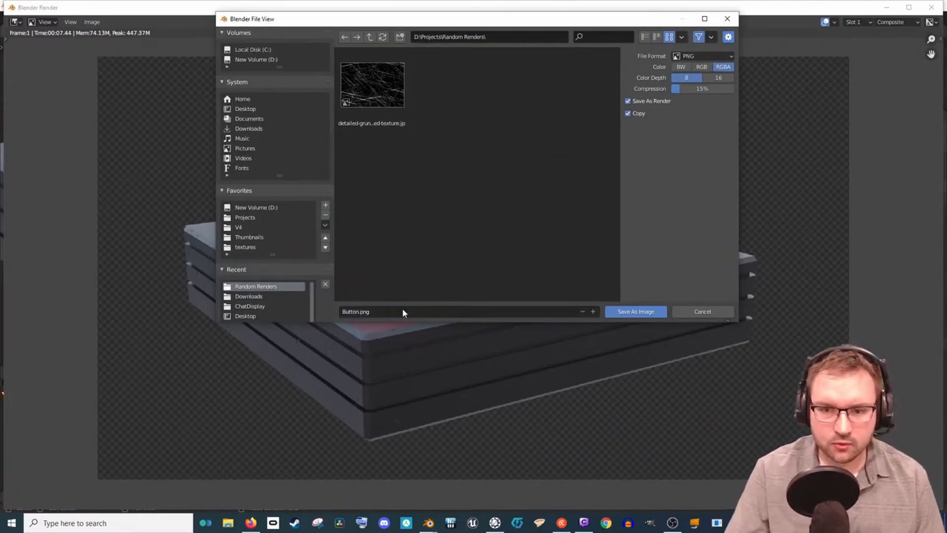
click(630, 311)
Switch to File Explorer and open Button.png from the Random Renders folder in Projects to check the saved render
click(228, 523)
click(266, 264)
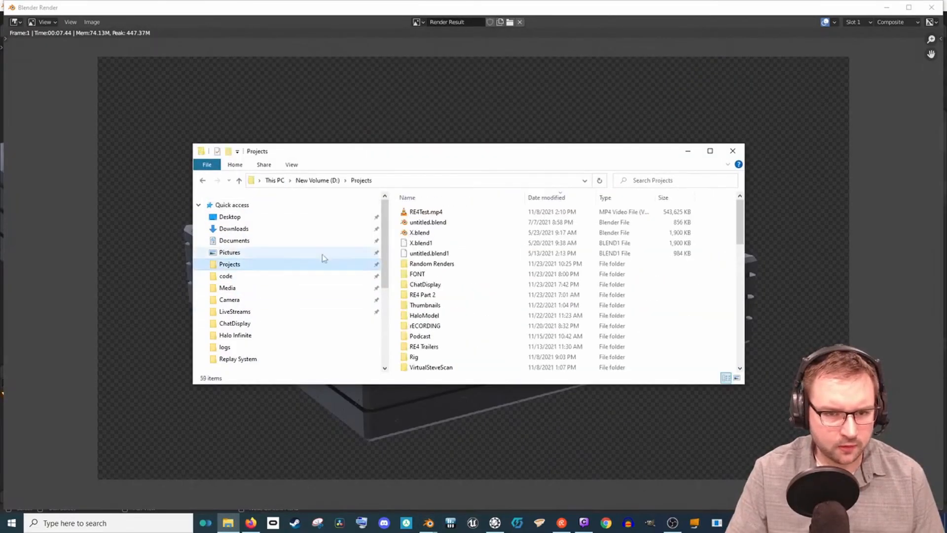
double_click(430, 263)
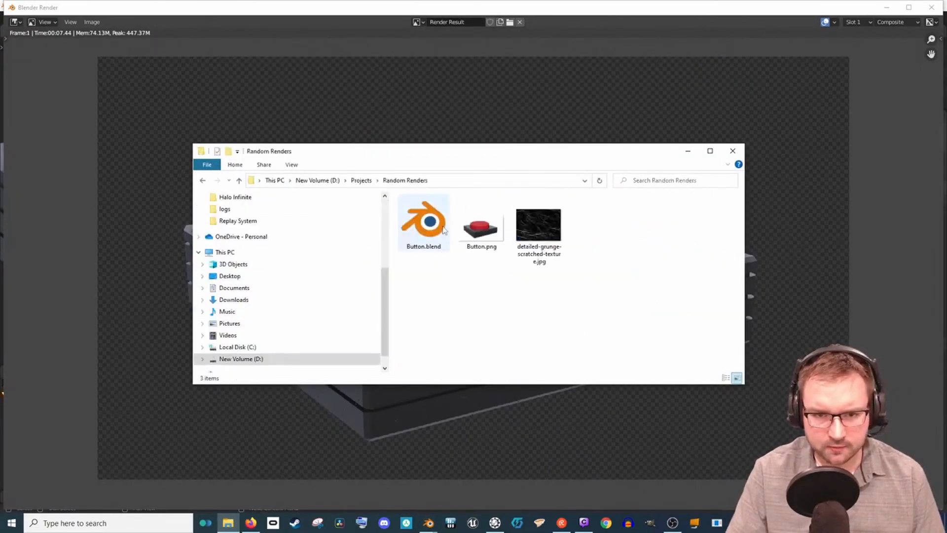
double_click(482, 230)
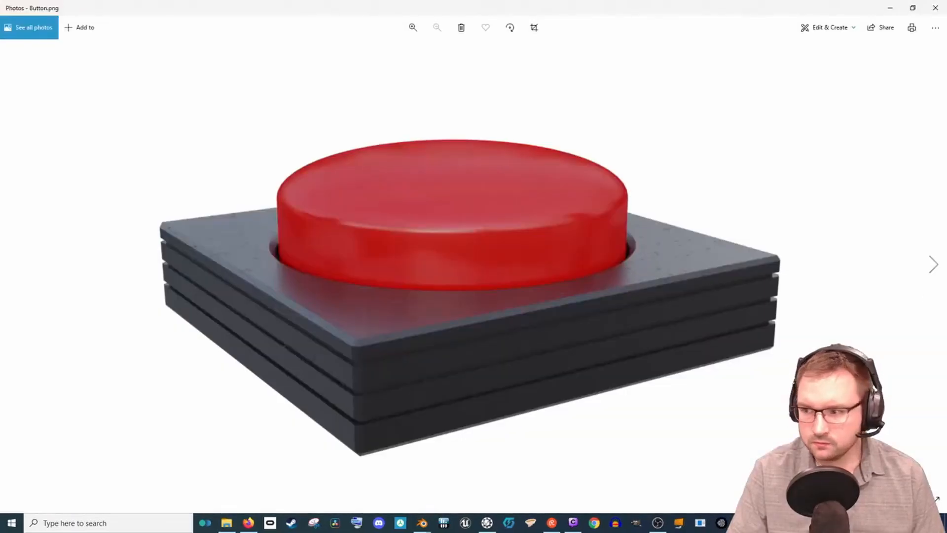